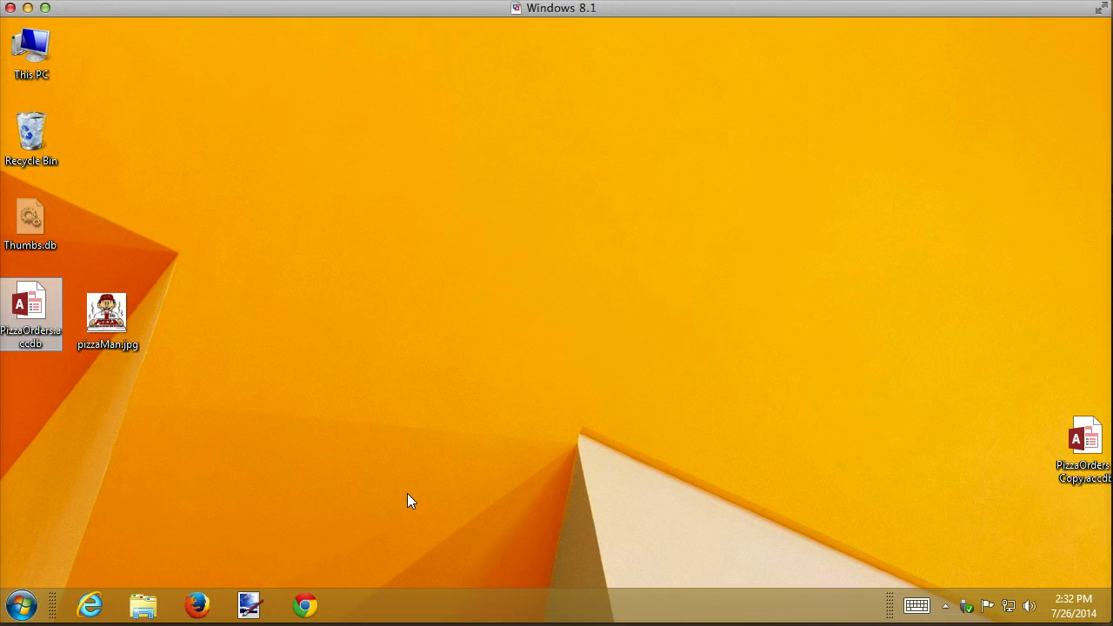
Open the PizzaOrders.accdb database and collapse the Tables and Forms groups in the object list, keeping Queries expanded
left_click_drag(23, 306, 30, 317)
double_click(30, 316)
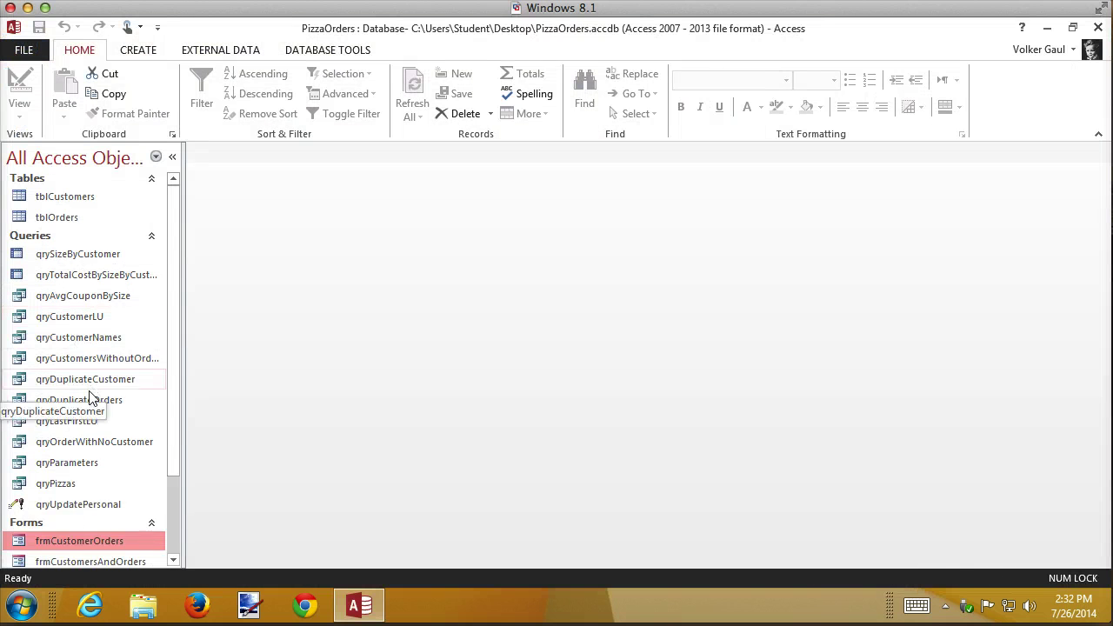
scroll(87, 397, "down", 2)
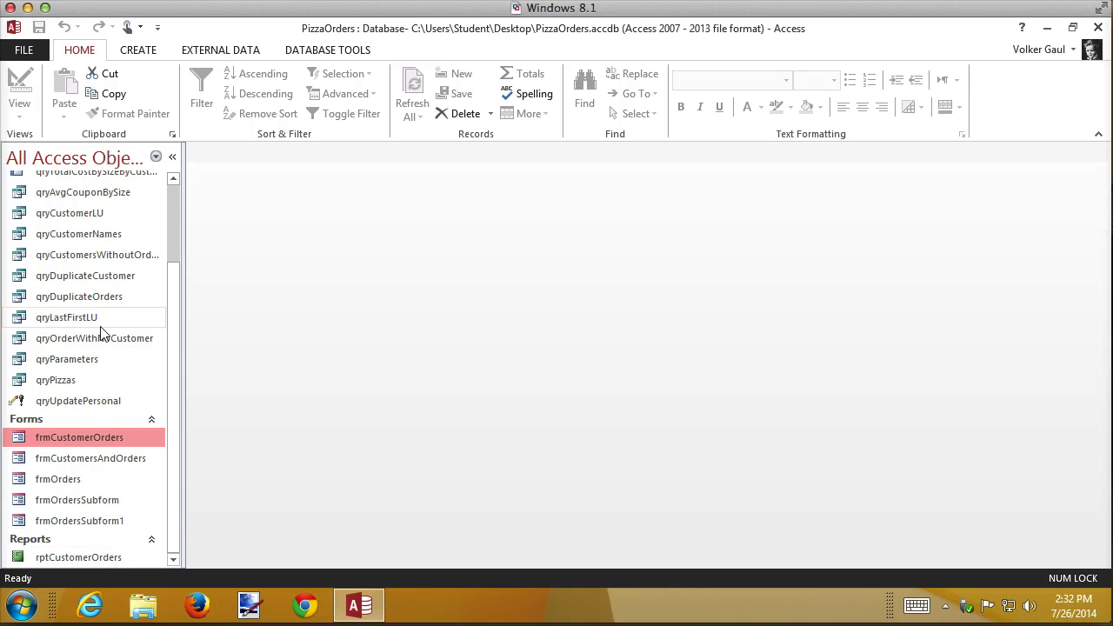
scroll(101, 330, "up", 1)
left_click(152, 460)
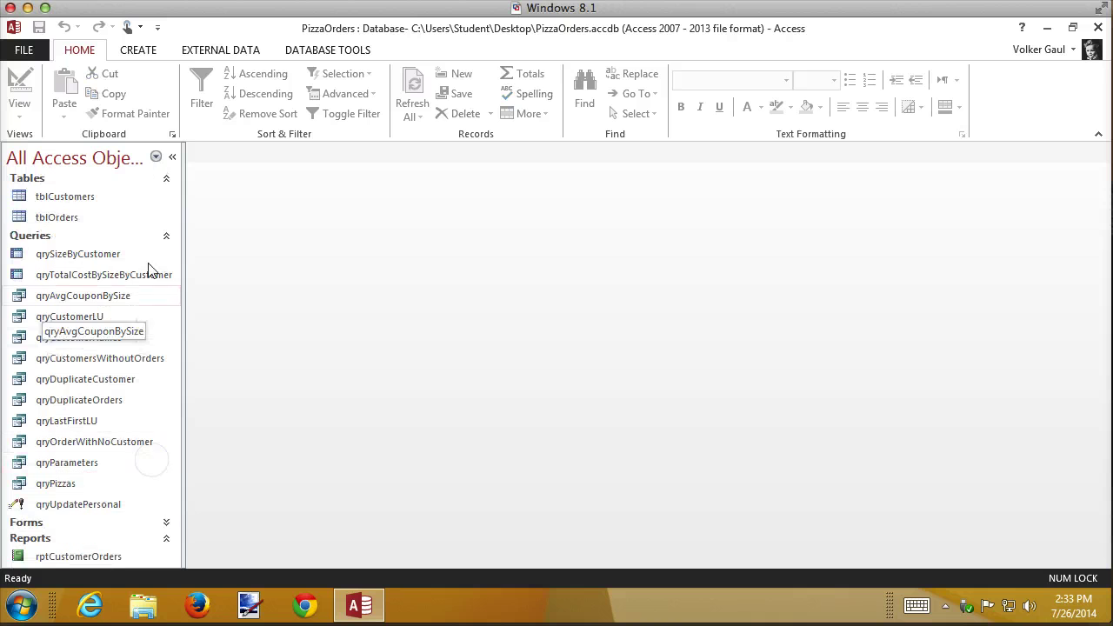
left_click(165, 238)
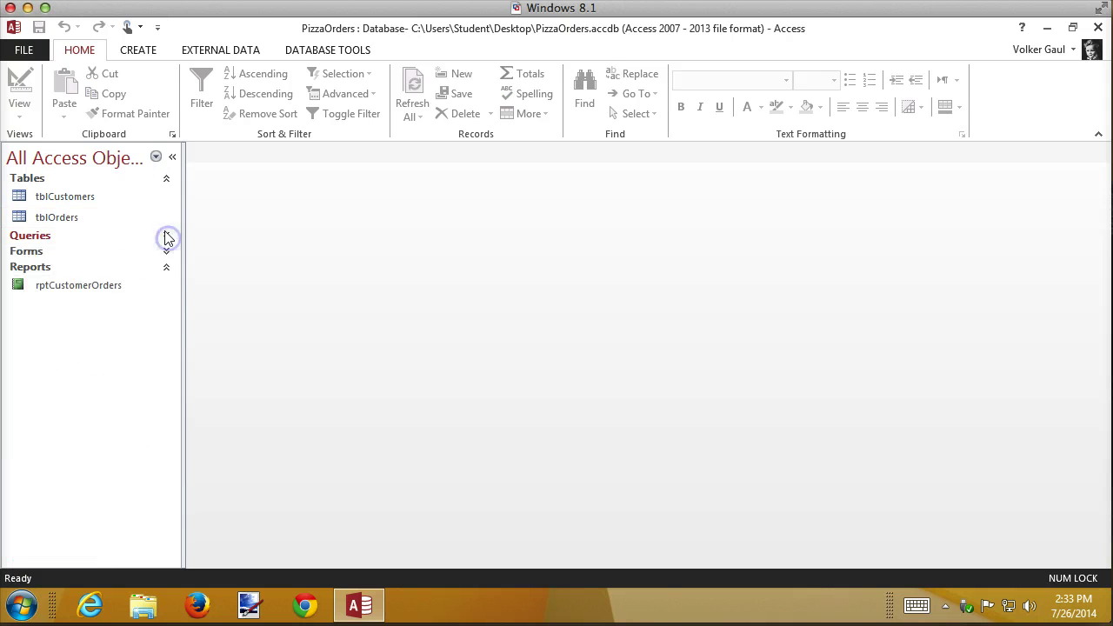
left_click(167, 180)
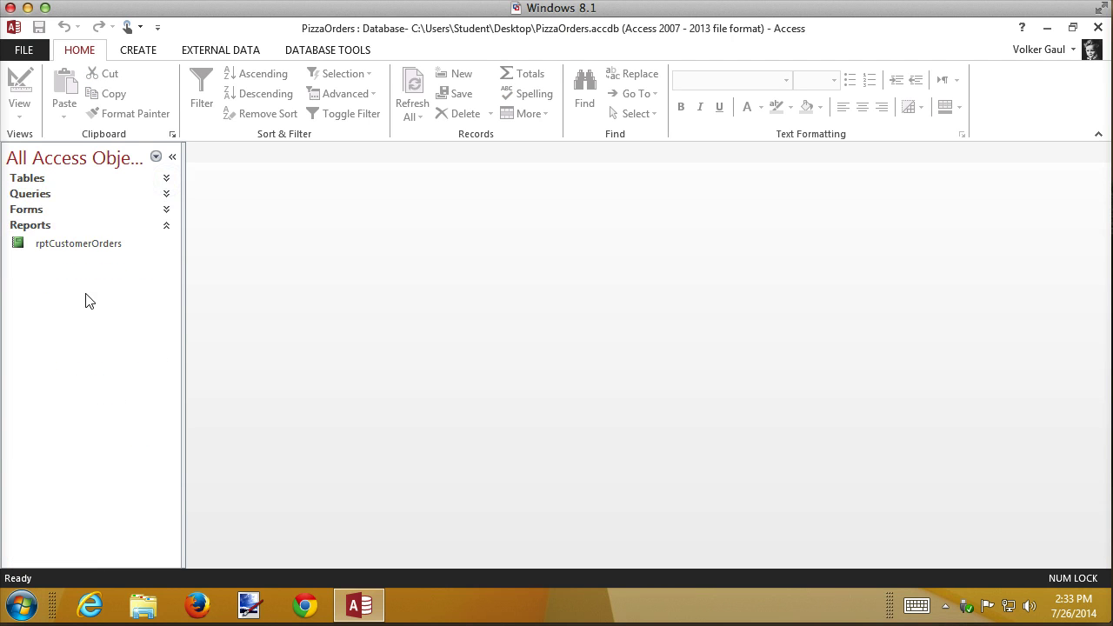
left_click(166, 196)
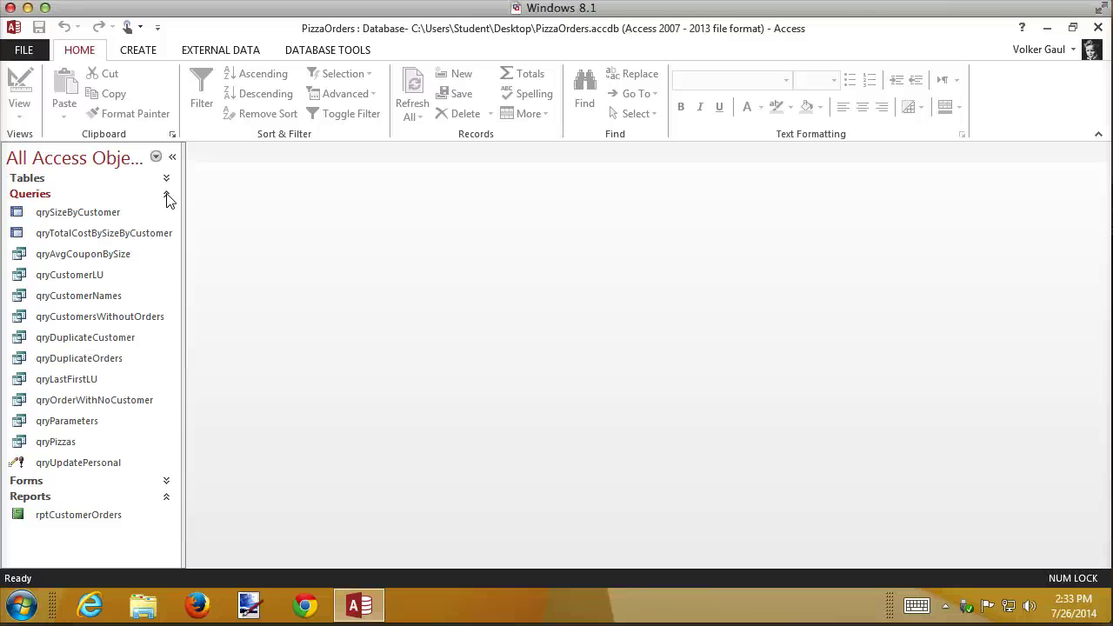
Create a new query in Design view and add the tblCustomers and tblOrders tables to it
left_click(140, 52)
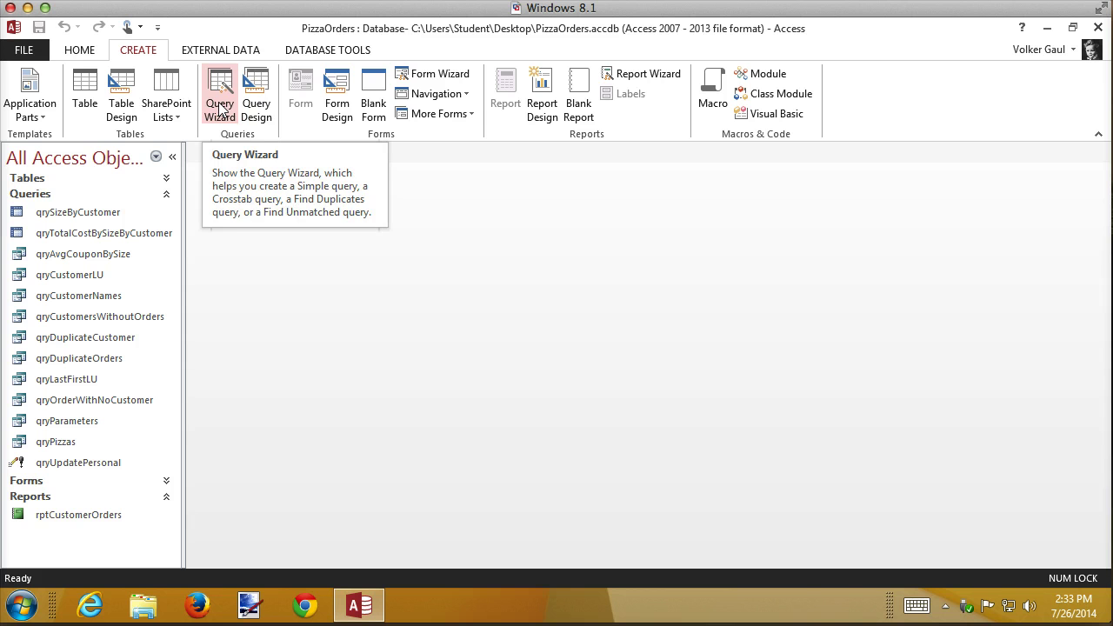
left_click(257, 85)
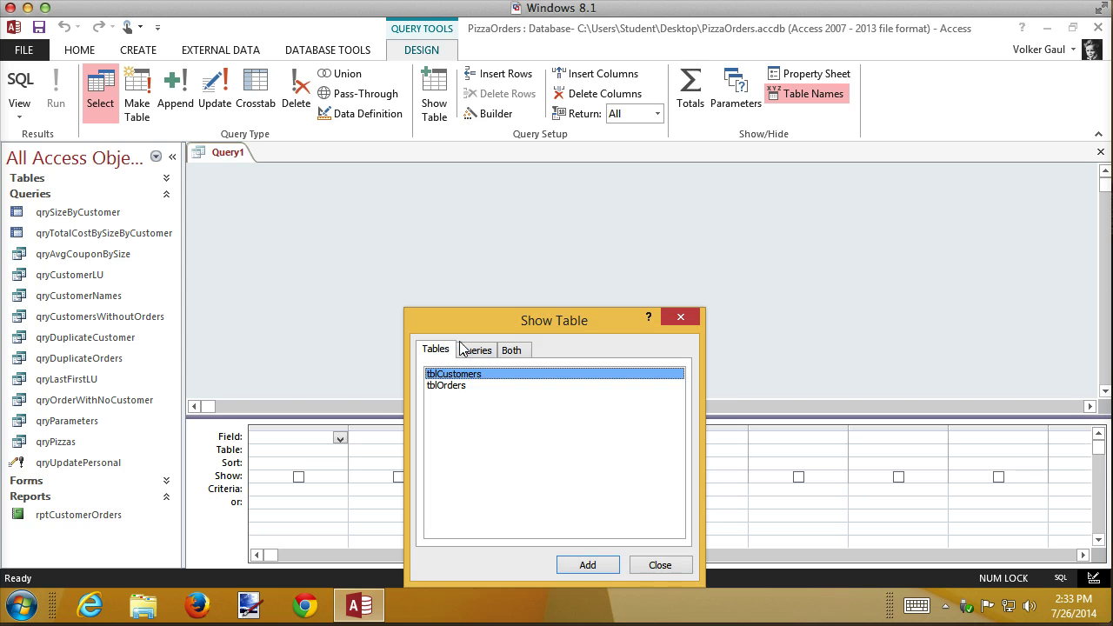
left_click(462, 385, "shift")
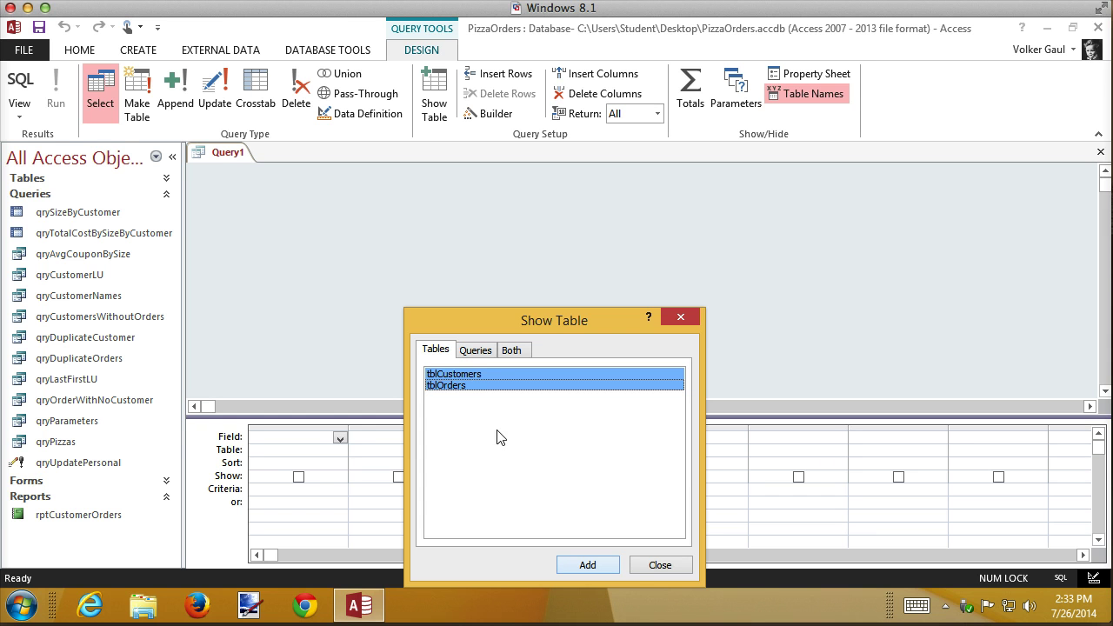
left_click(596, 566)
left_click(659, 566)
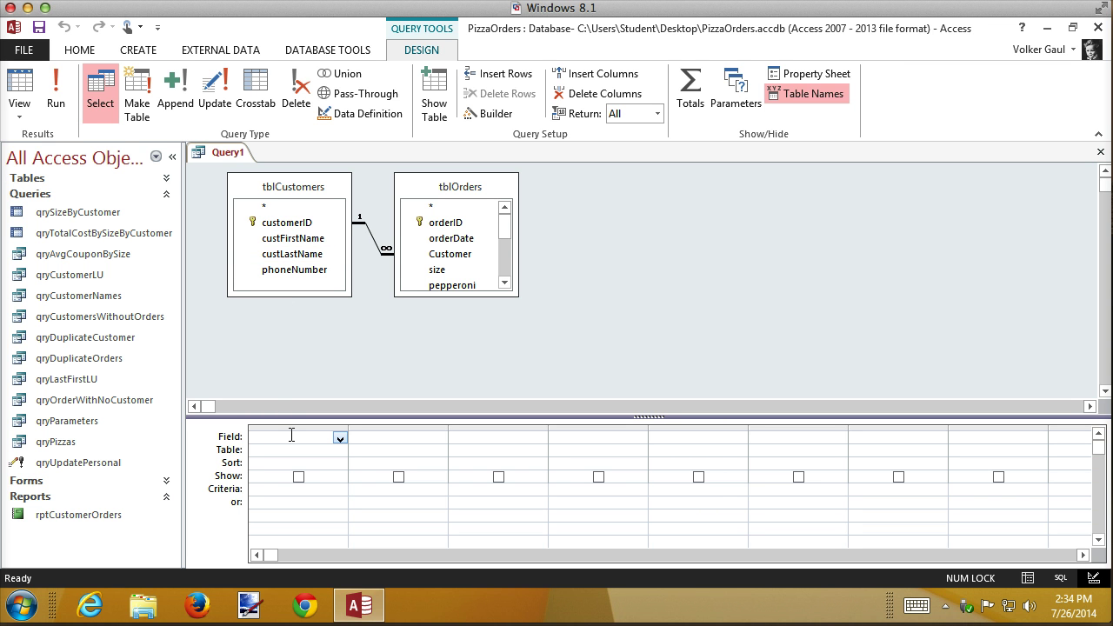
Add a calculated field to the first query column: CustomerName: custLastName & ", " & custFirstName
type("CustomerN")
type("ame: ")
type("cust")
type("LastName")
type(" & ")
type("\", \"")
type(" & cs")
key("BackSpace")
type("ustFirstName")
key("Return")
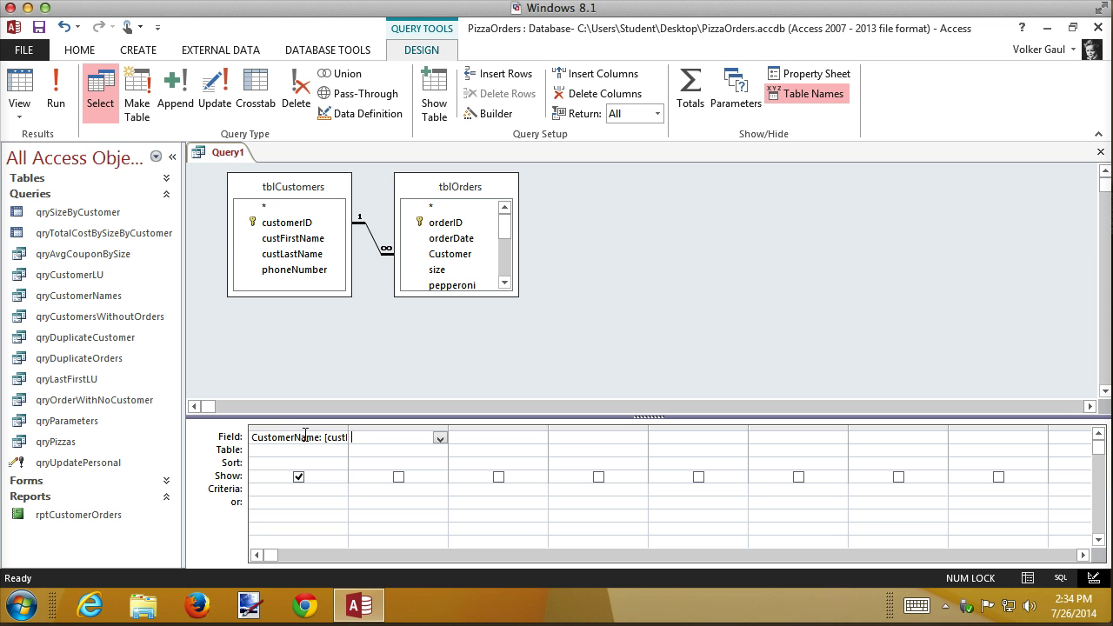
Set the caption property of the CustomerName field to Customer
left_click(305, 434)
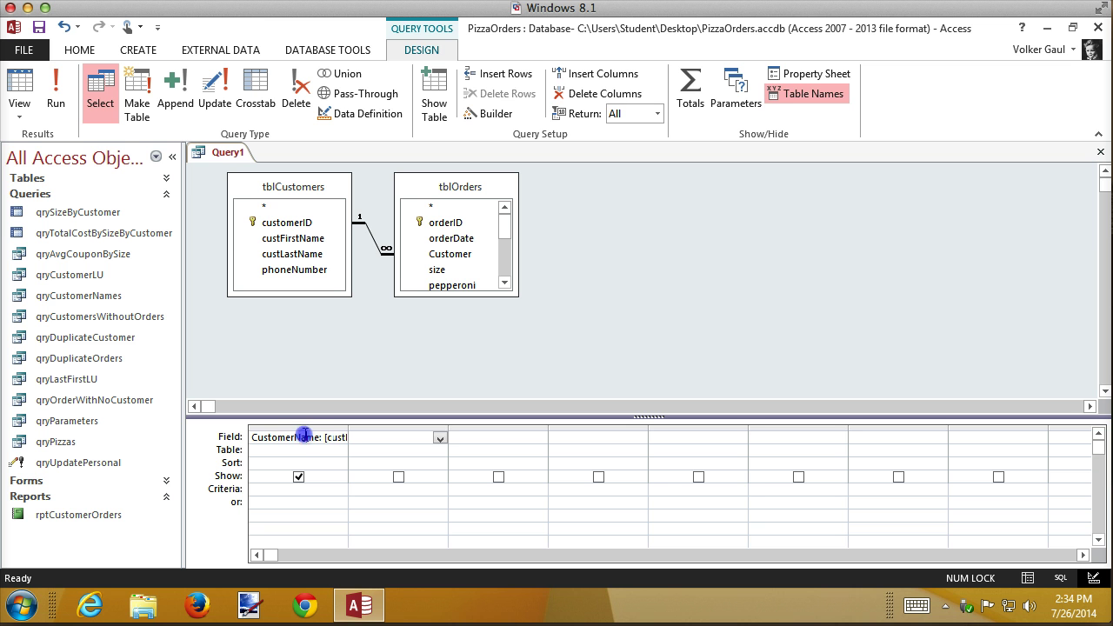
left_click(810, 74)
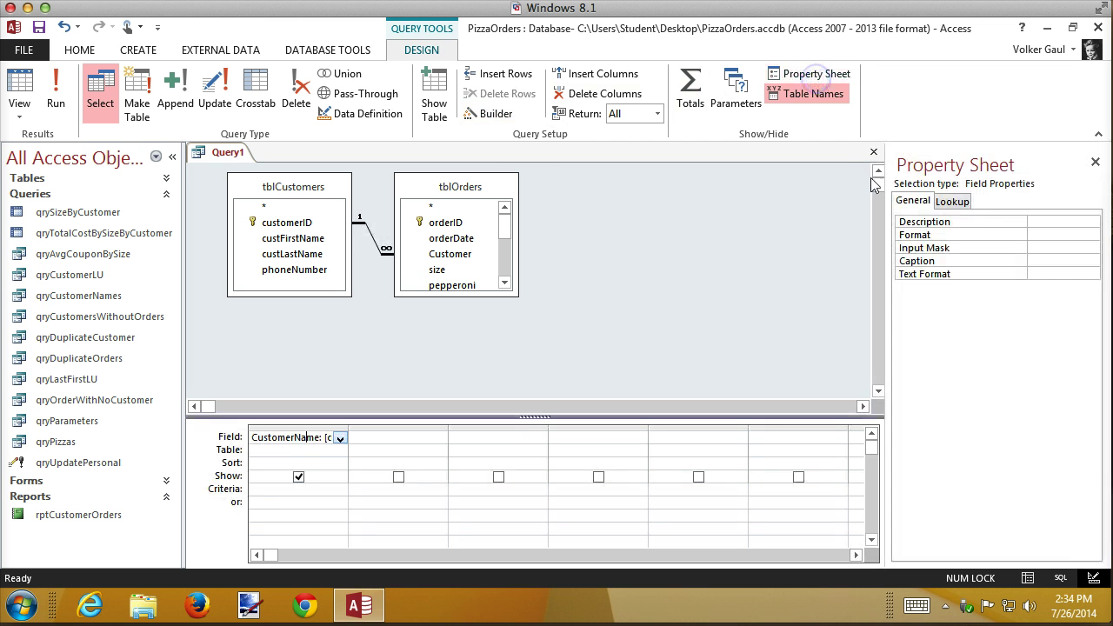
left_click(1029, 261)
left_click(1039, 259)
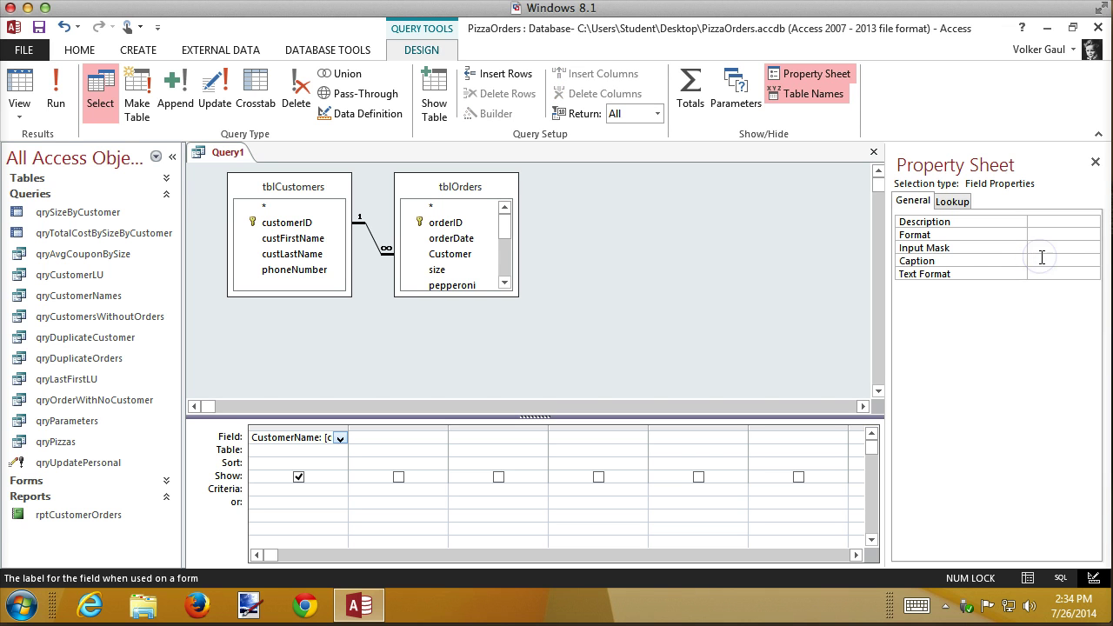
type("Customer")
Add the orderDate, size and orderTotal fields from tblOrders to the next query columns
left_click(387, 438)
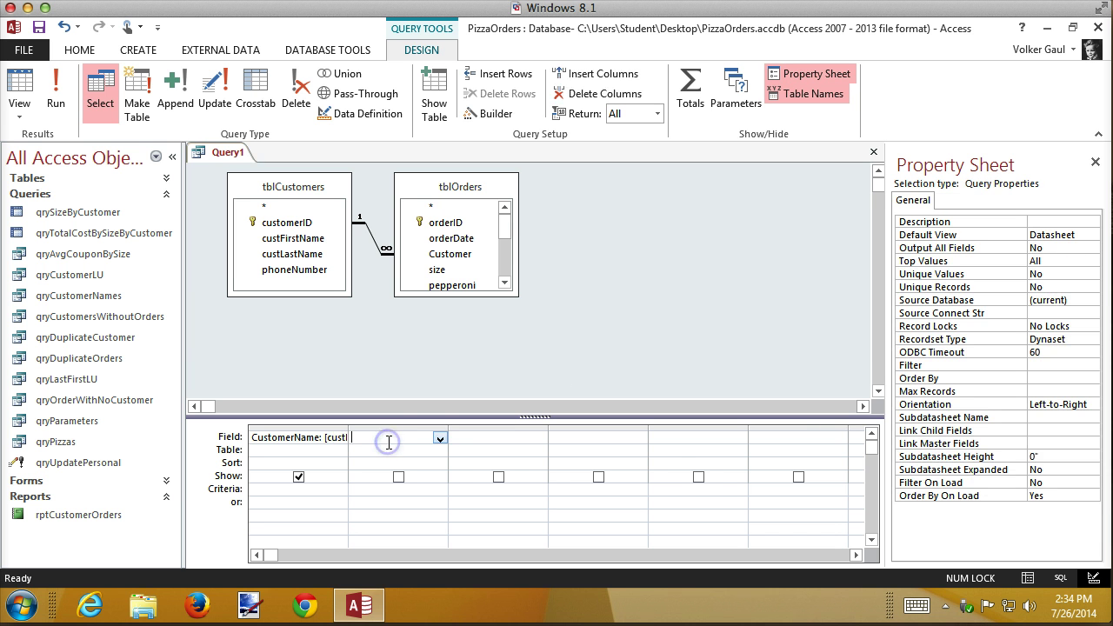
double_click(452, 238)
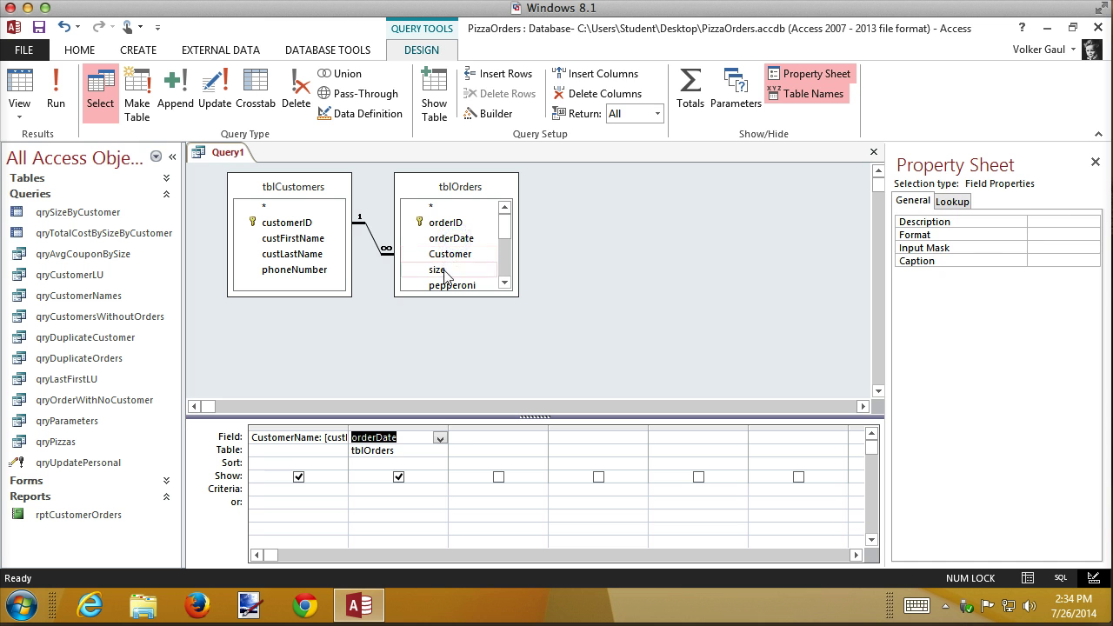
double_click(438, 269)
scroll(500, 280, "down", 3)
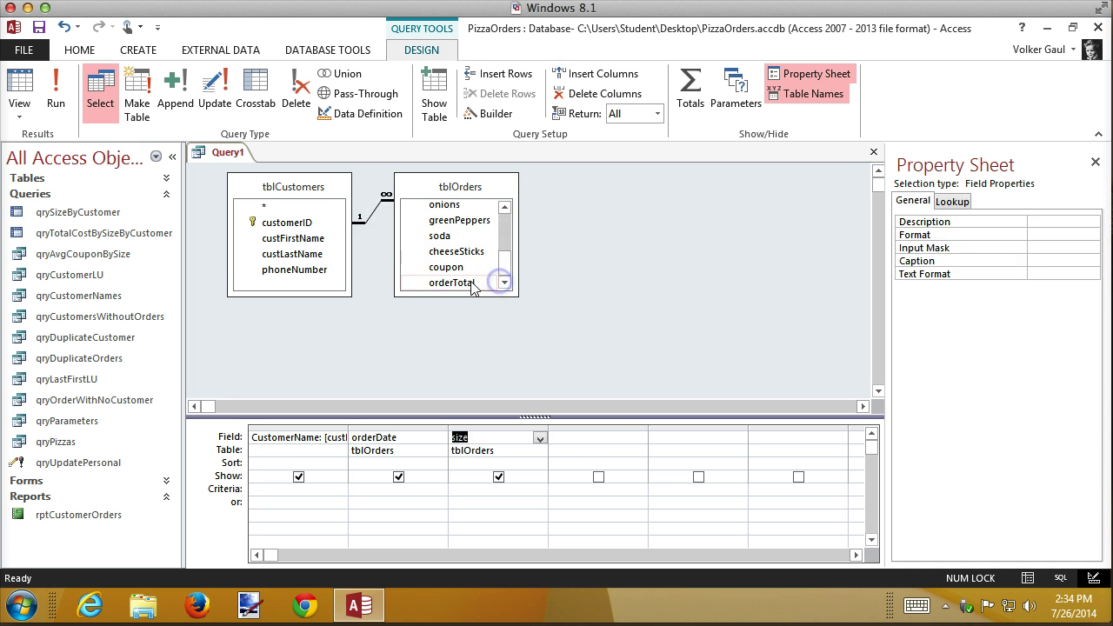
double_click(453, 283)
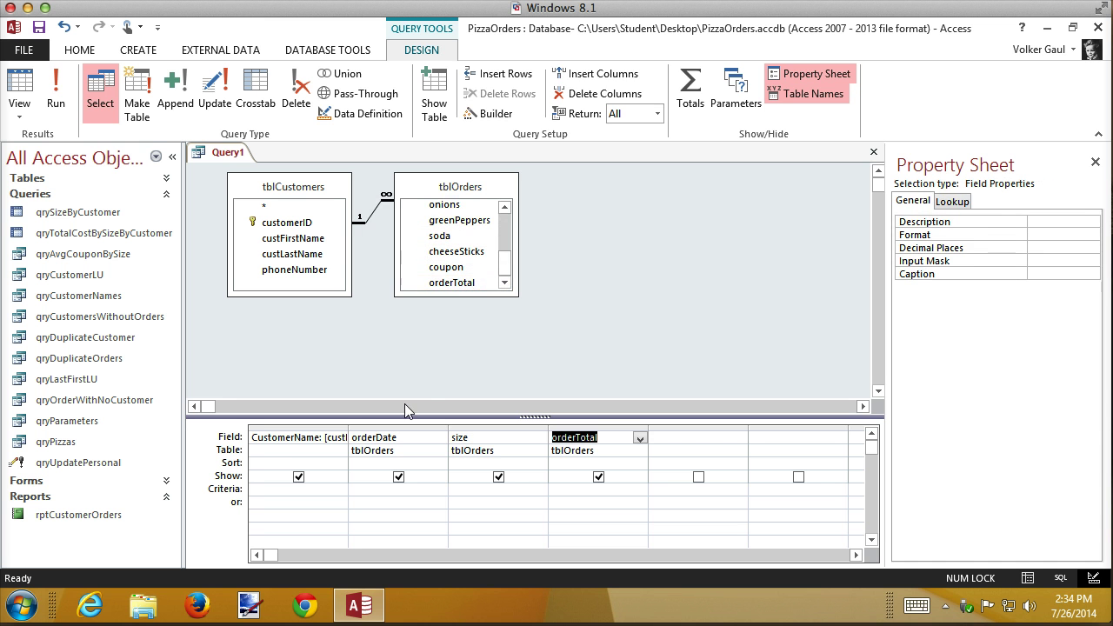
Sort the query by CustomerName ascending and by orderDate descending
left_click(339, 463)
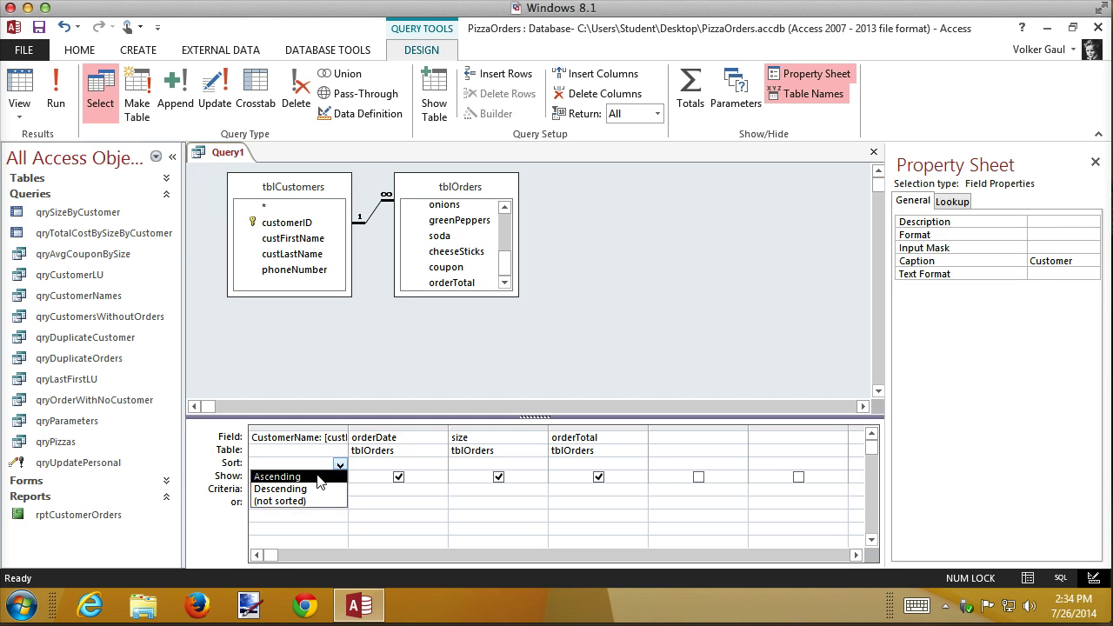
left_click(317, 478)
left_click(440, 467)
left_click(415, 489)
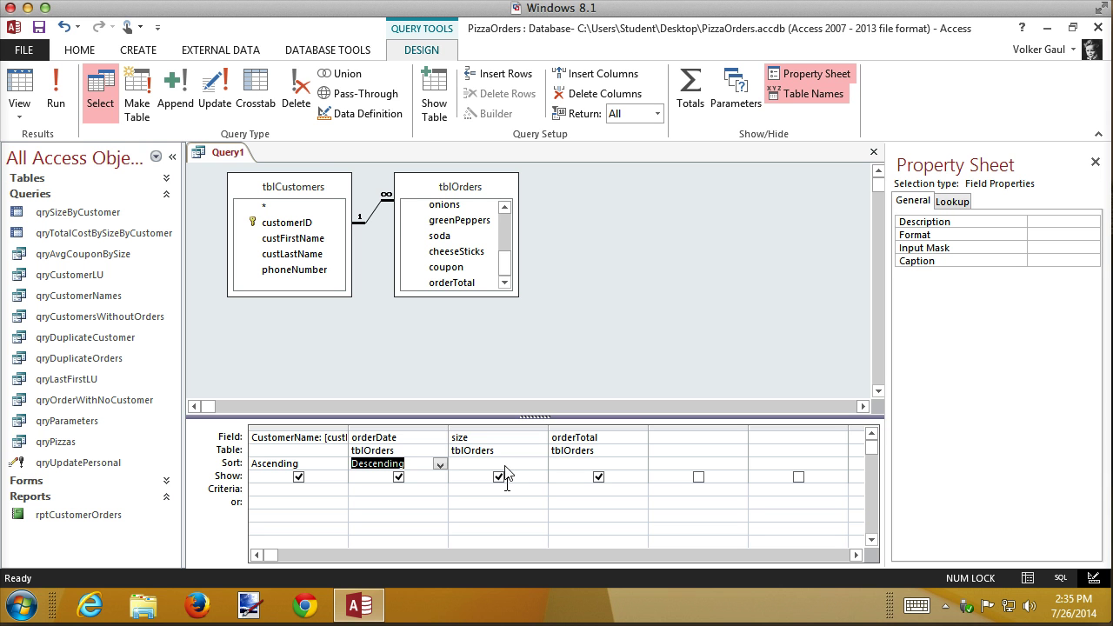
Save the query as qryCustomerReport
left_click(38, 26)
type("qry")
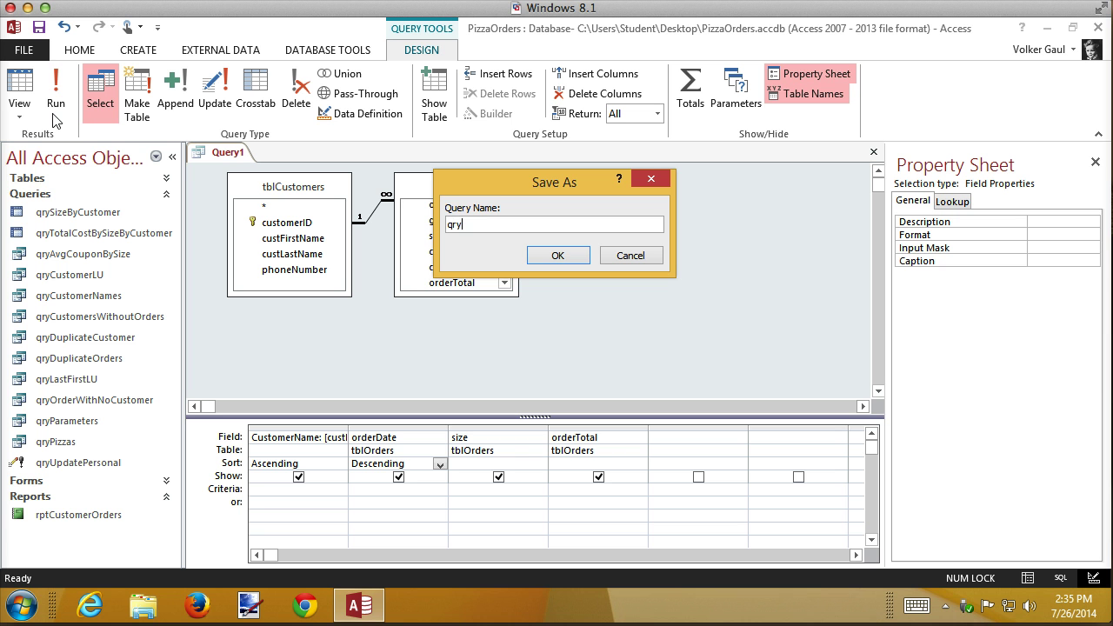
type("CustomerReport")
left_click(556, 258)
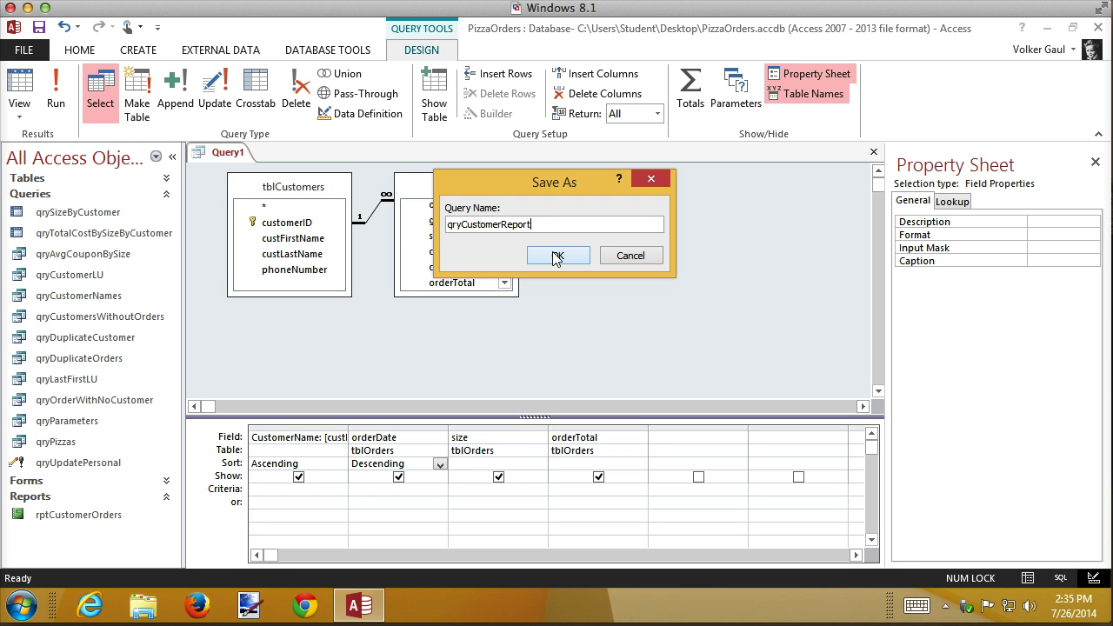
left_click(556, 257)
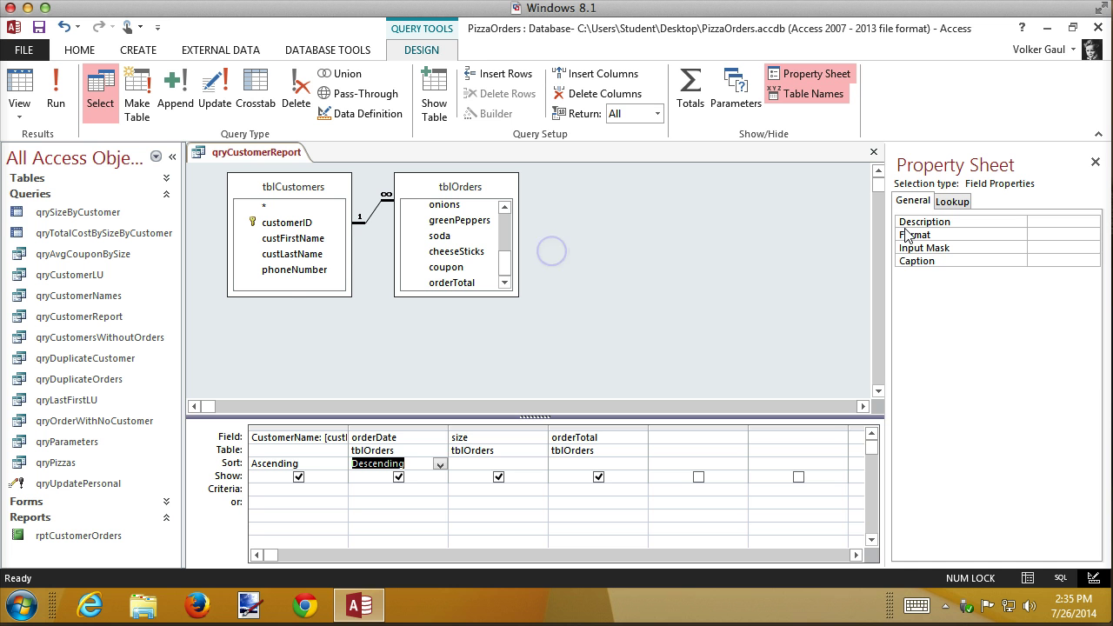
Hide the field properties, run qryCustomerReport to review its records, and close the query
left_click(1095, 162)
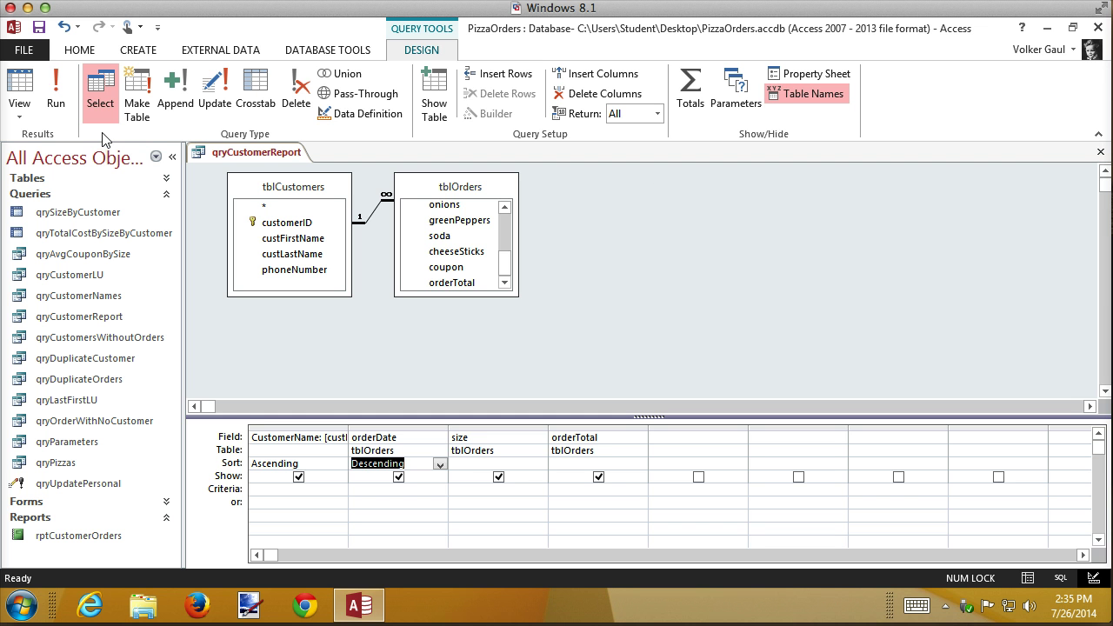
left_click(57, 96)
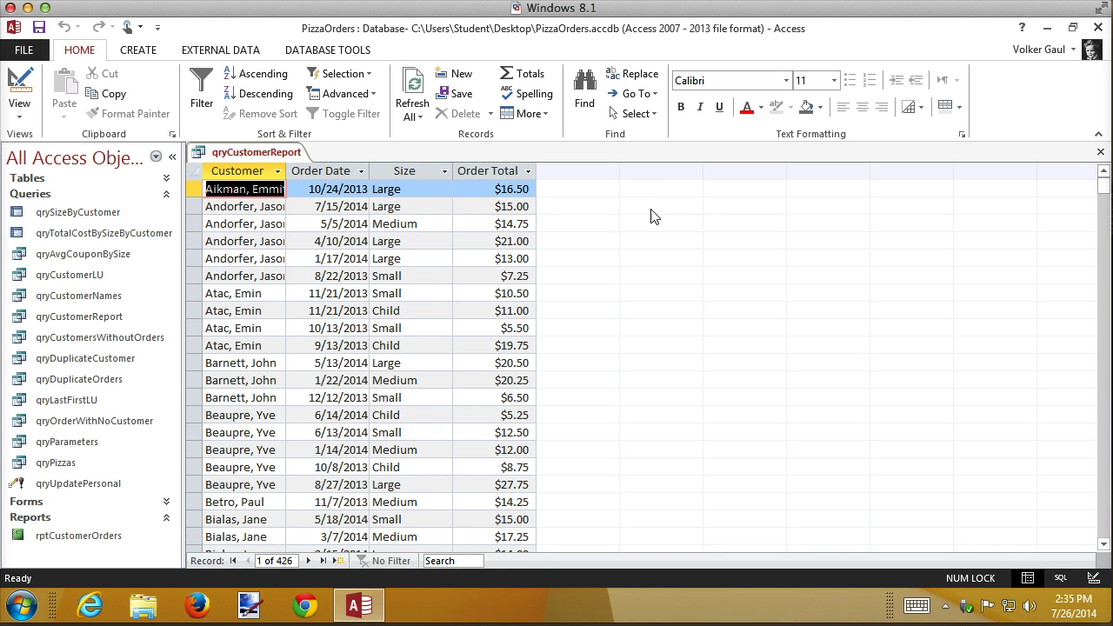
left_click(1101, 152)
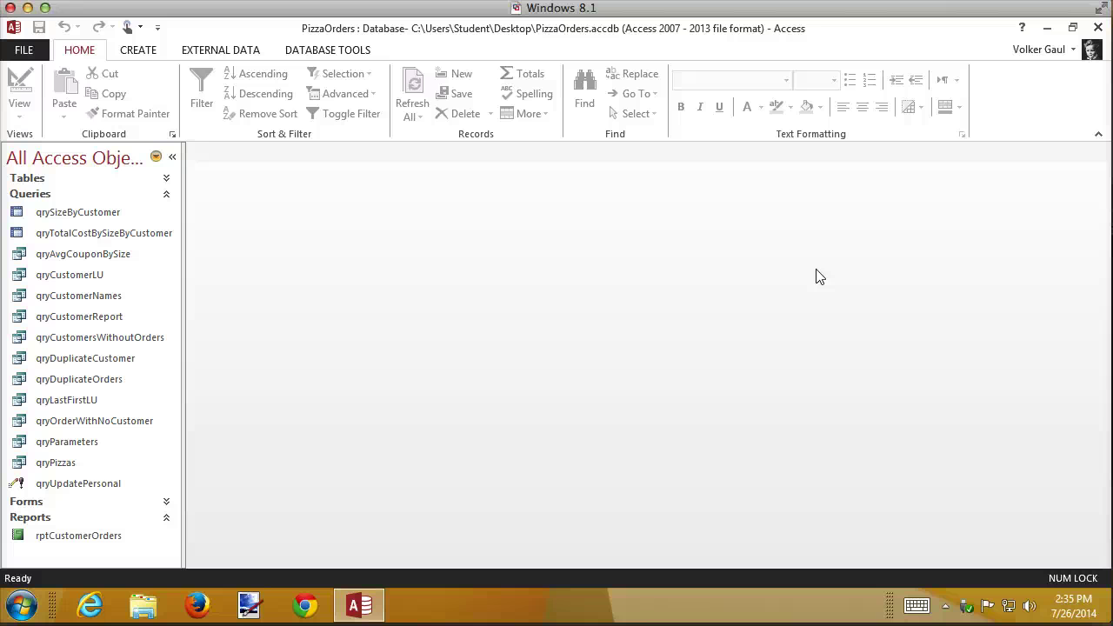
Create a blank report and check the tables offered in its field list, returning to the current record source only
left_click(139, 51)
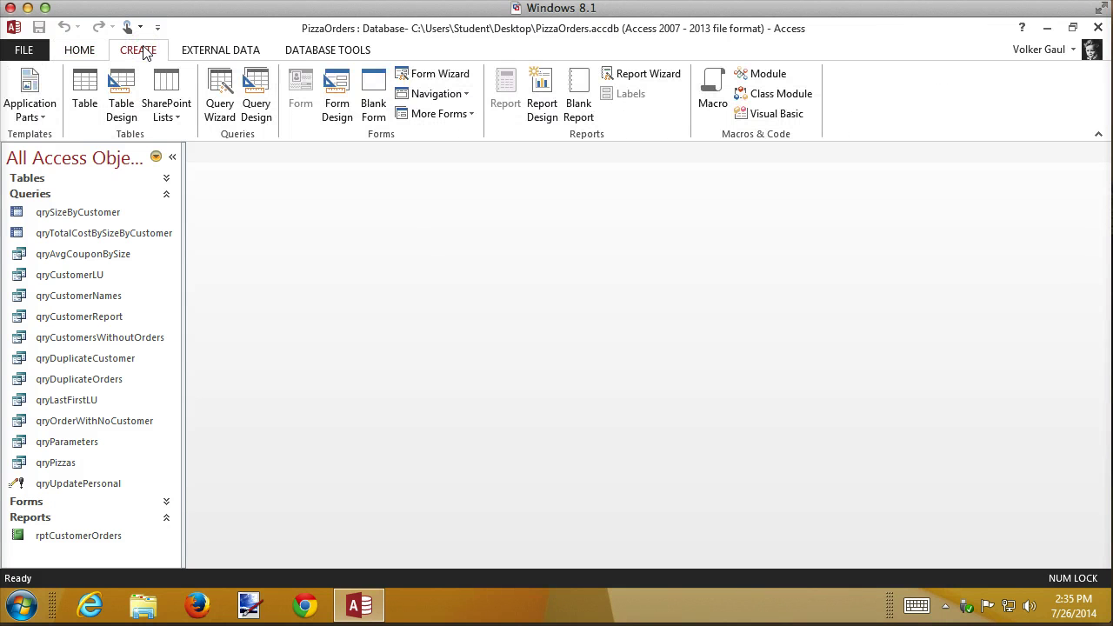
left_click(578, 87)
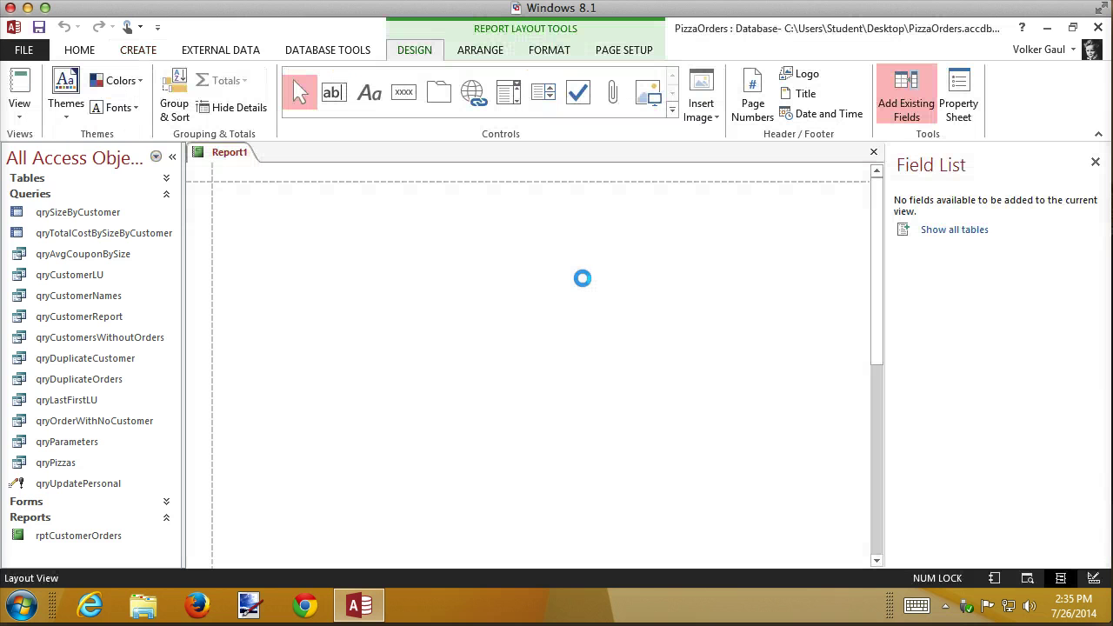
left_click(947, 233)
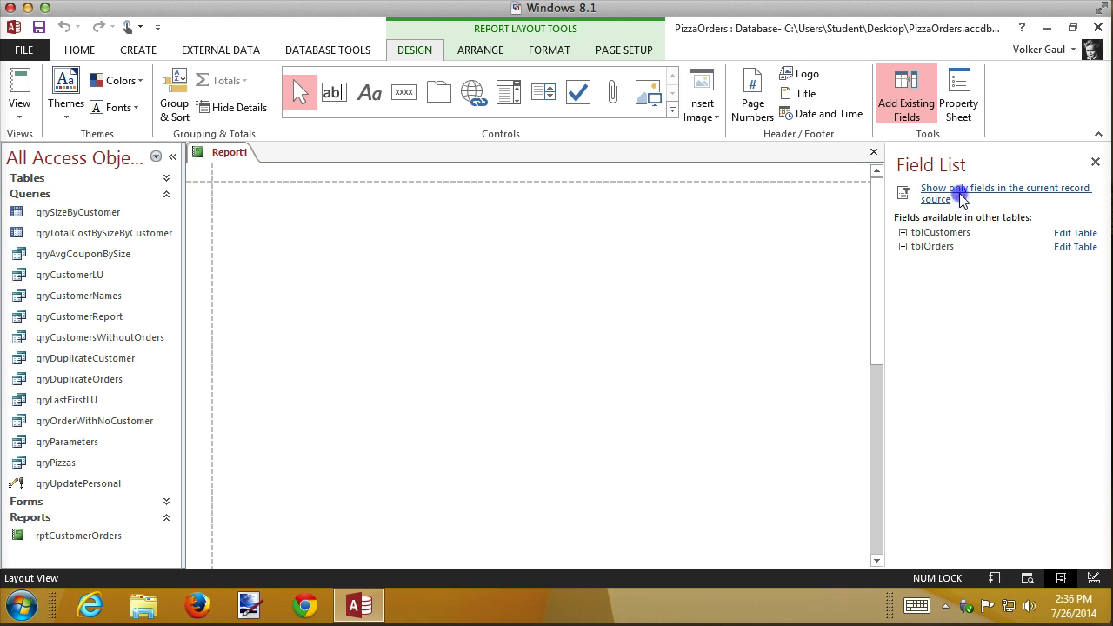
left_click(961, 200)
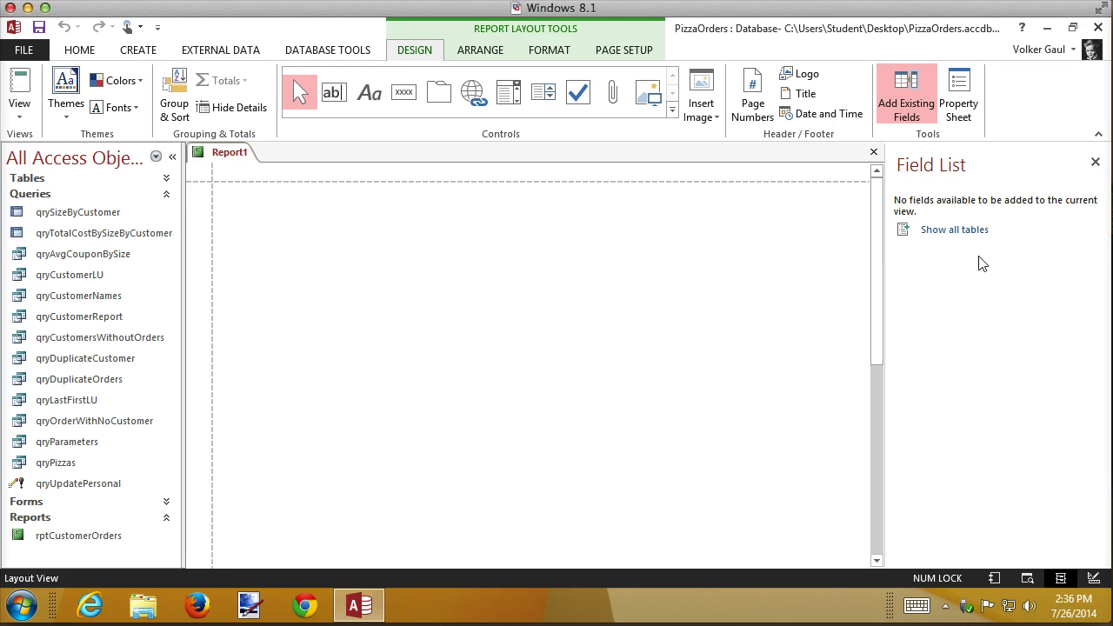
Set the report's record source to qryCustomerReport and show the fields available for the report
left_click(963, 102)
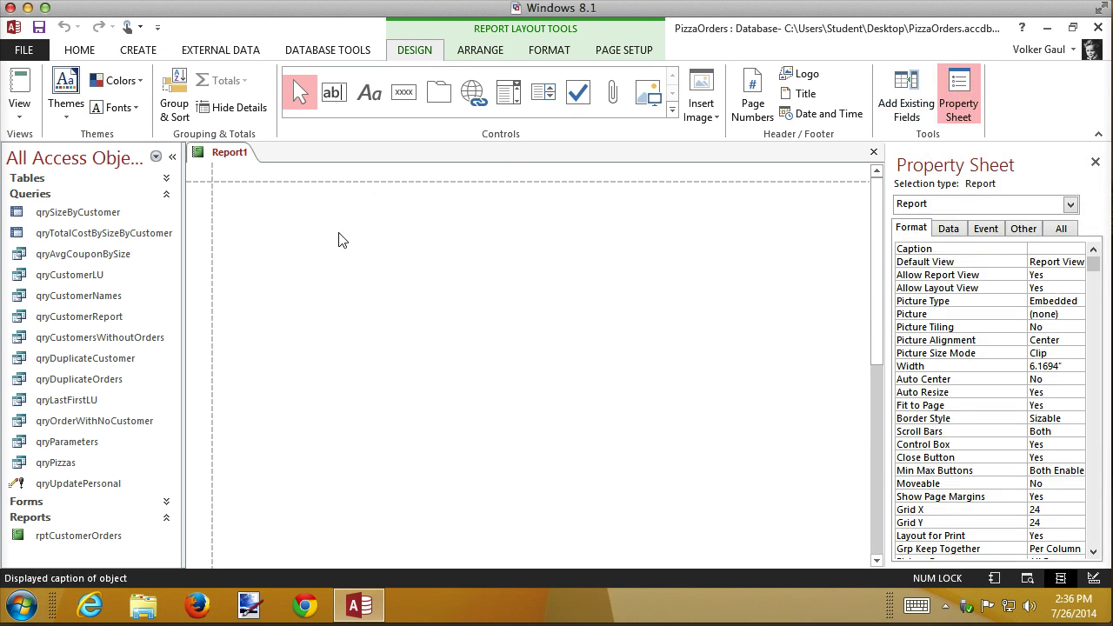
left_click(950, 229)
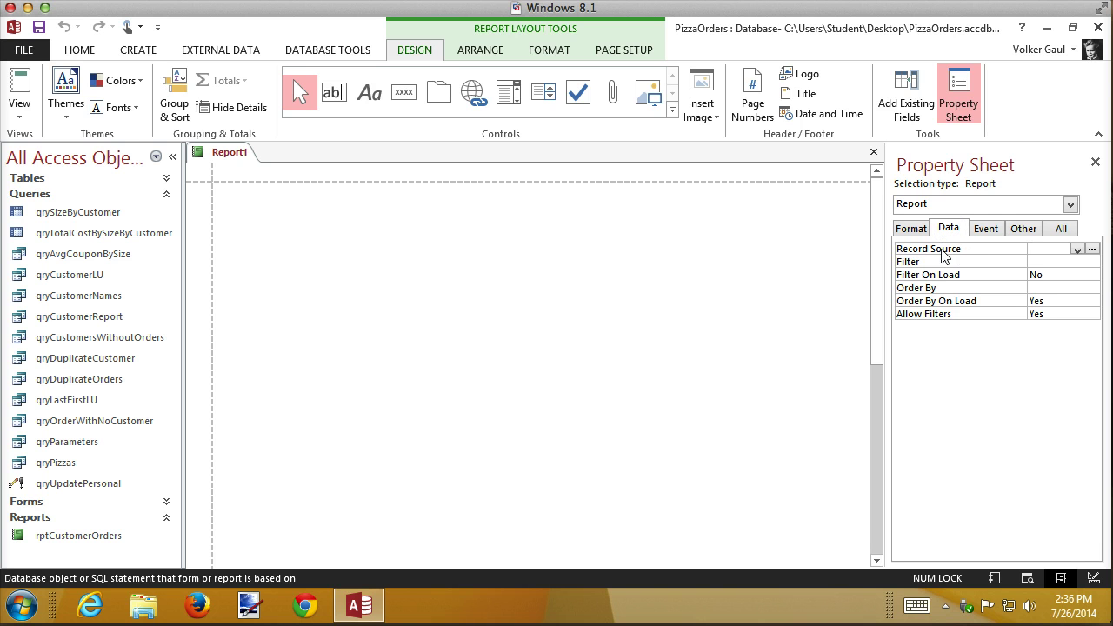
left_click(1077, 250)
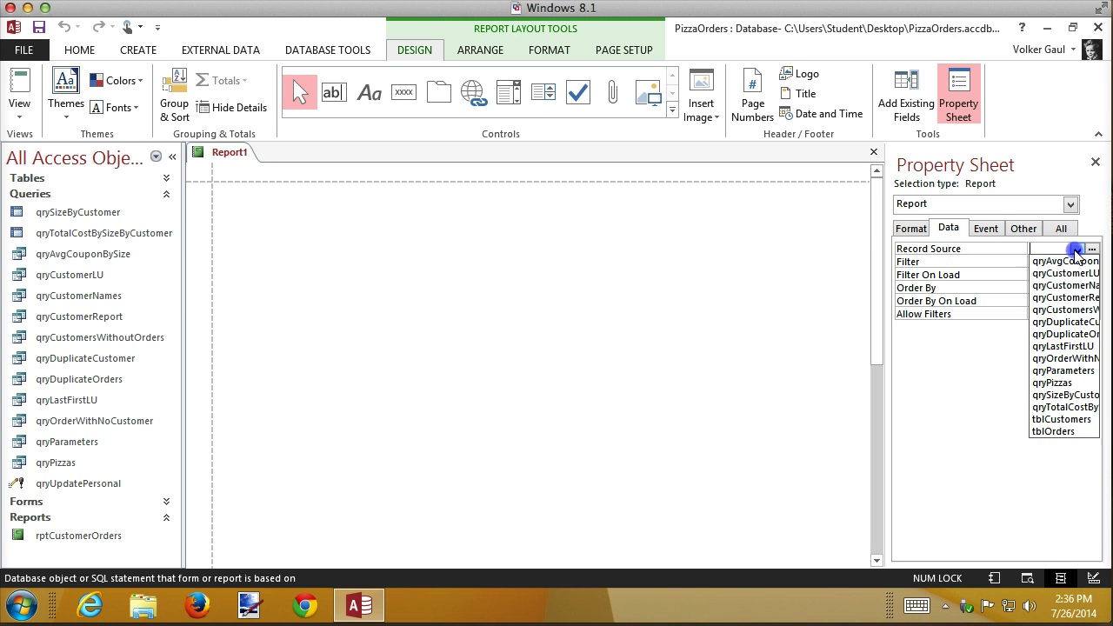
left_click(1068, 298)
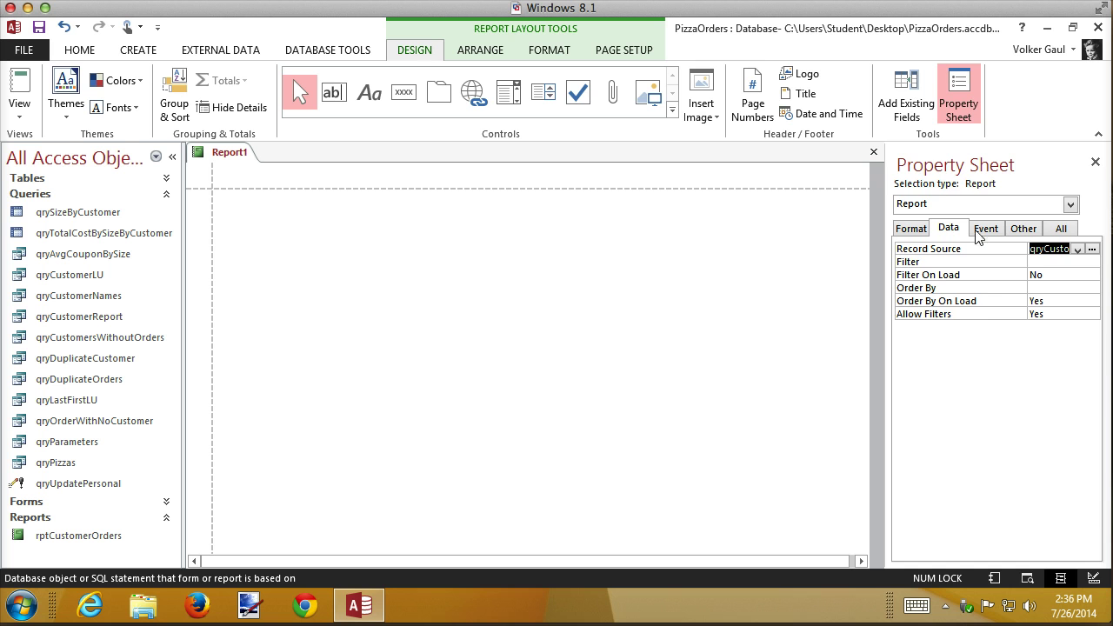
left_click(907, 105)
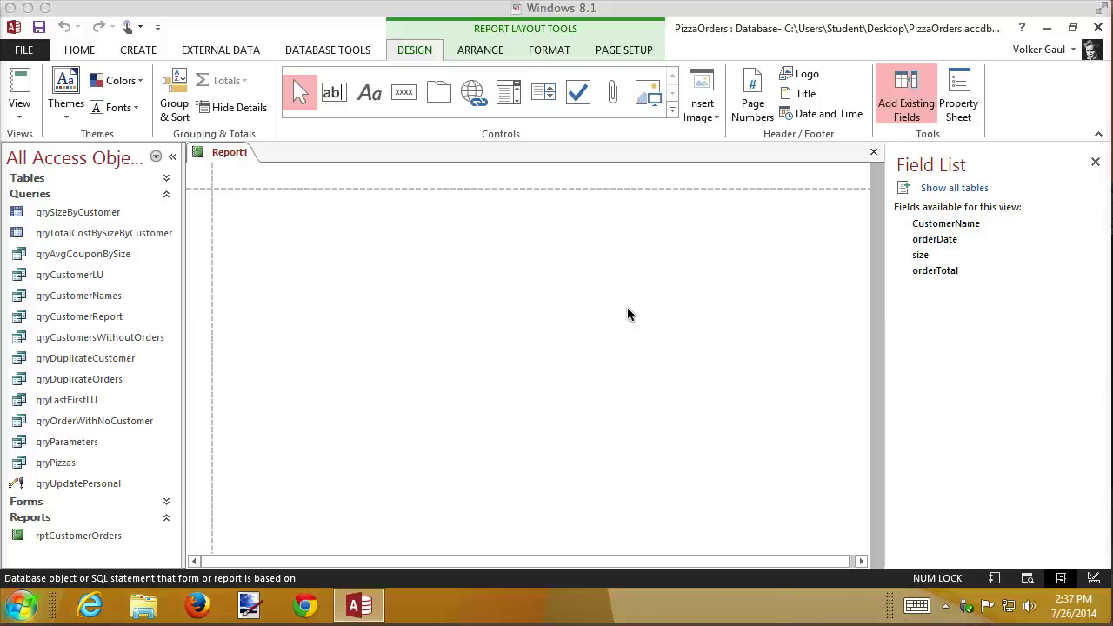
Add the orderDate, size and orderTotal fields to the blank report, in that order
left_click(940, 243)
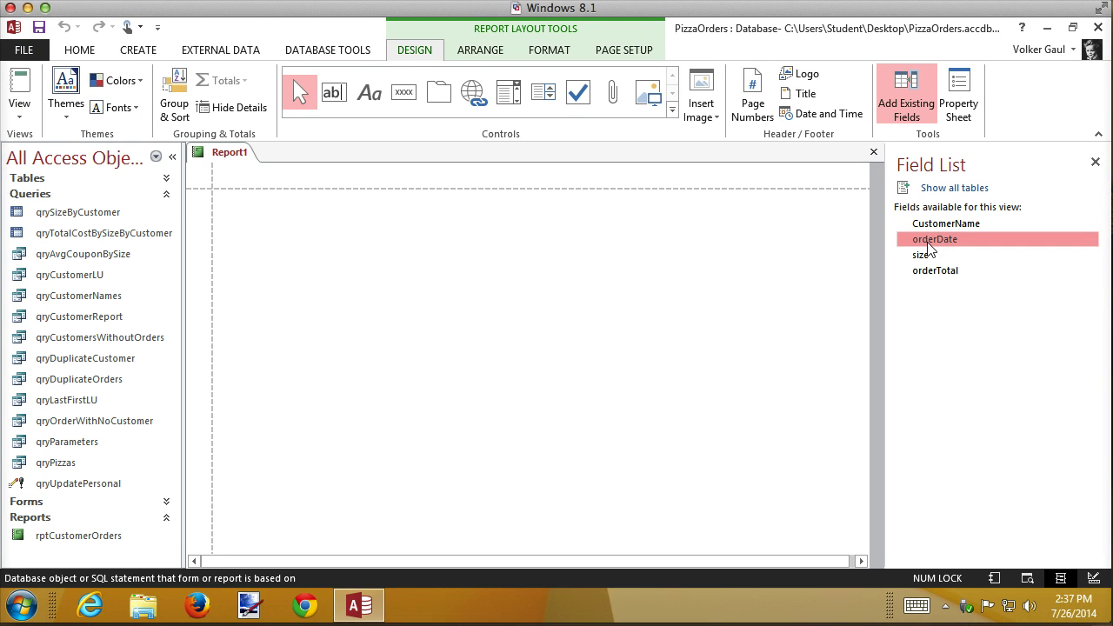
double_click(927, 244)
left_click(921, 257)
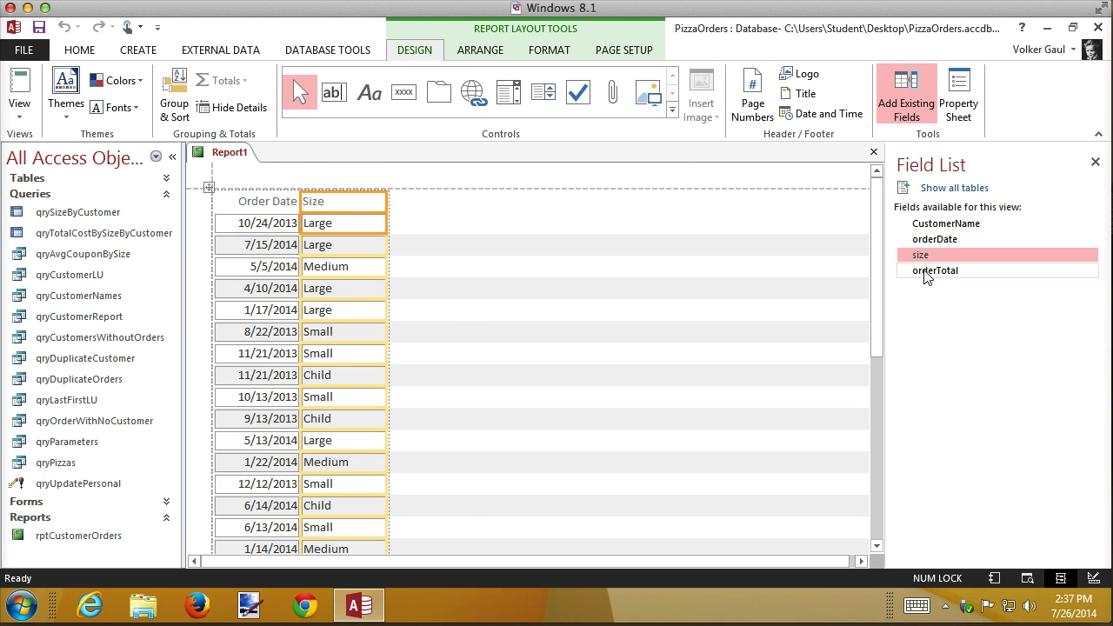
double_click(927, 276)
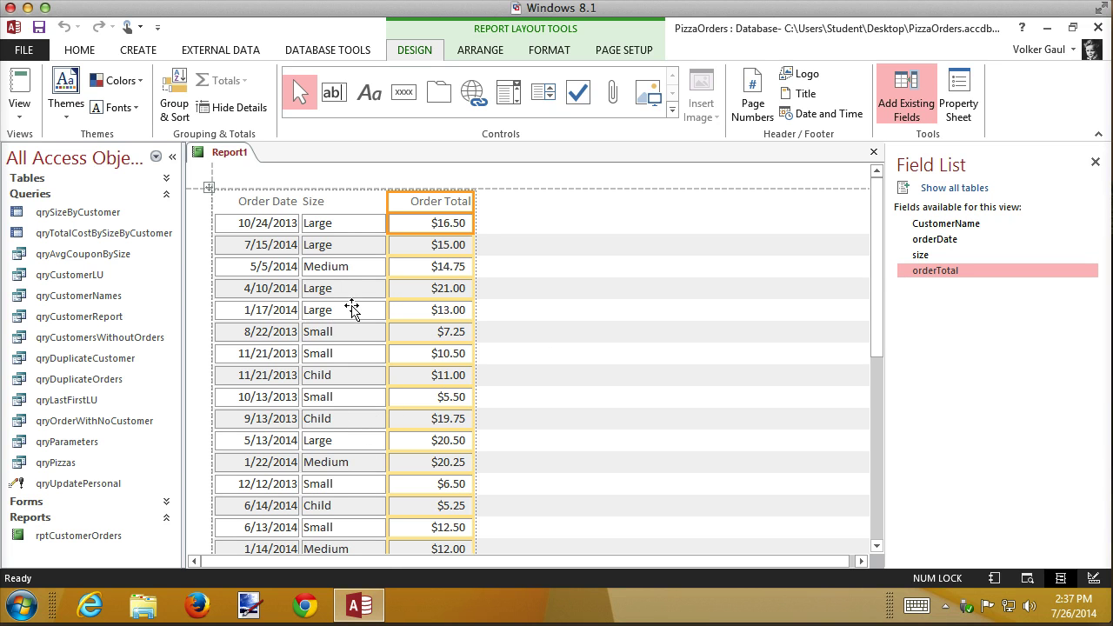
Look through the order records listed in the report and return to the first record
left_click(704, 305)
left_click(351, 310)
scroll(349, 315, "down", 3)
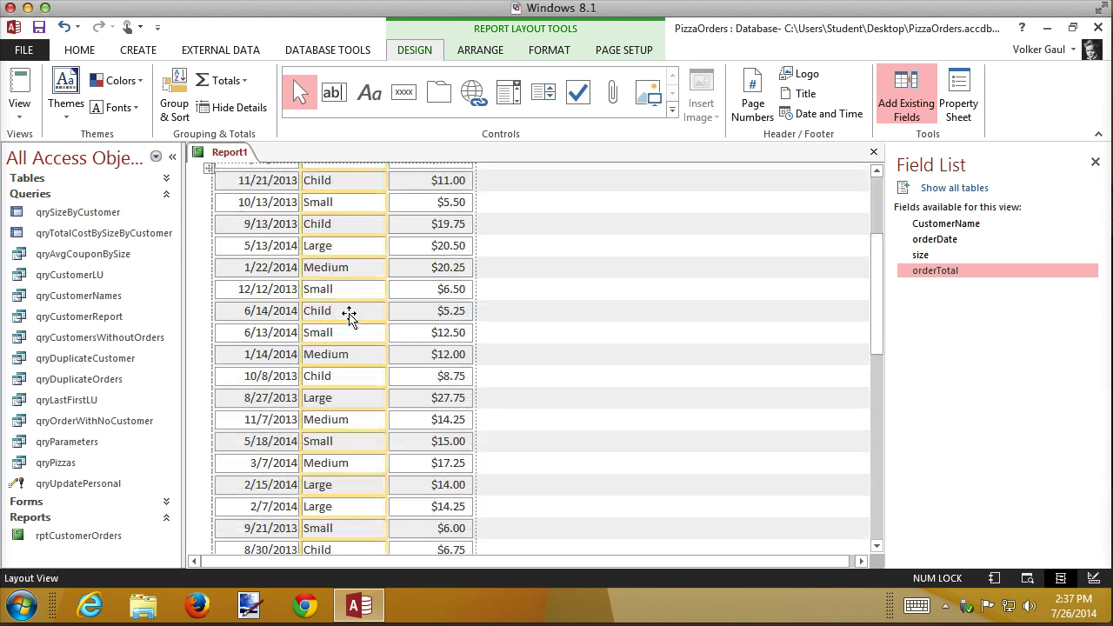
scroll(349, 314, "down", 1)
scroll(349, 316, "down", 1)
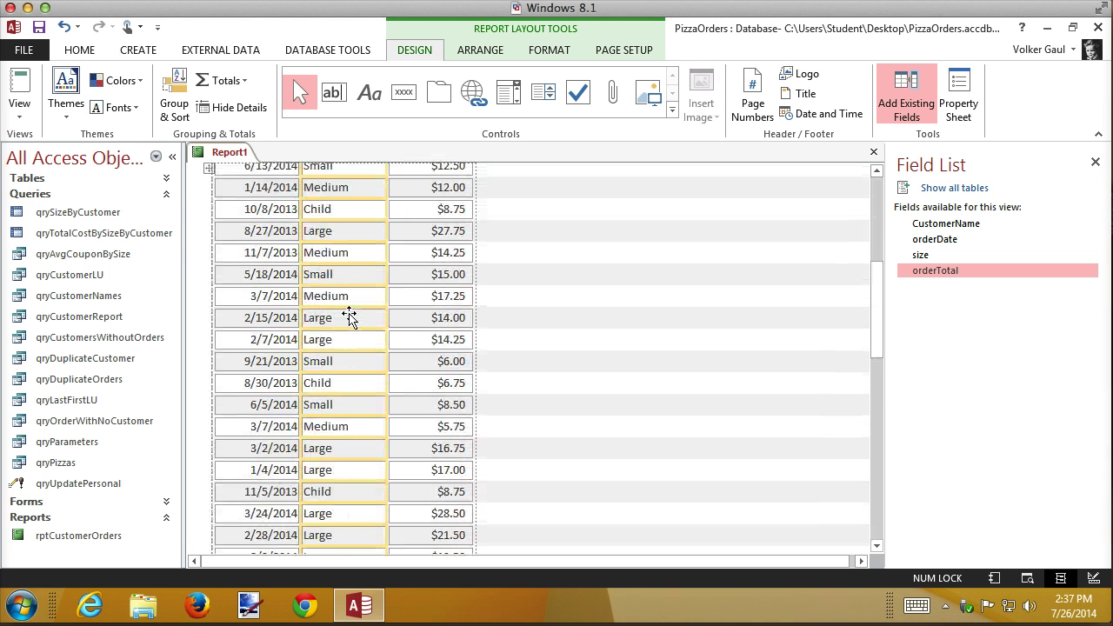
scroll(349, 317, "down", 1)
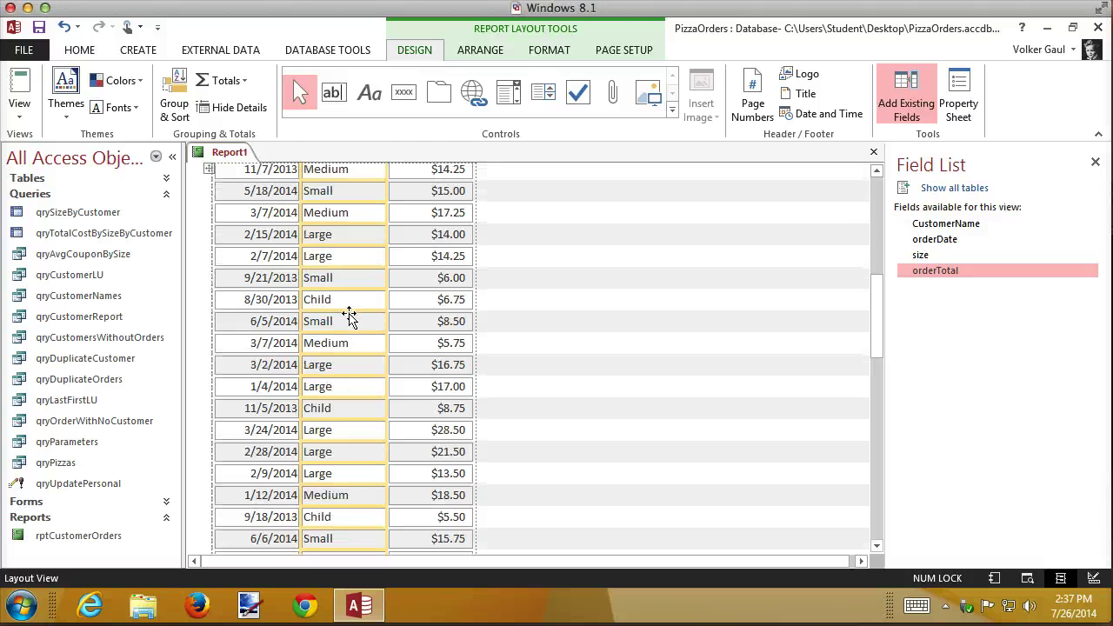
scroll(348, 315, "down", 1)
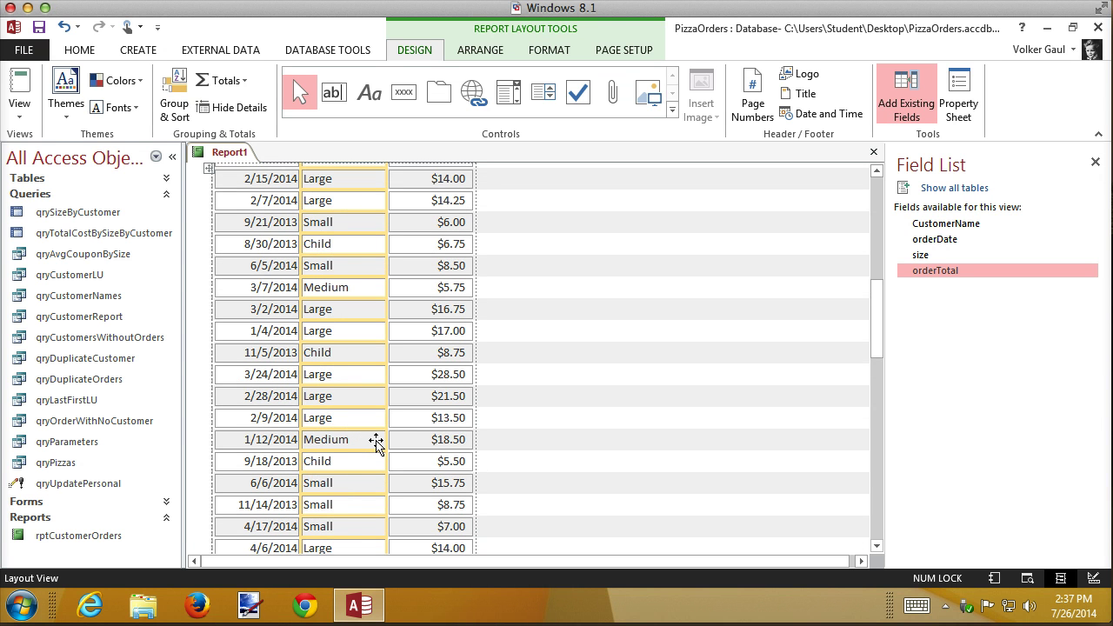
scroll(373, 346, "up", 10)
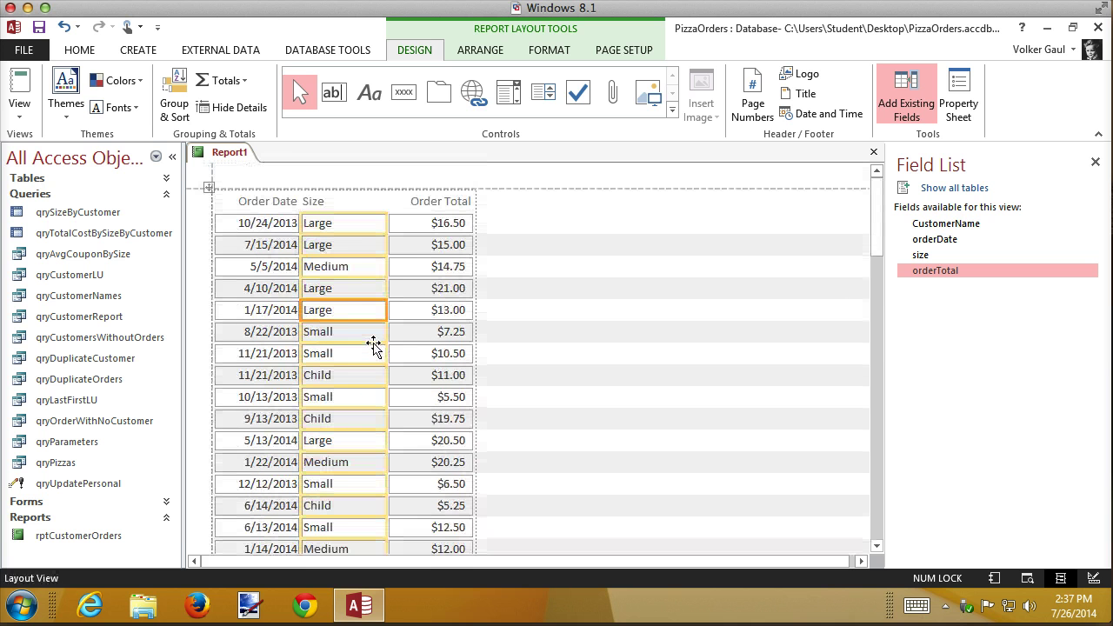
Narrow the report's Size and Order Total columns to fit their headings and values more closely
left_click(329, 201)
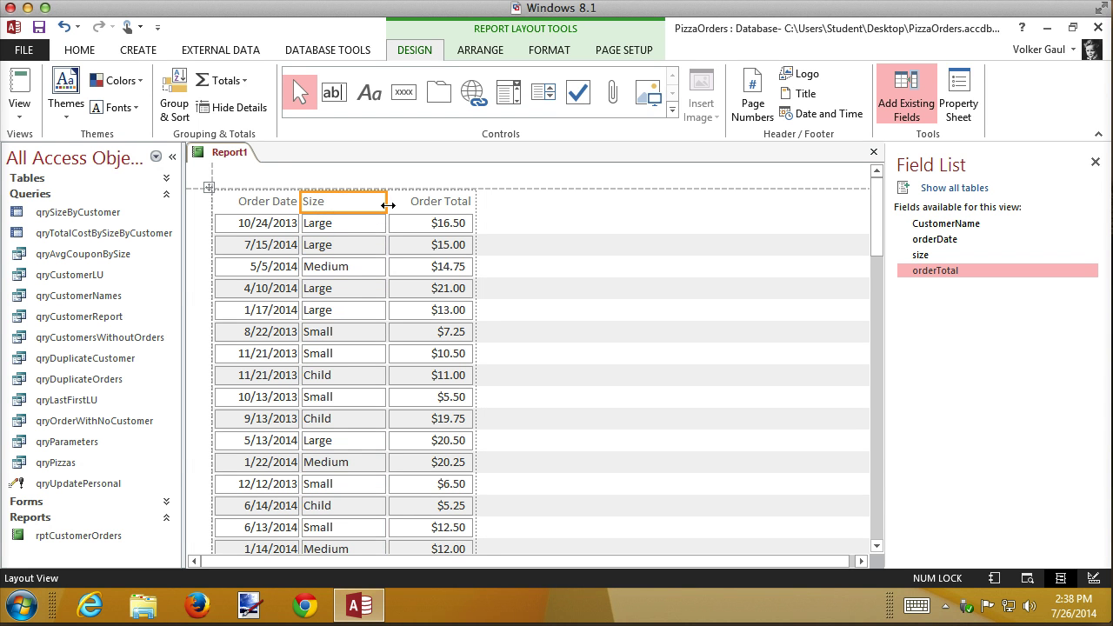
left_click_drag(388, 204, 364, 205)
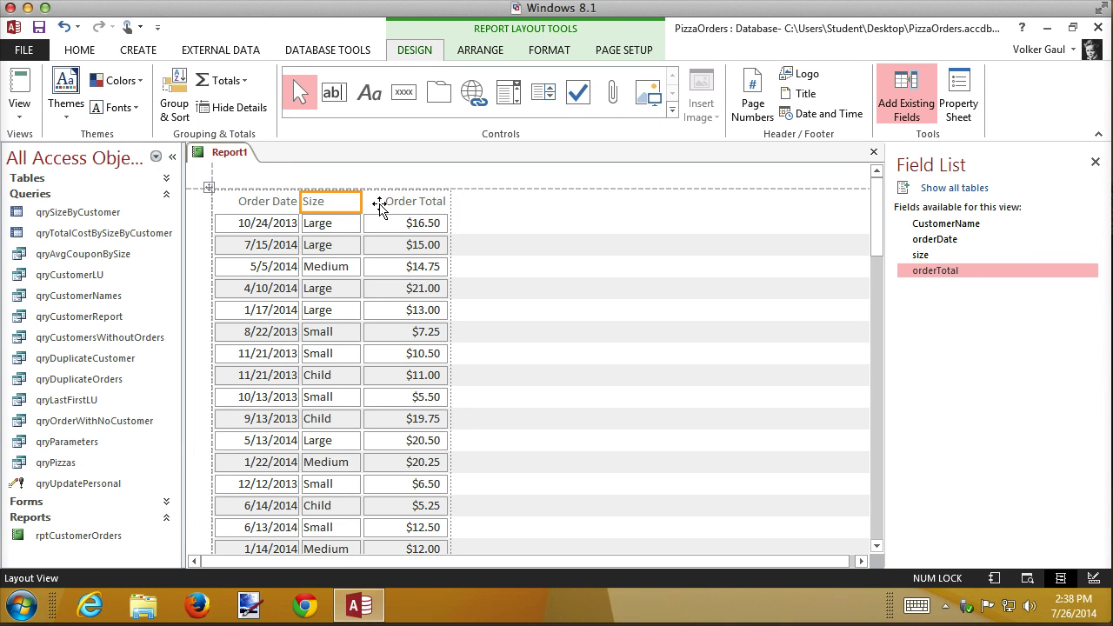
left_click(401, 205)
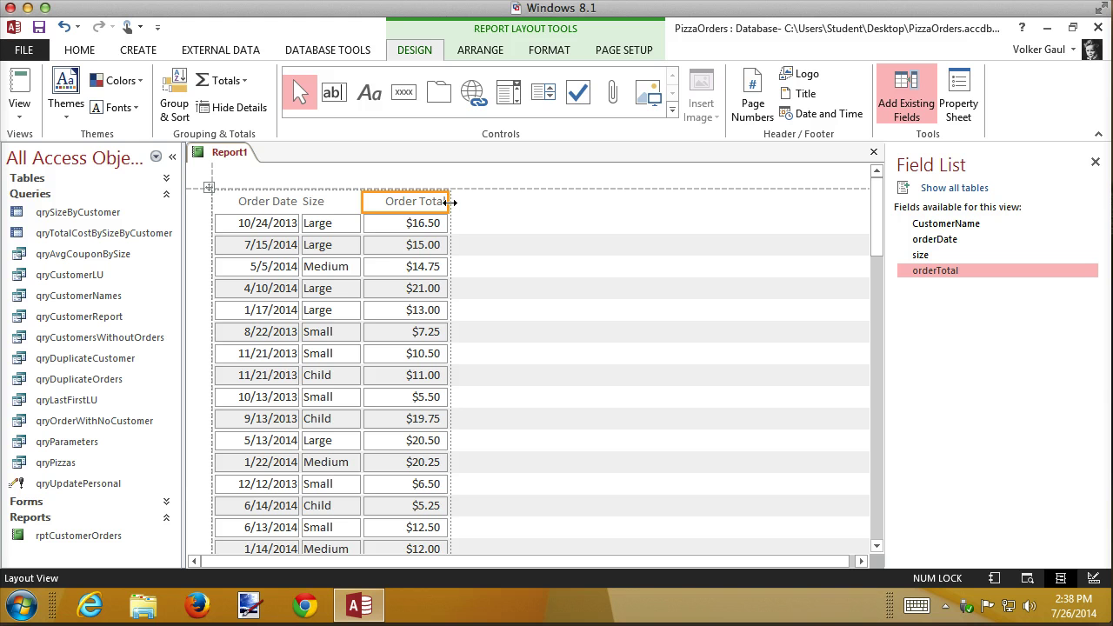
left_click_drag(449, 202, 430, 201)
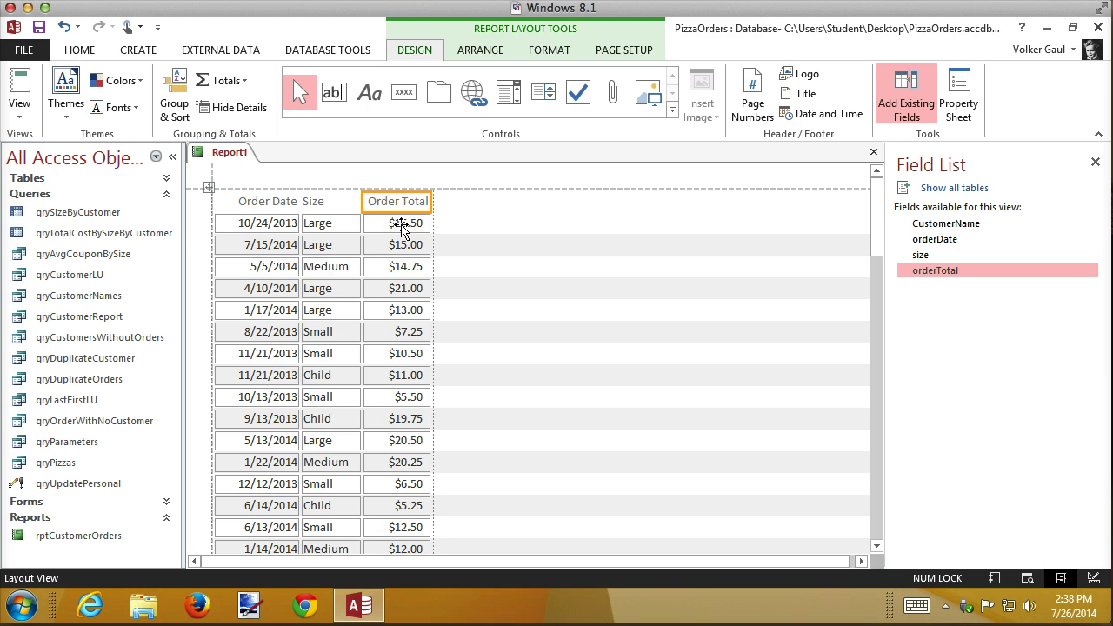
Remove the tabular layout from the whole report table so its controls can be moved independently
left_click_drag(401, 228, 551, 226)
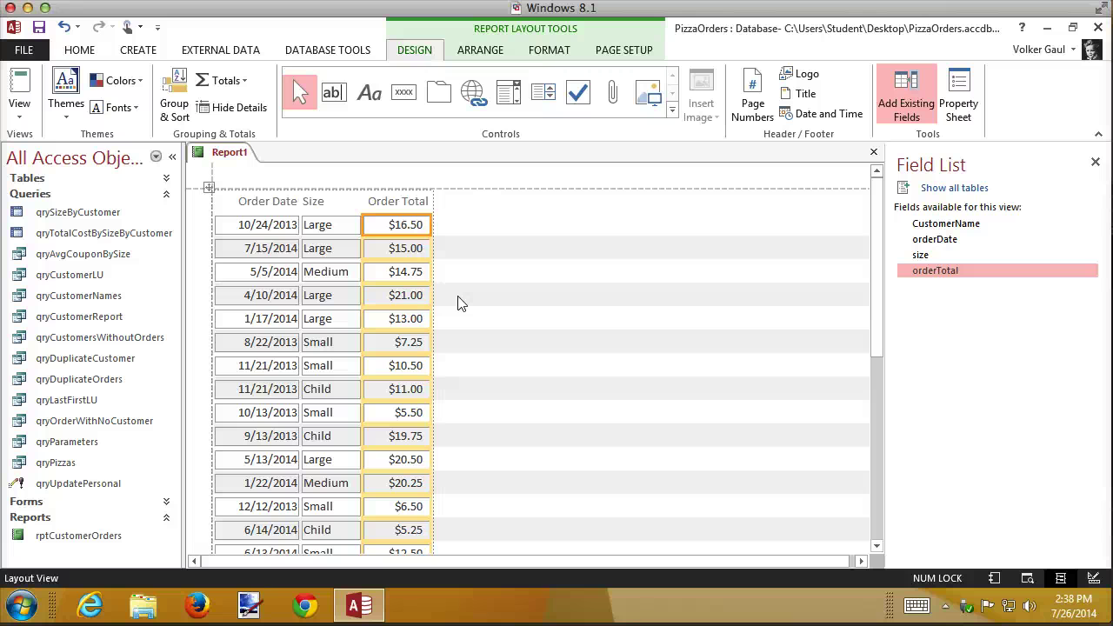
left_click(257, 202)
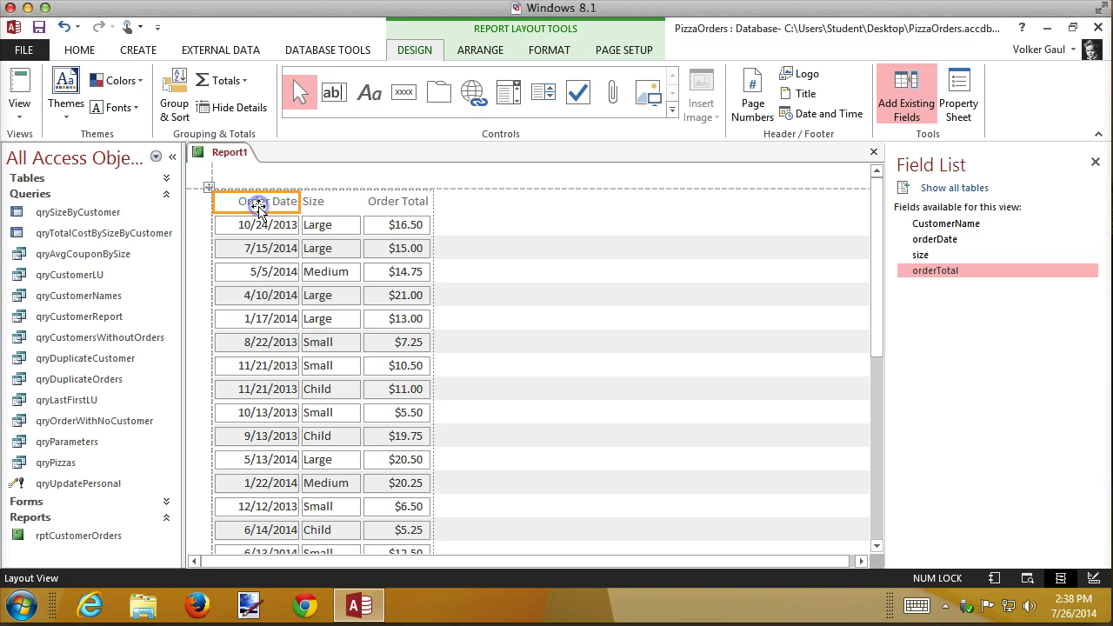
left_click(207, 189)
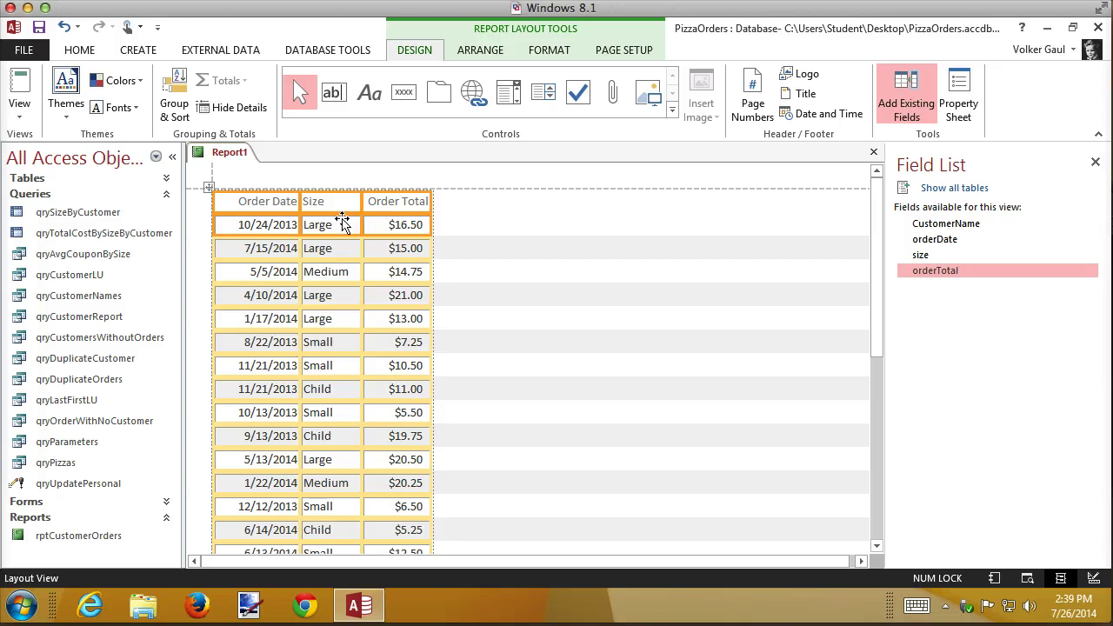
right_click(398, 202)
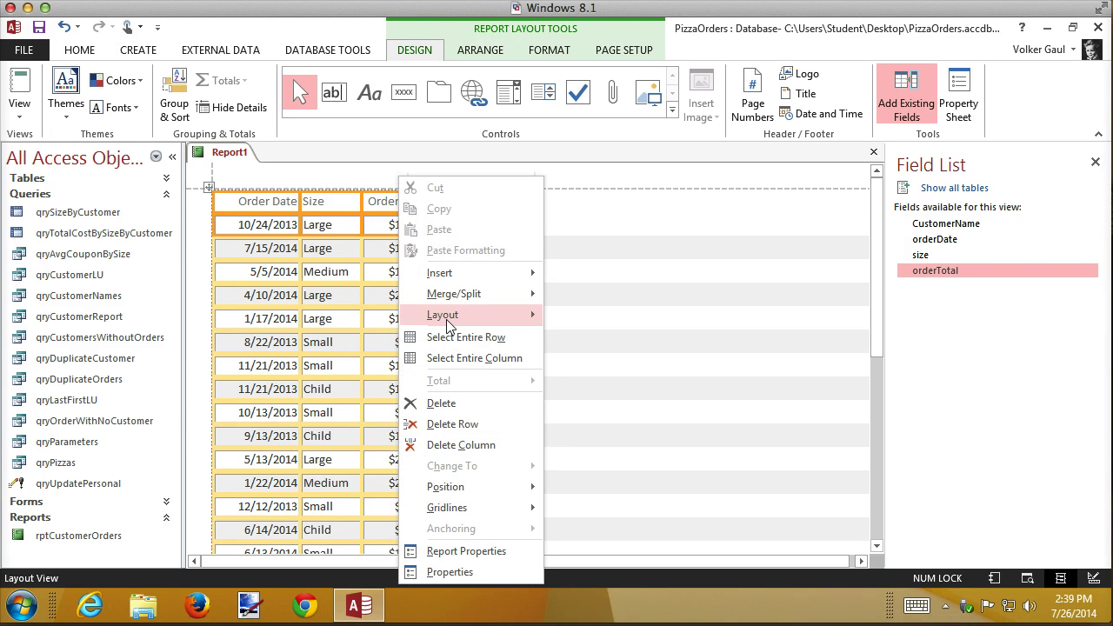
mouse_move(483, 320)
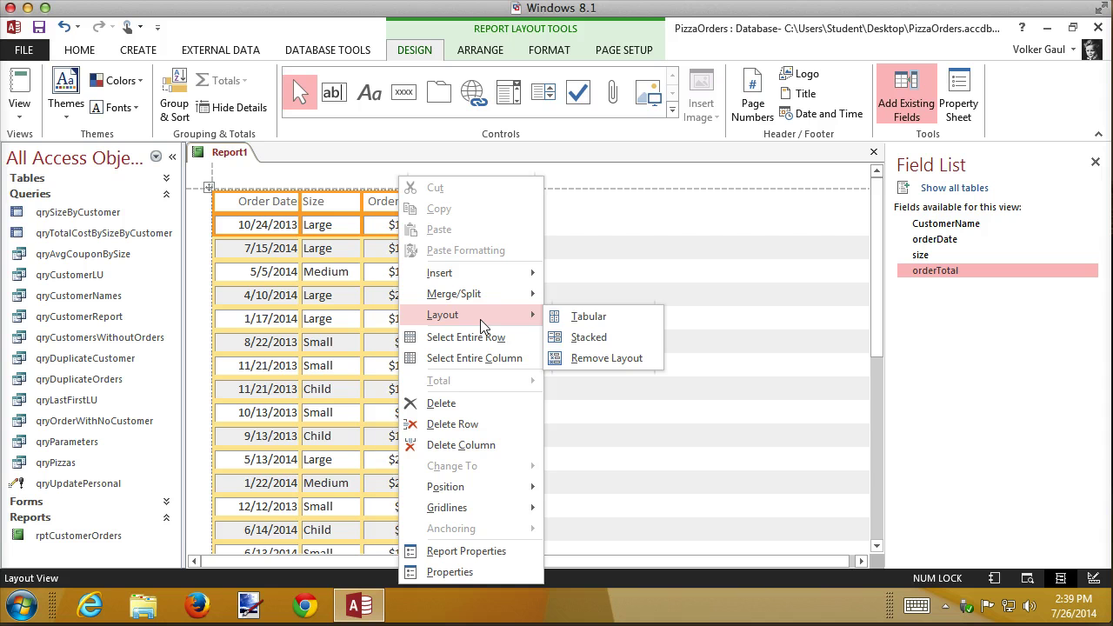
left_click(585, 358)
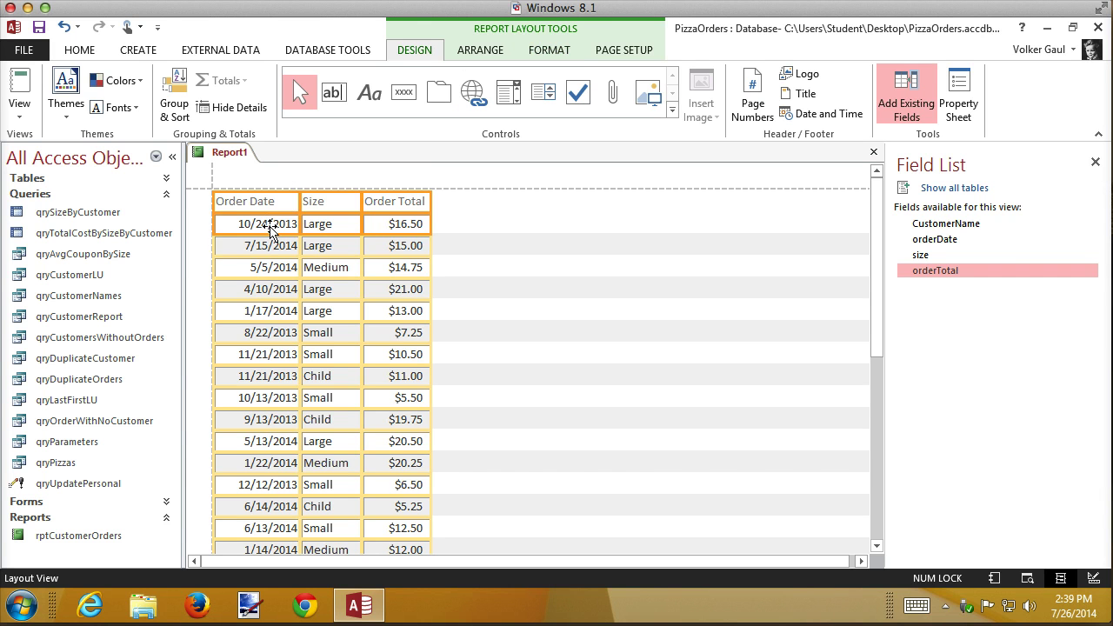
Left-align the order date values beneath the Order Date heading
left_click(261, 226)
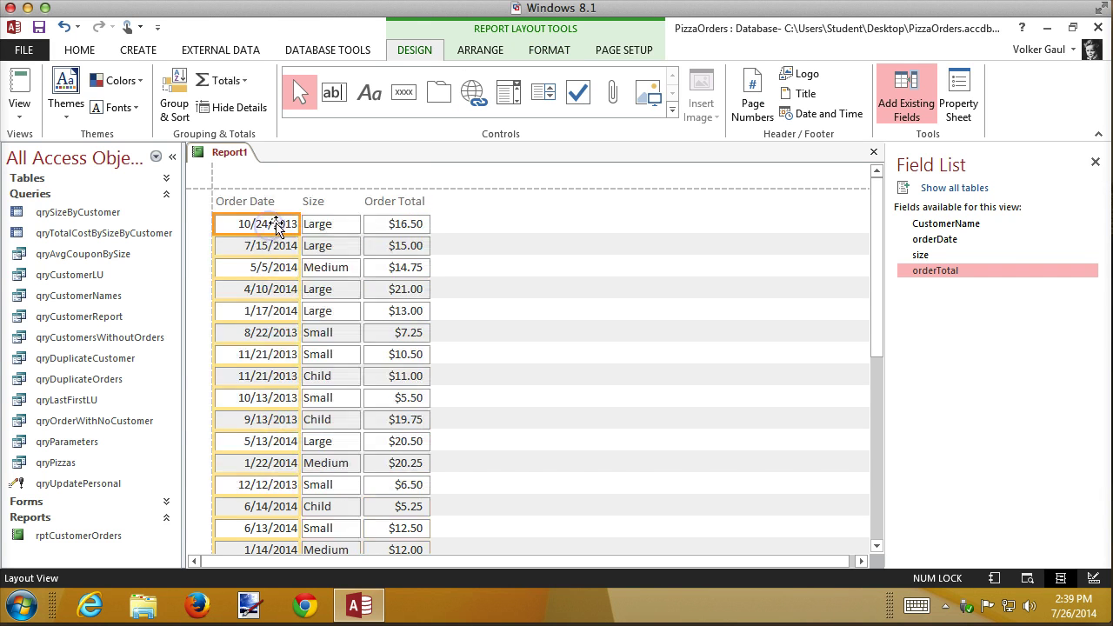
left_click(550, 54)
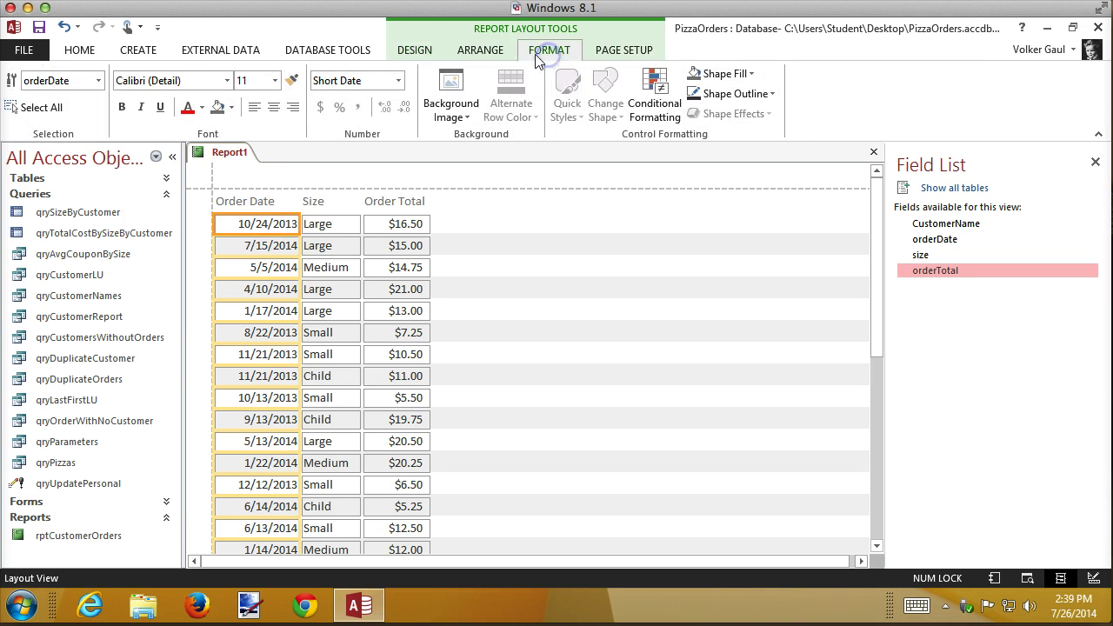
left_click(255, 108)
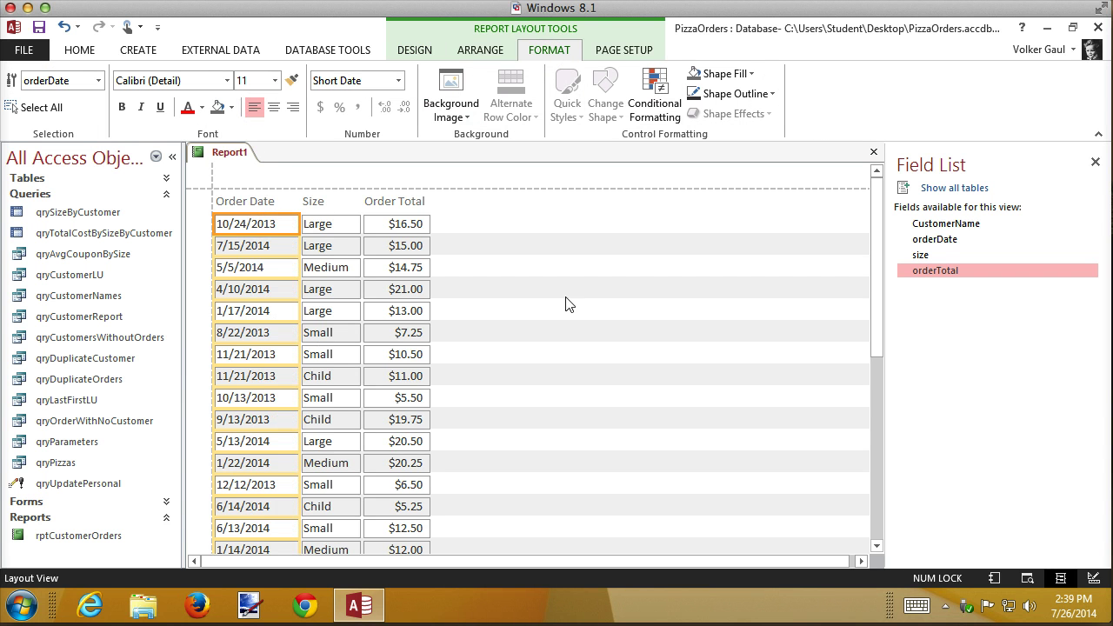
Try moving only the Order Total heading away from its values, and undo the move
left_click(411, 201)
left_click_drag(414, 202, 533, 204)
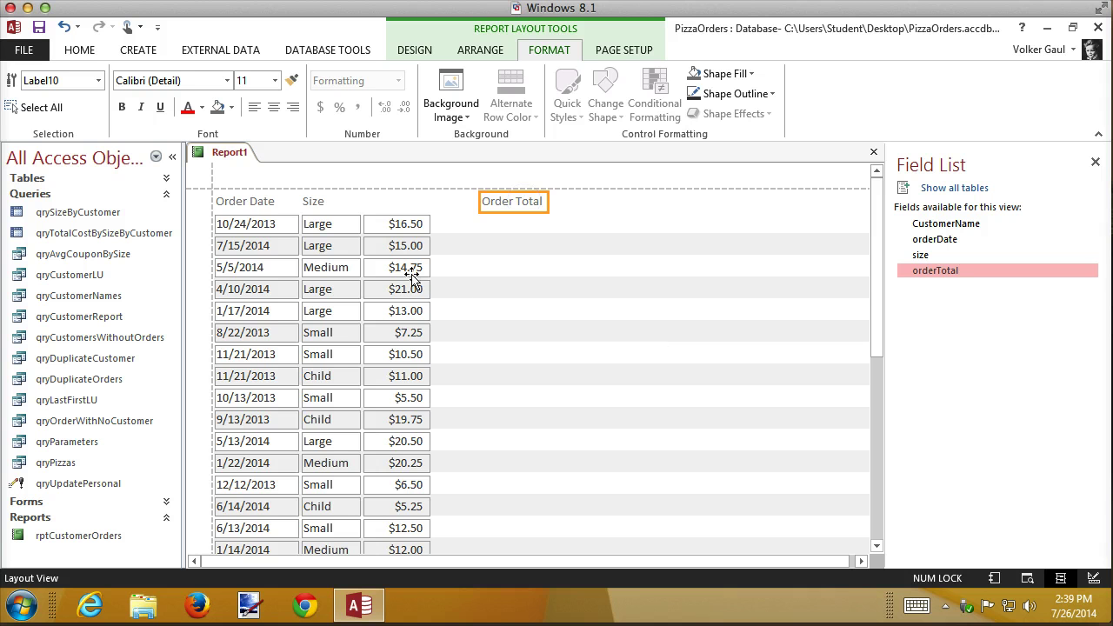
key("ctrl+z")
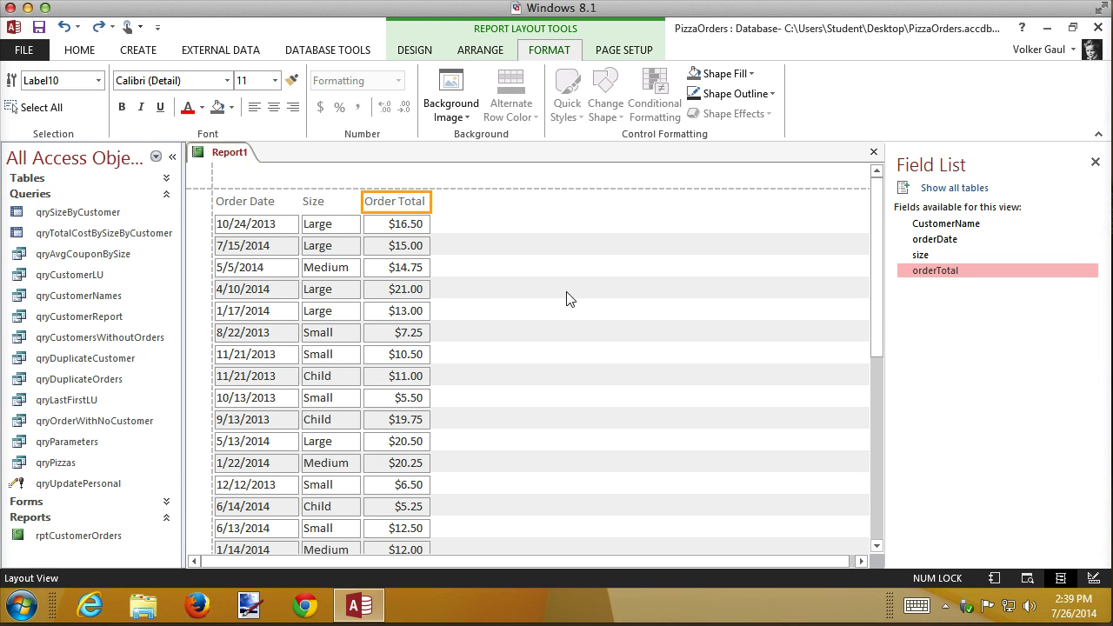
Move the Order Total heading and its values together to about 3.3 inches from the report's left edge
left_click(412, 228)
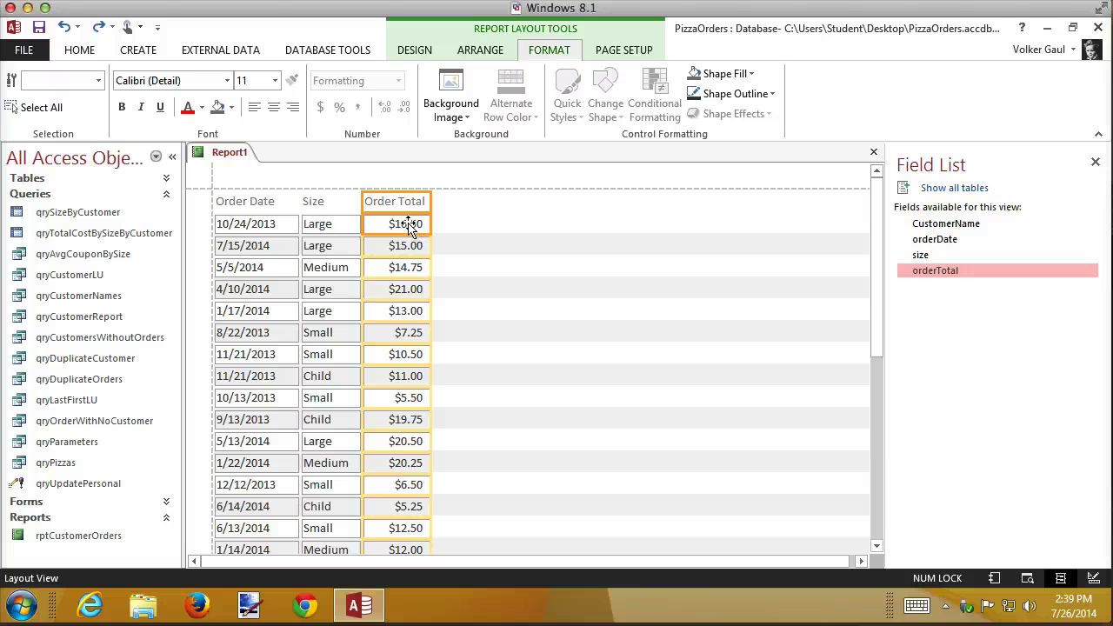
left_click_drag(408, 224, 496, 223)
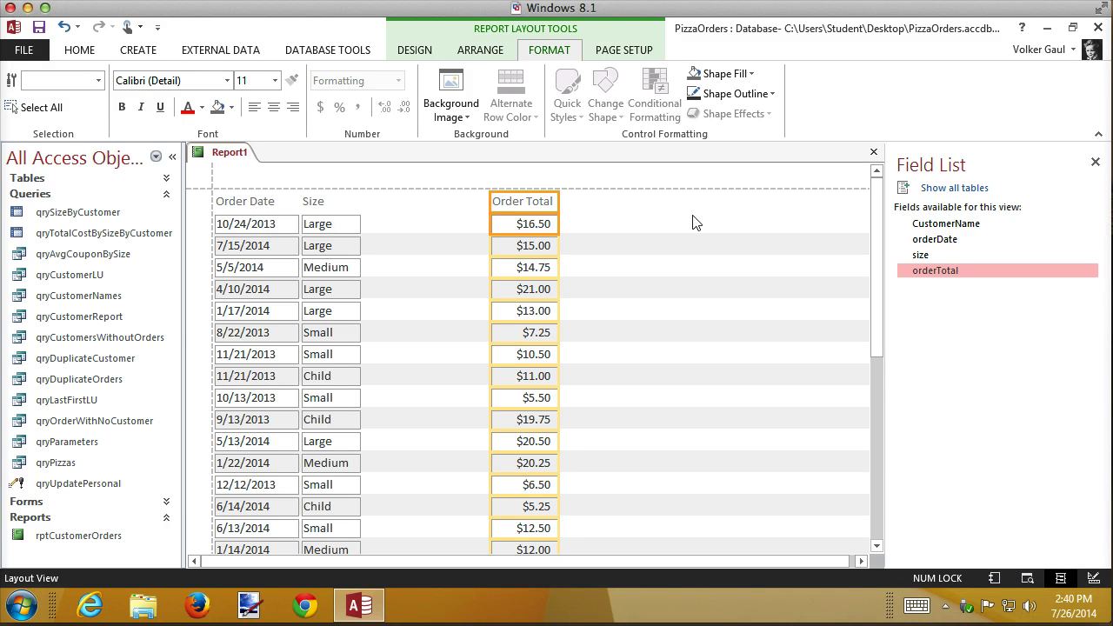
Show the report in Design View and space all its controls equally in the horizontal direction
left_click(425, 52)
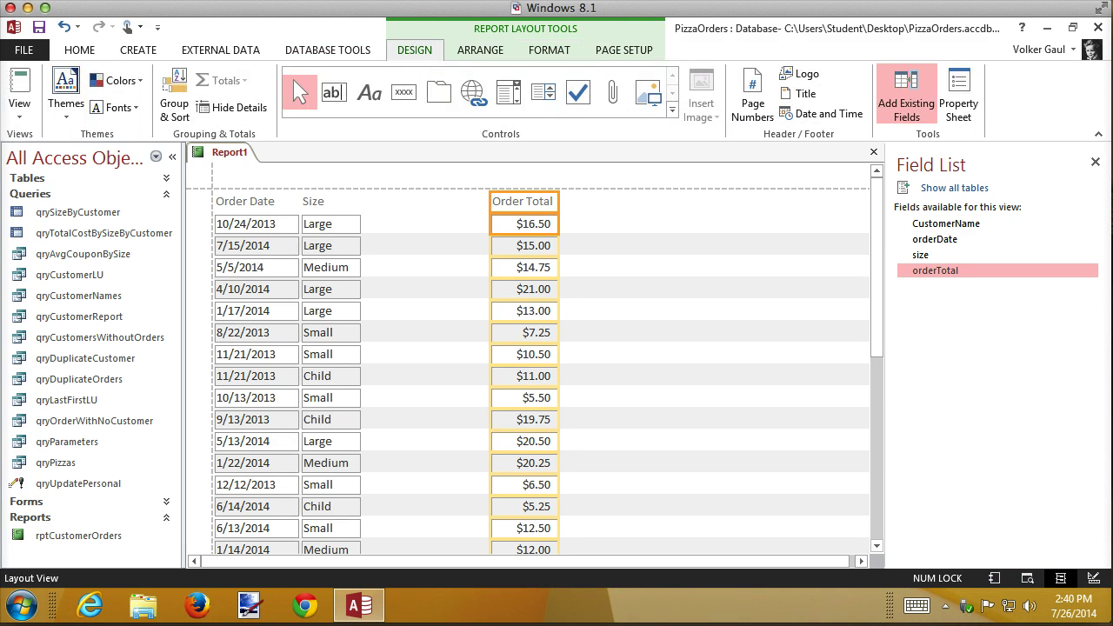
left_click(1093, 578)
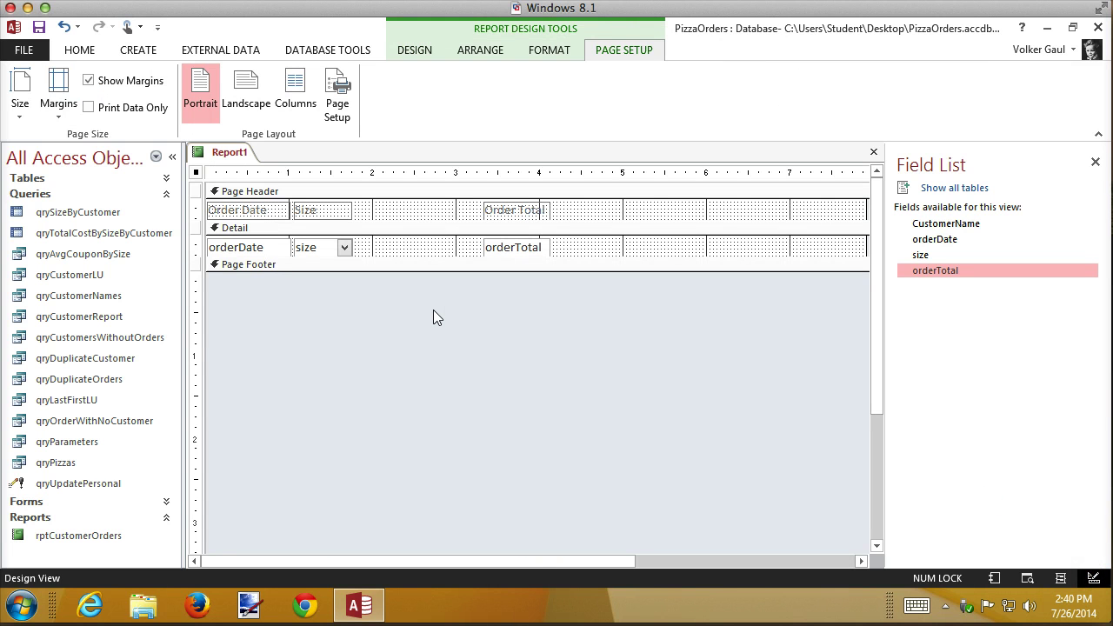
key("ctrl+a")
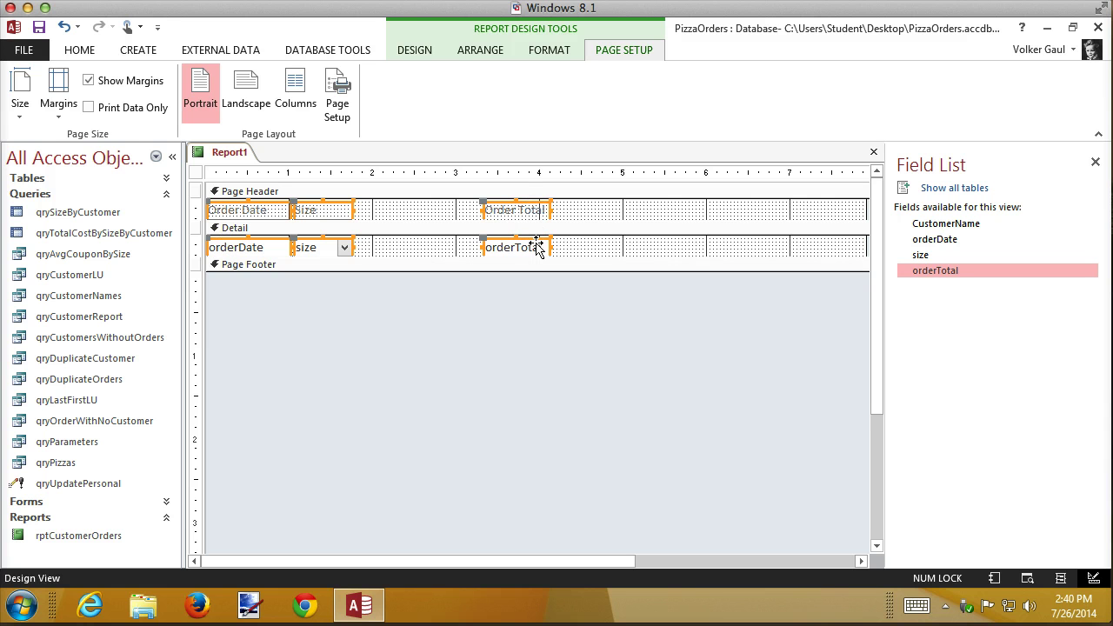
left_click(483, 50)
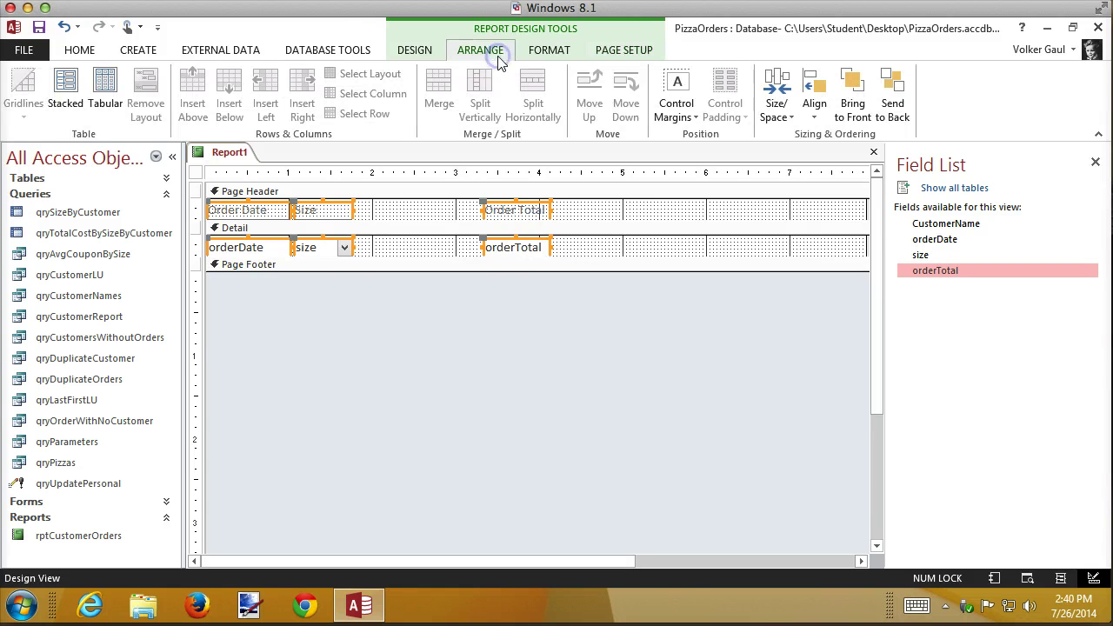
left_click(777, 95)
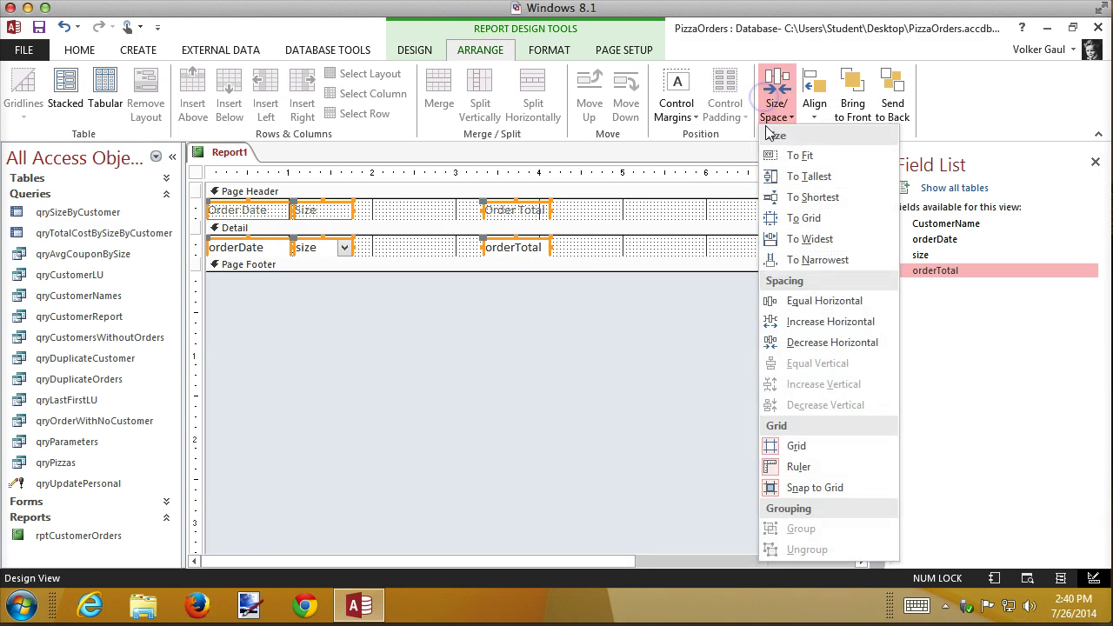
left_click(811, 300)
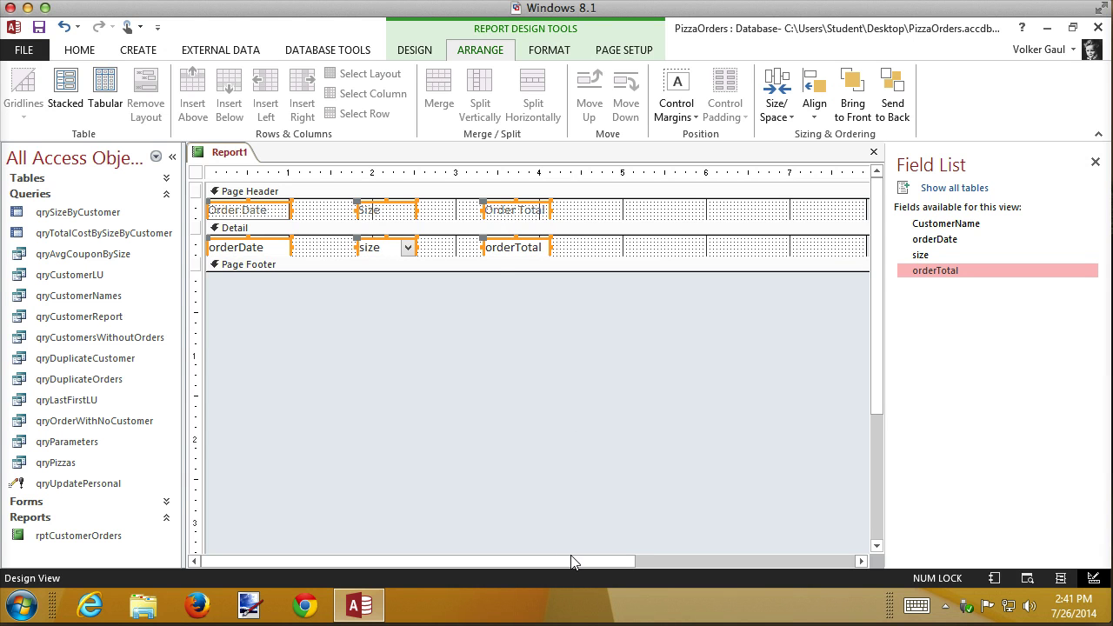
Reduce the report's width to about 4.3 inches, just past the Order Total column
left_click_drag(574, 560, 703, 562)
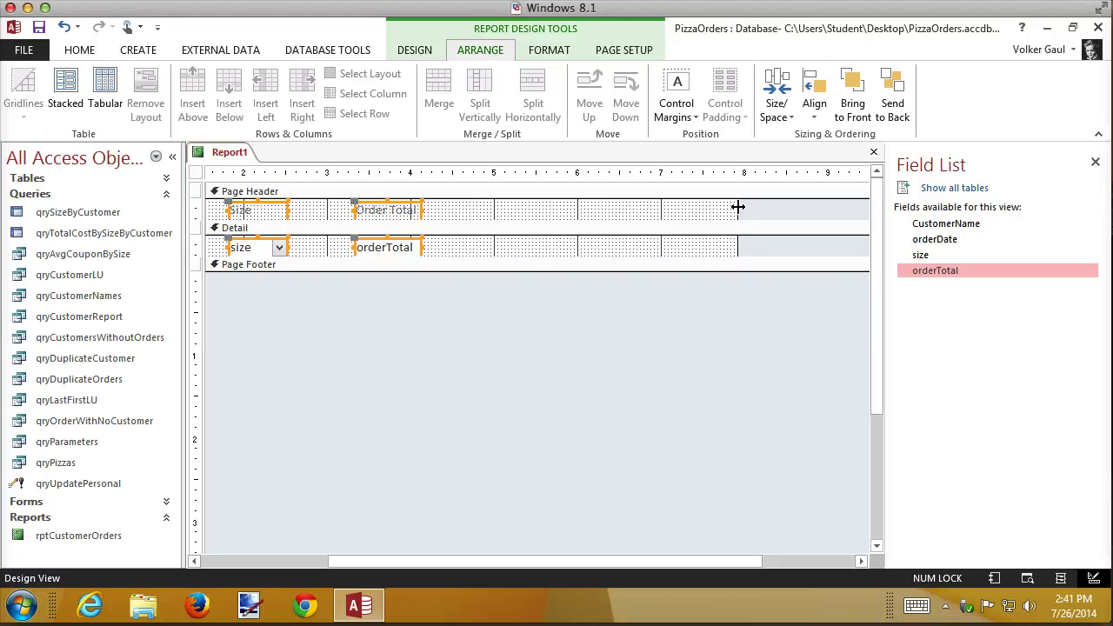
left_click_drag(737, 207, 437, 212)
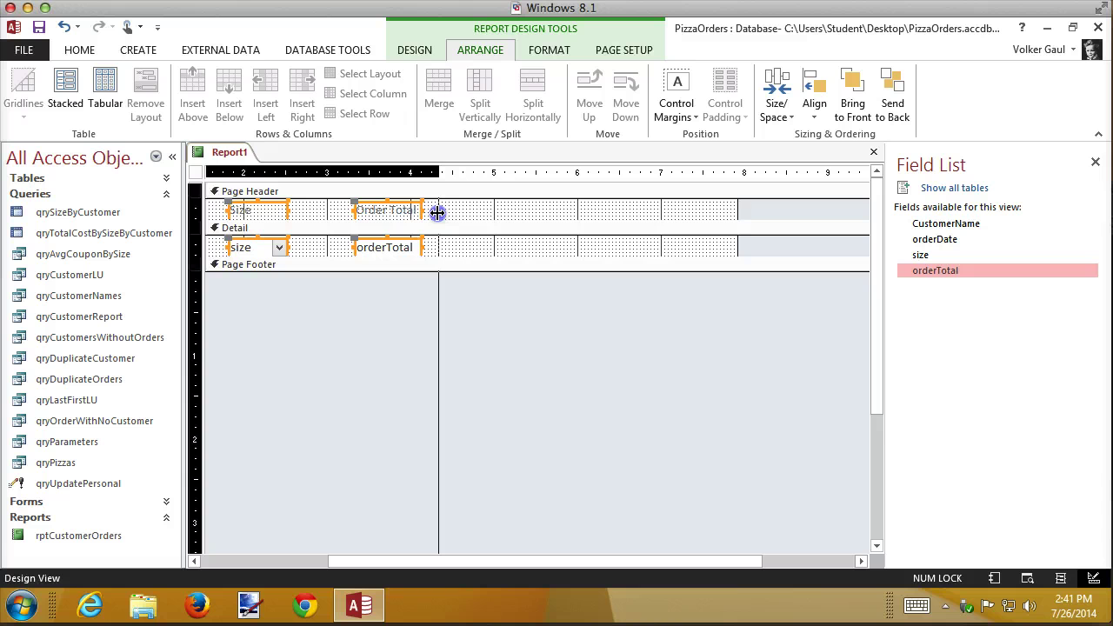
left_click_drag(437, 213, 438, 212)
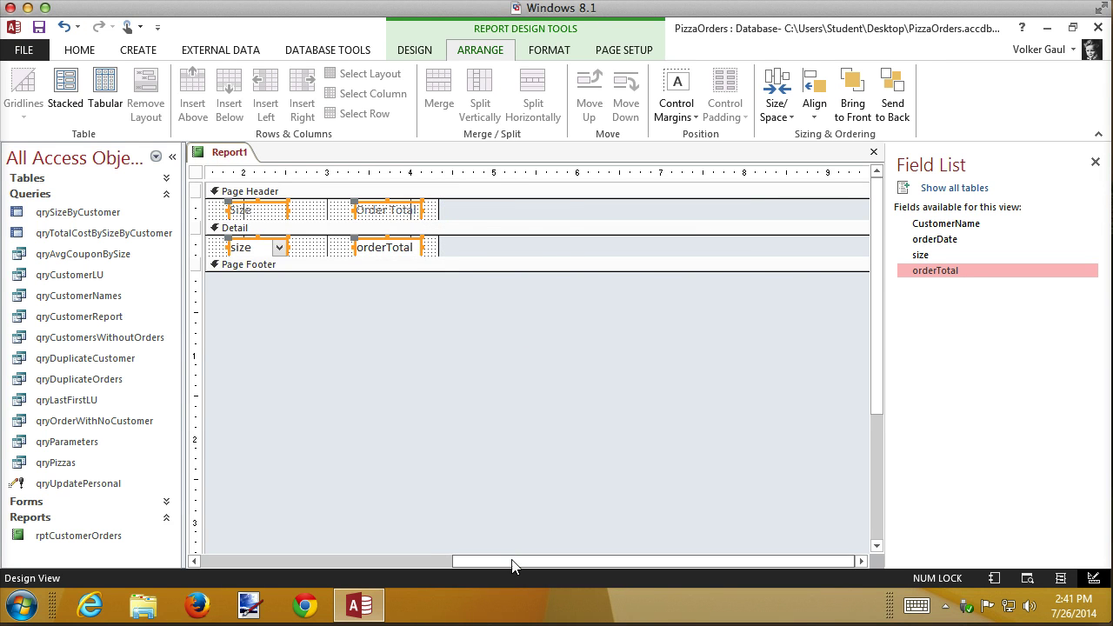
left_click(252, 560)
left_click(163, 544)
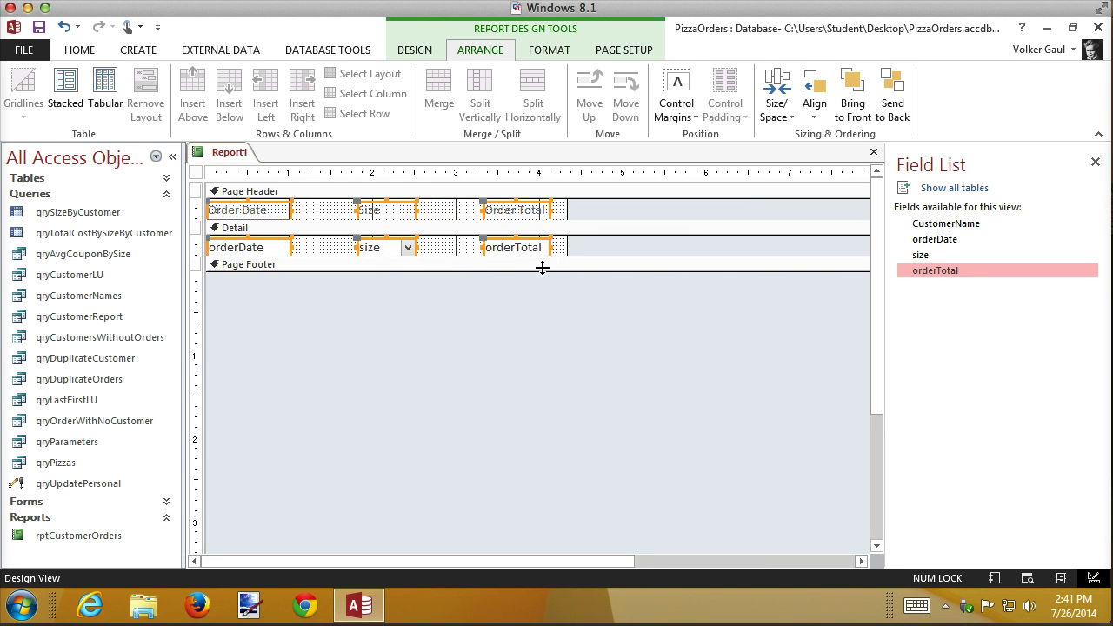
Check the report in Report View and in Print Preview, and show it in Layout View
left_click(994, 576)
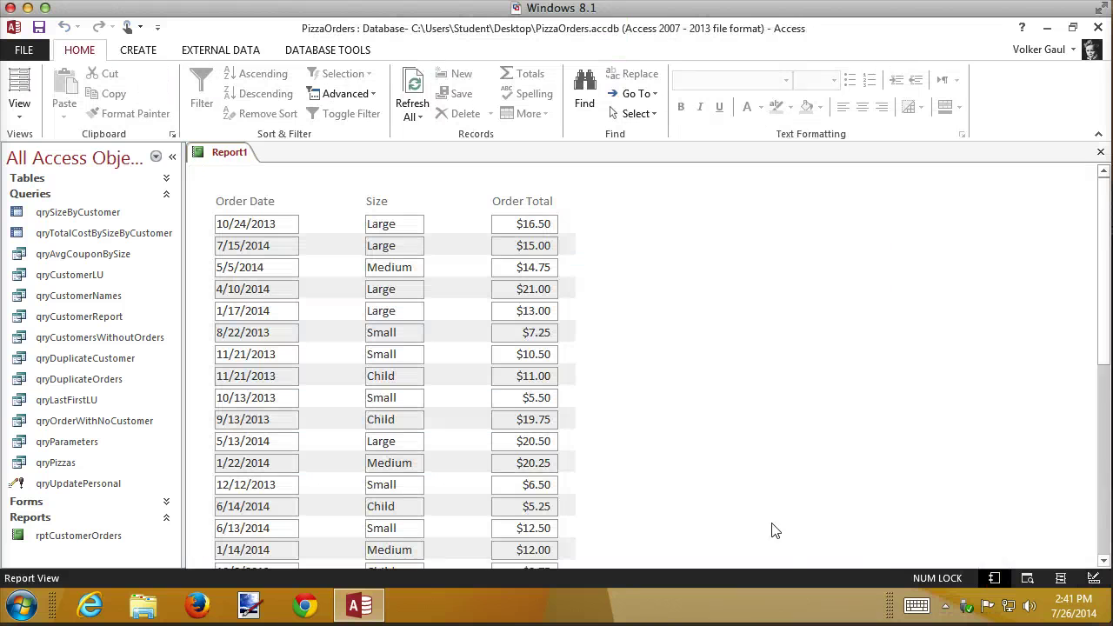
left_click(1027, 578)
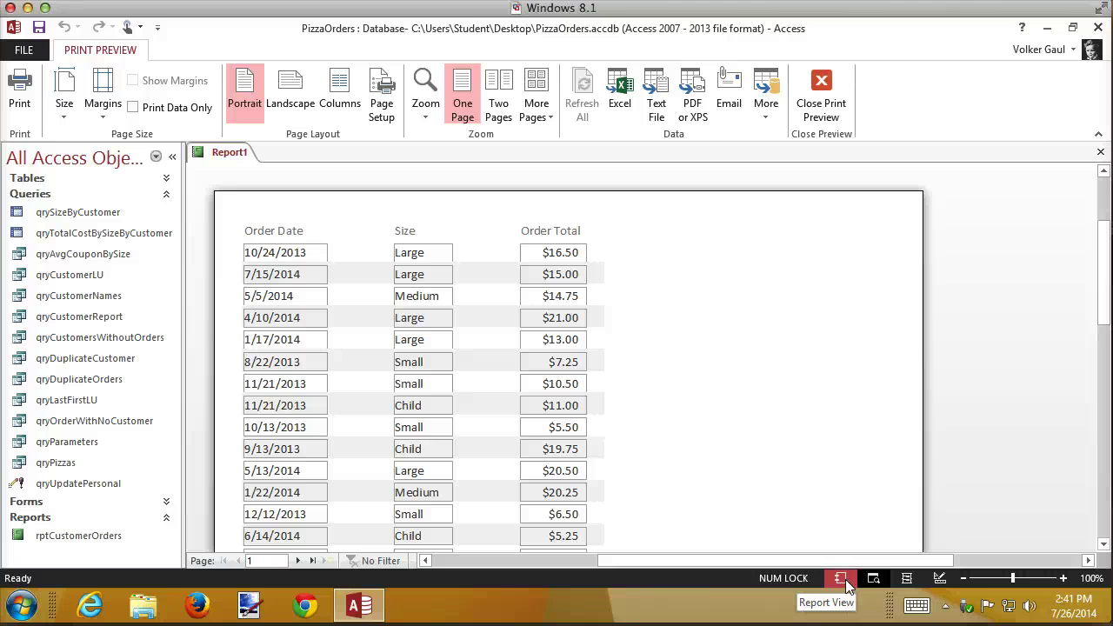
left_click(907, 579)
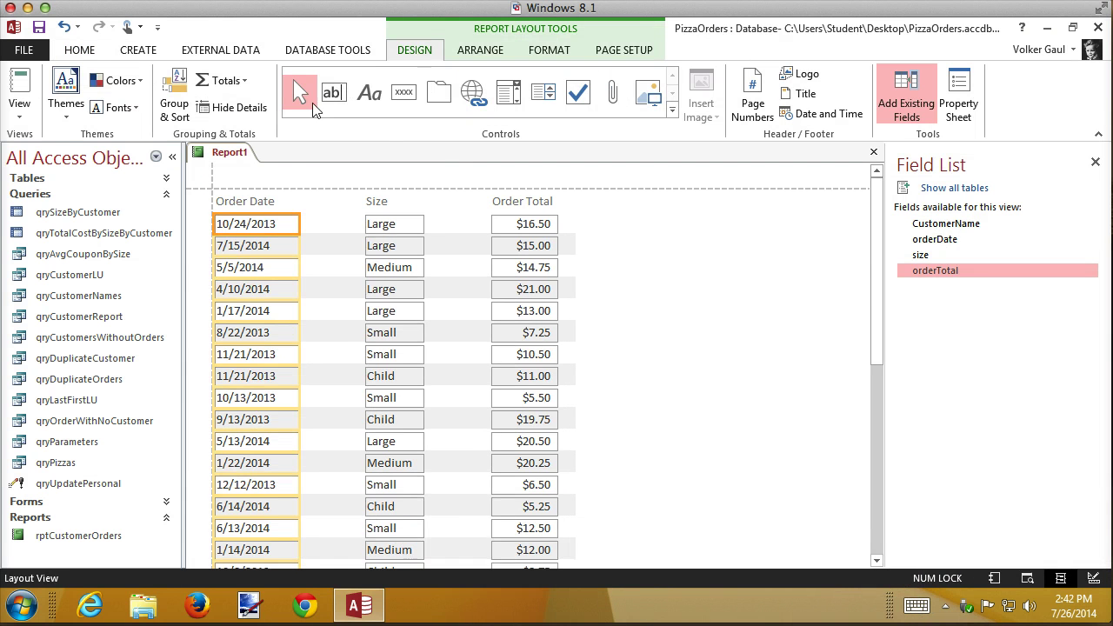
Group the report on CustomerName with A on top, and keep the whole group together on one page
left_click(175, 87)
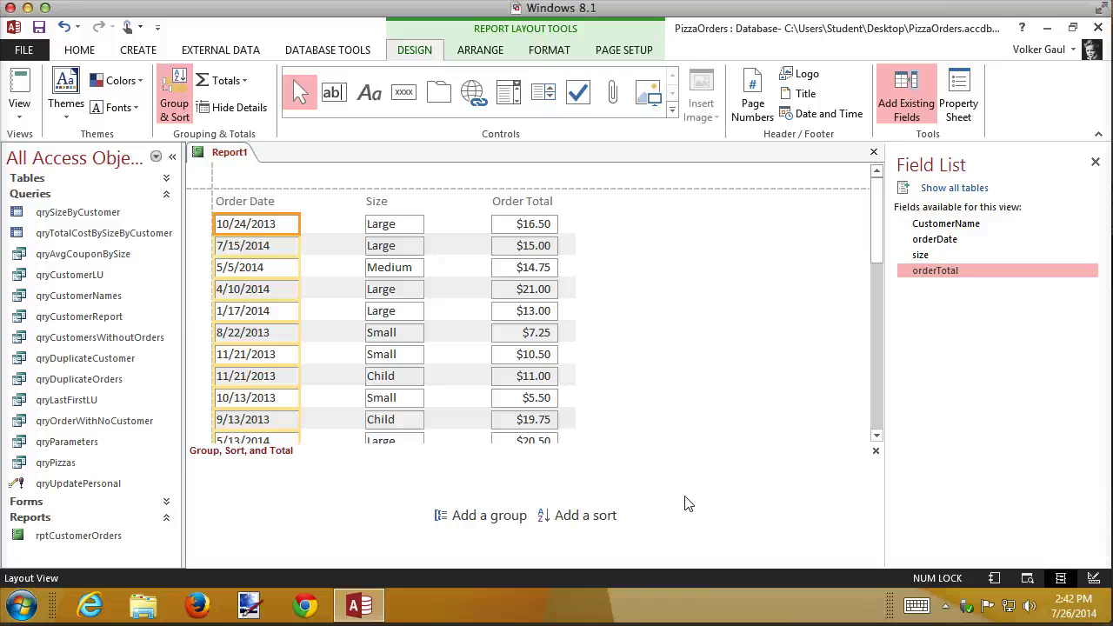
left_click(507, 520)
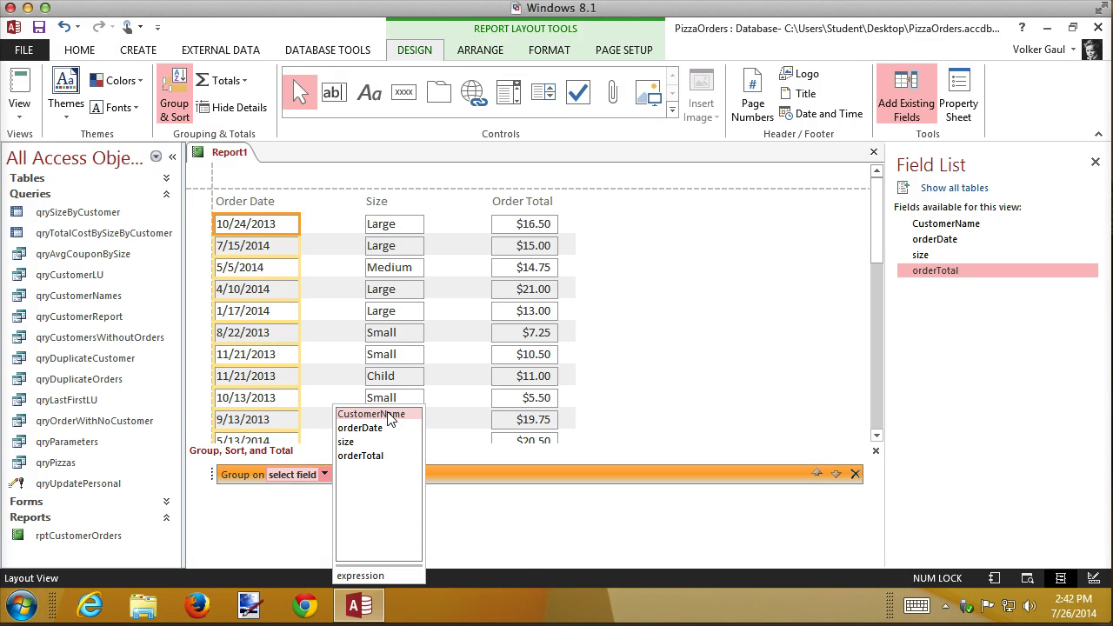
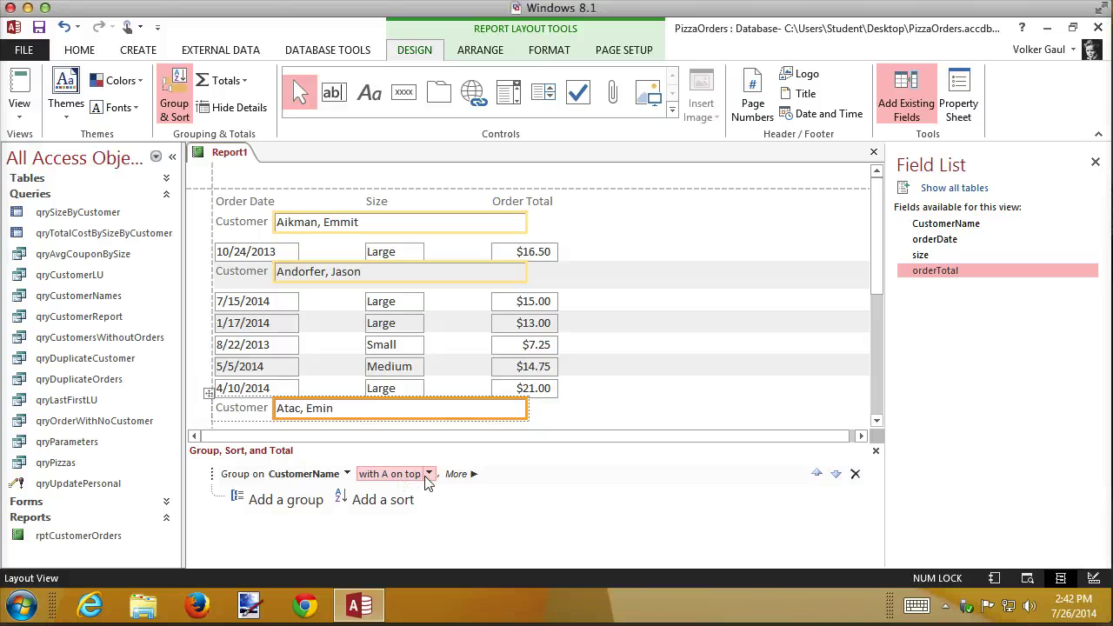
left_click(469, 477)
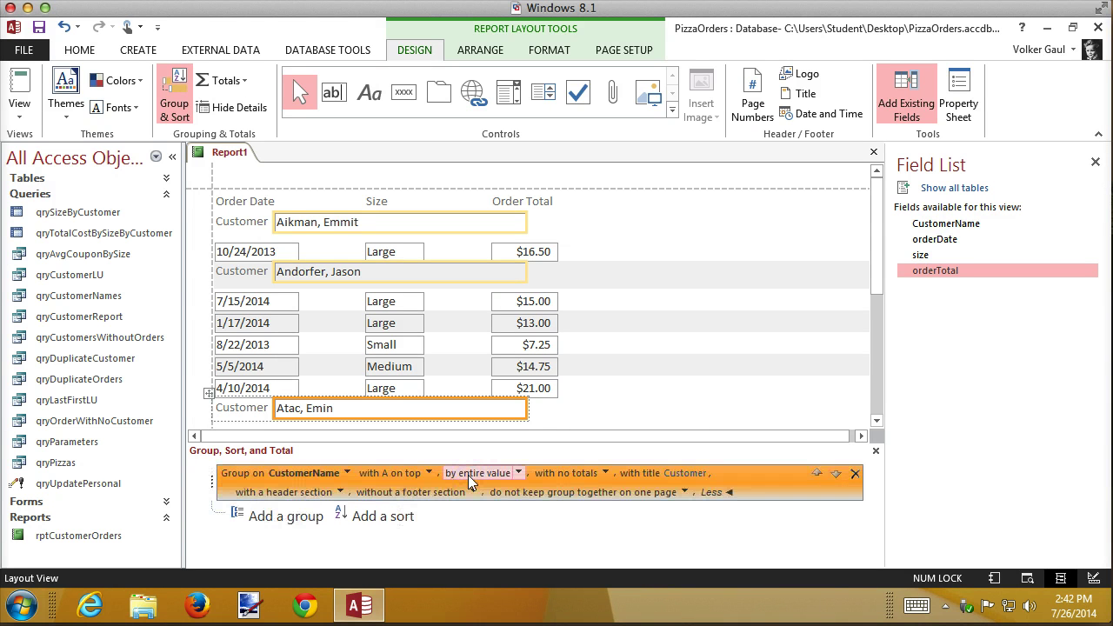
left_click(685, 493)
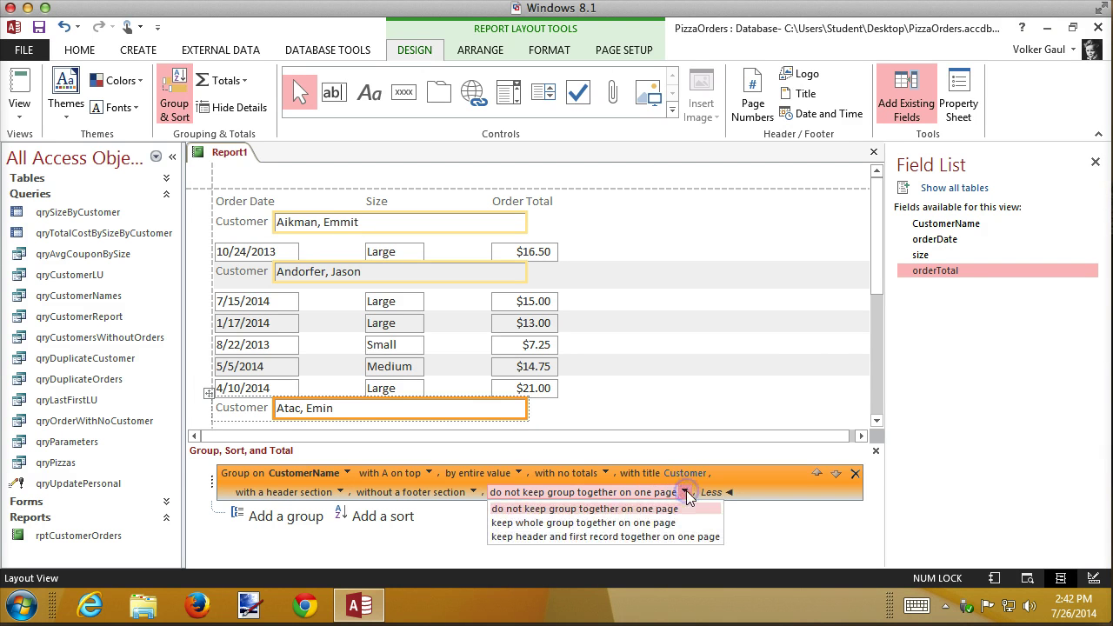
left_click(619, 525)
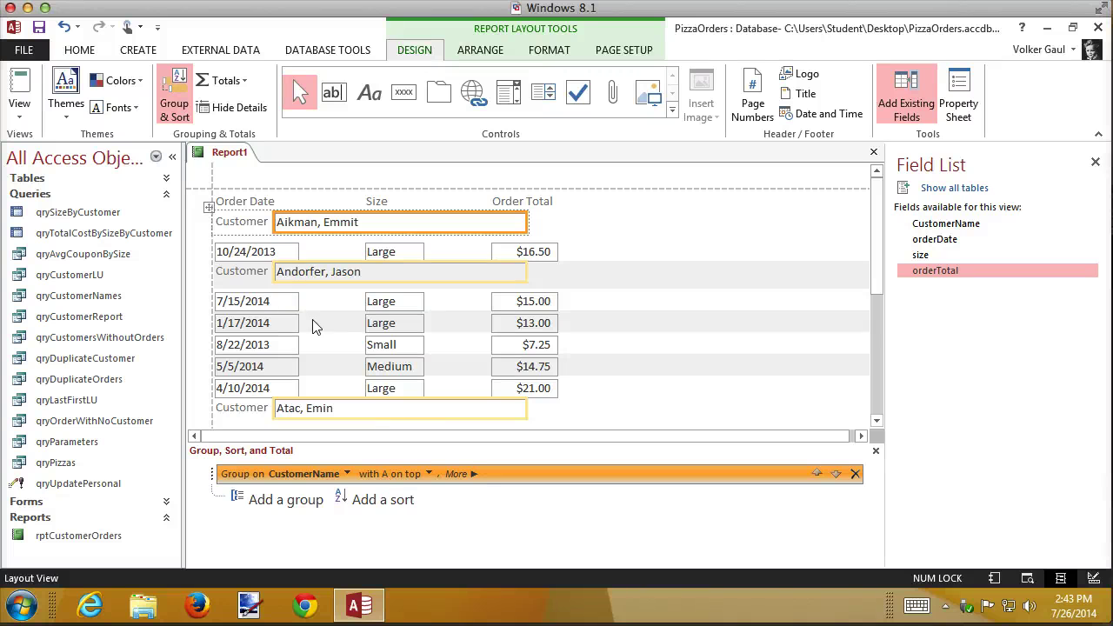
Set the Alternate Back Color of the customer group header section to No Color
left_click(194, 273)
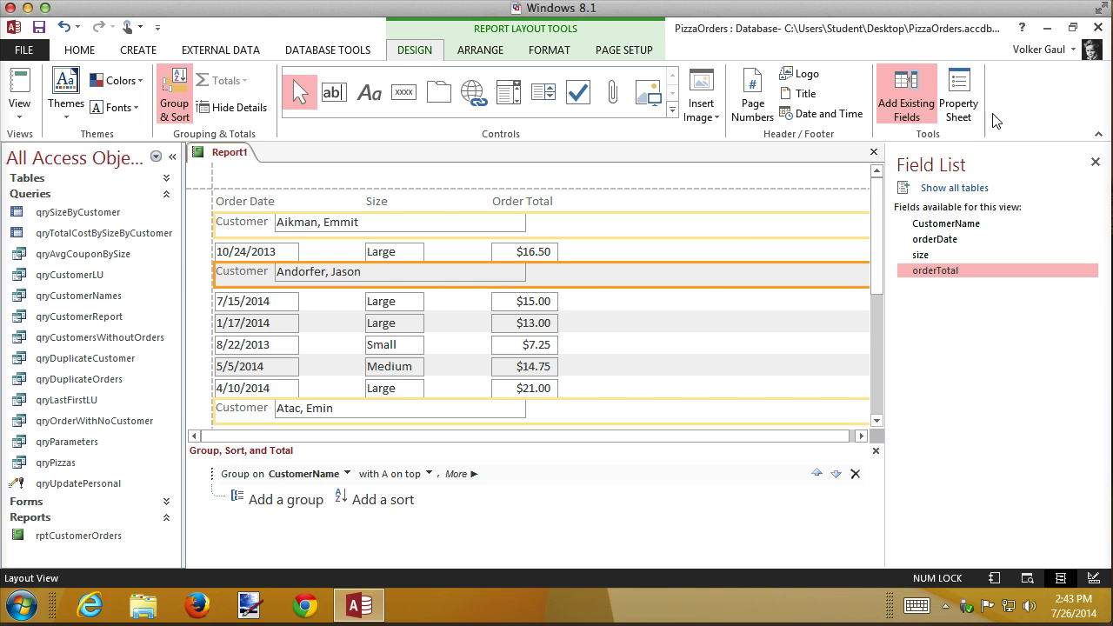
left_click(959, 98)
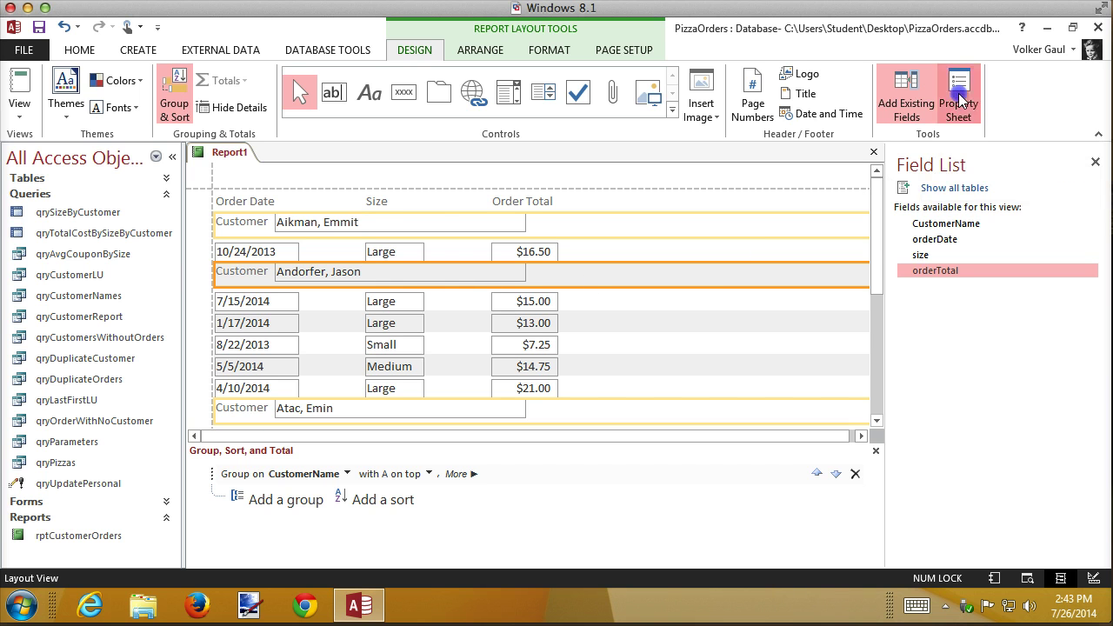
left_click(914, 230)
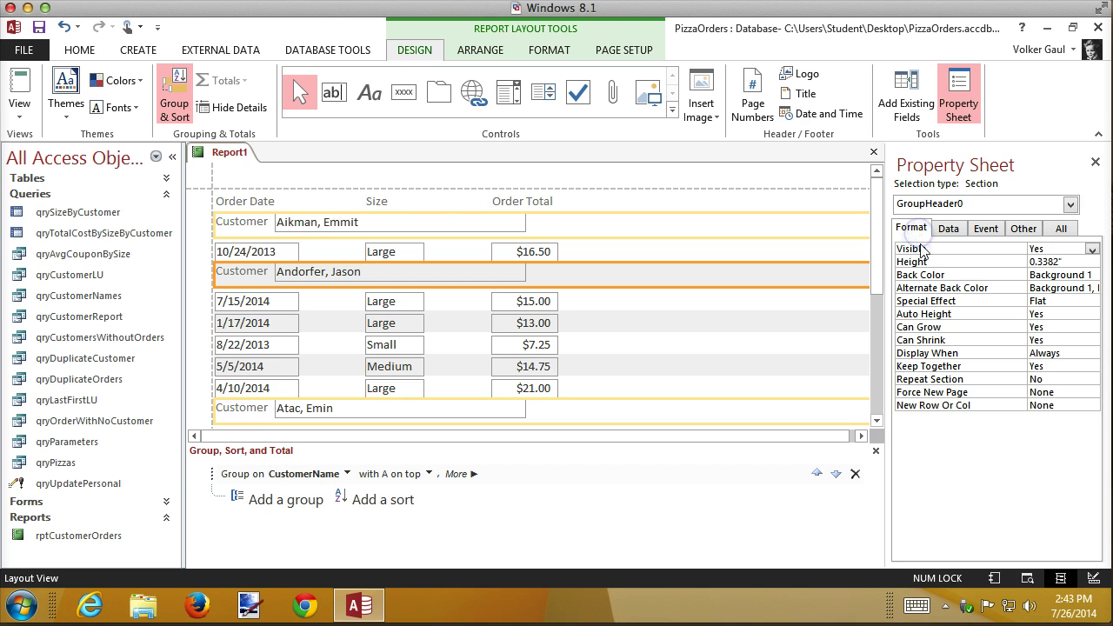
left_click(1078, 287)
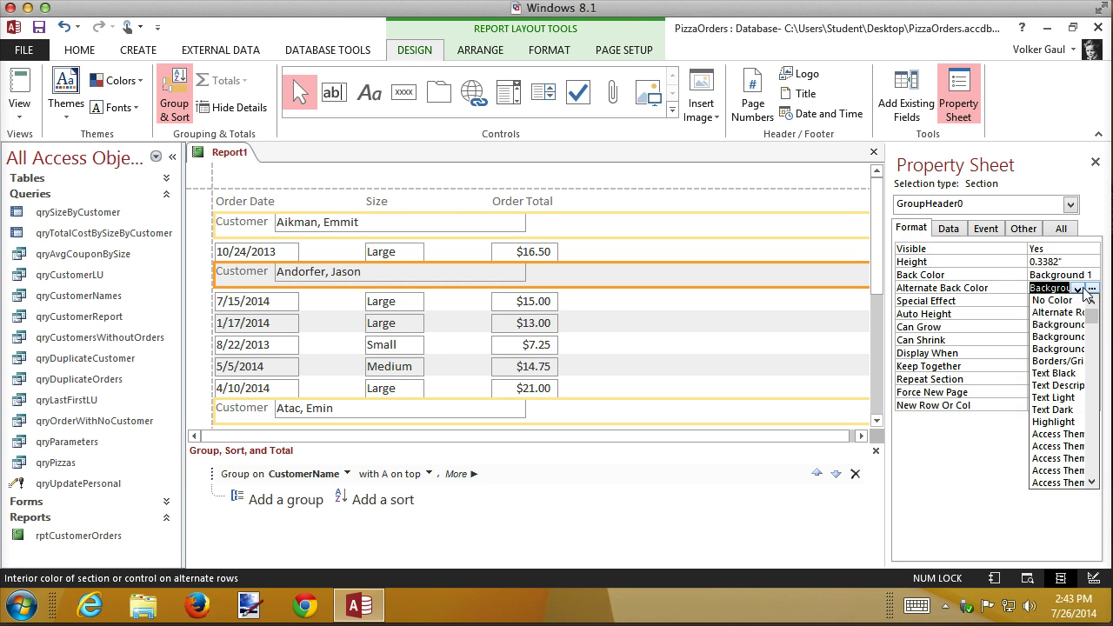
left_click(1053, 301)
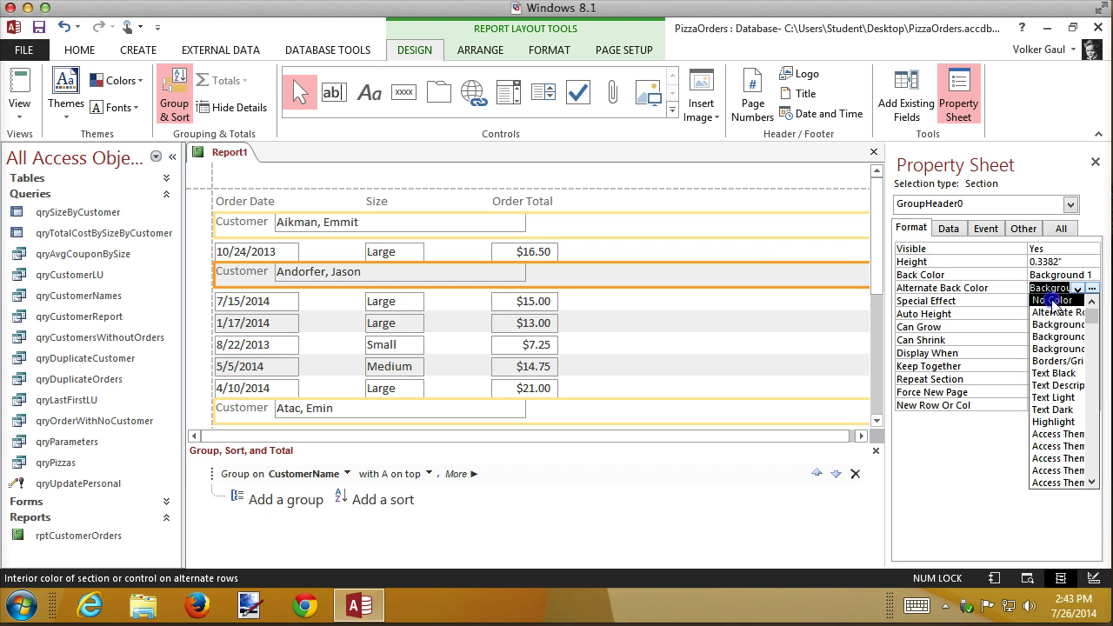
Set the Detail section's Alternate Back Color to No Color and check the report in Print Preview
left_click(216, 324)
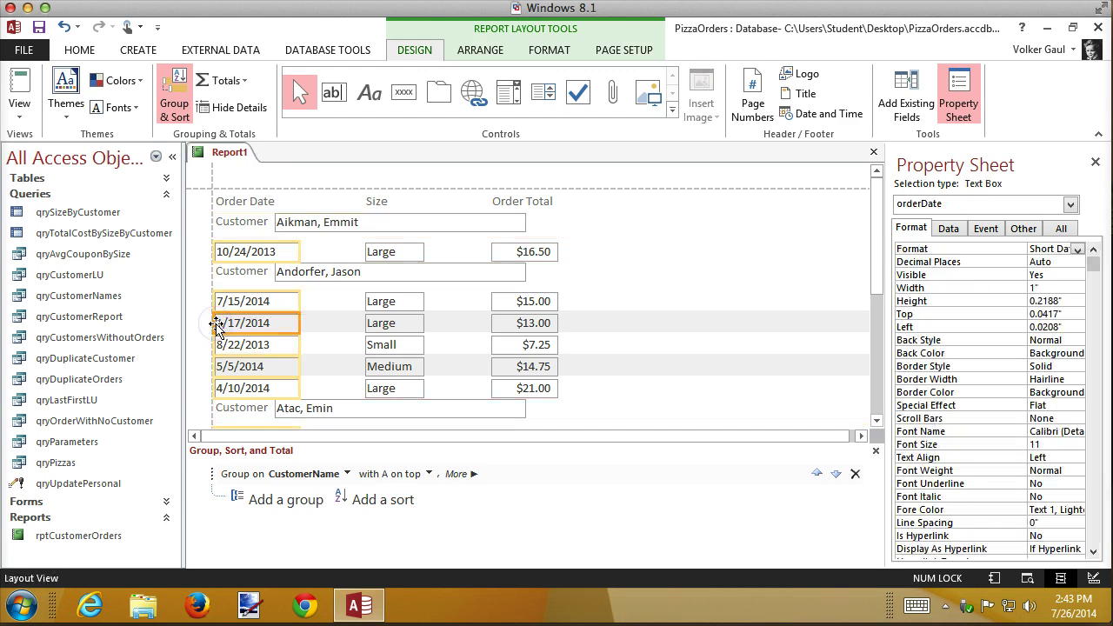
left_click(209, 329)
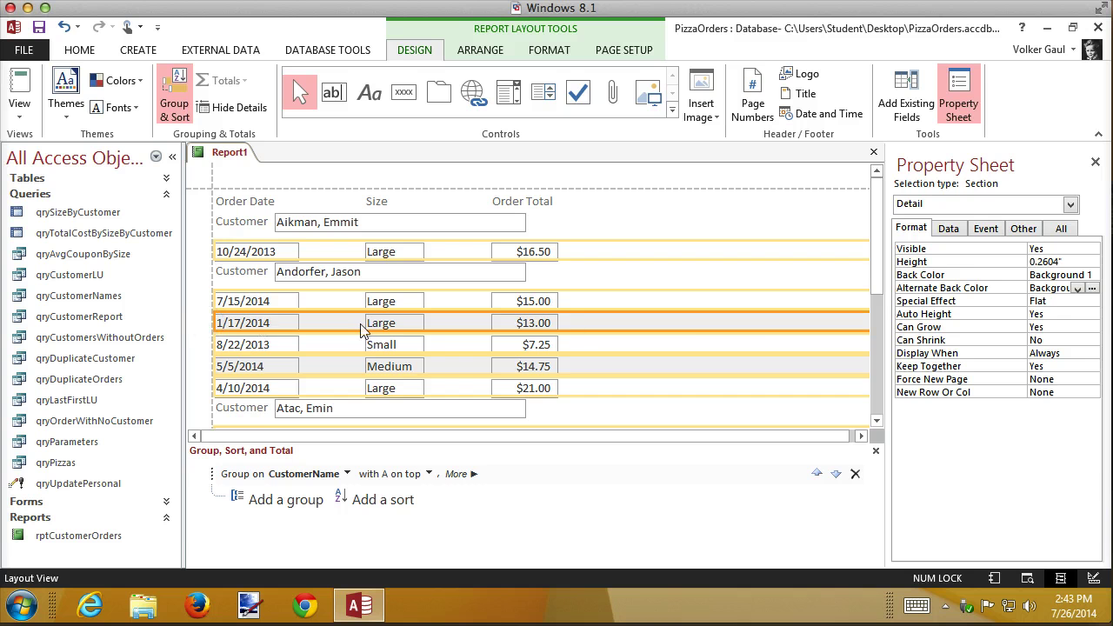
left_click(1077, 288)
left_click(1063, 301)
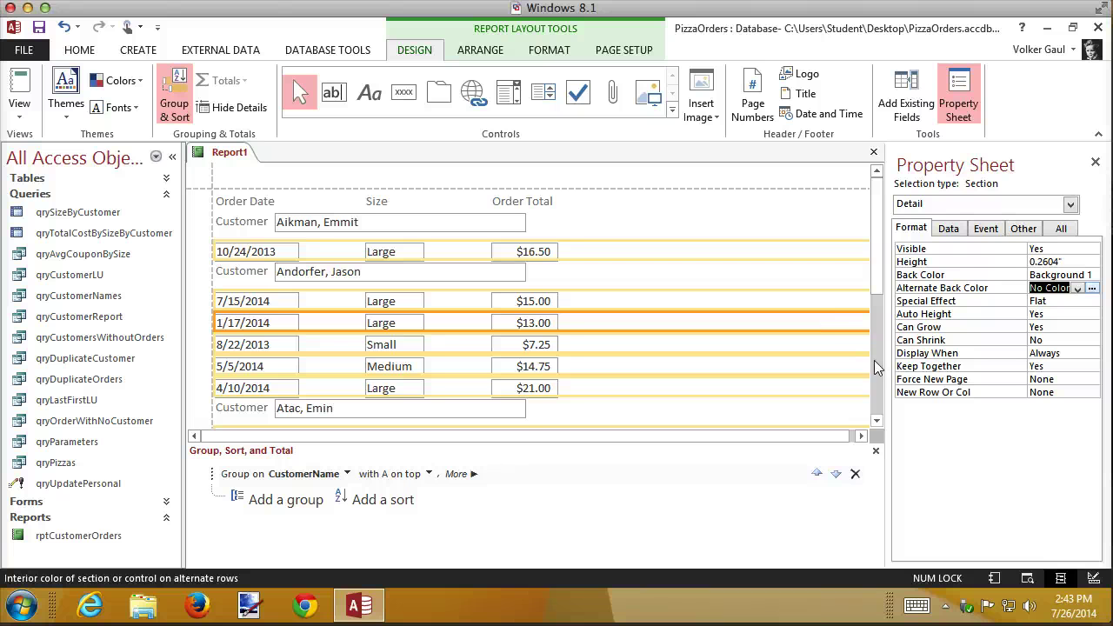
left_click(1026, 581)
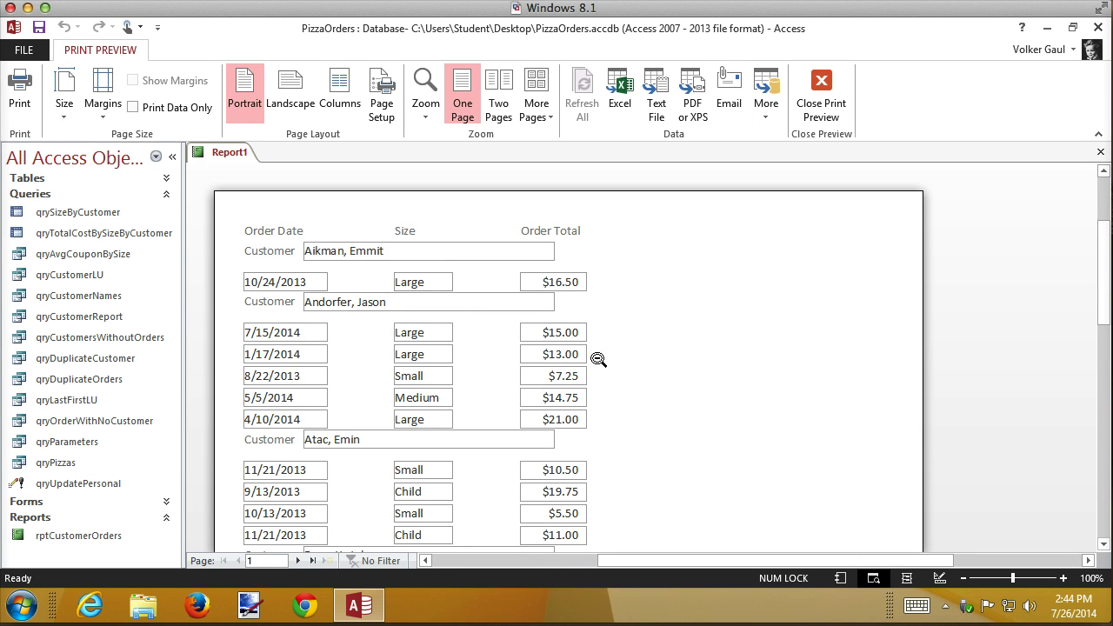
left_click(812, 96)
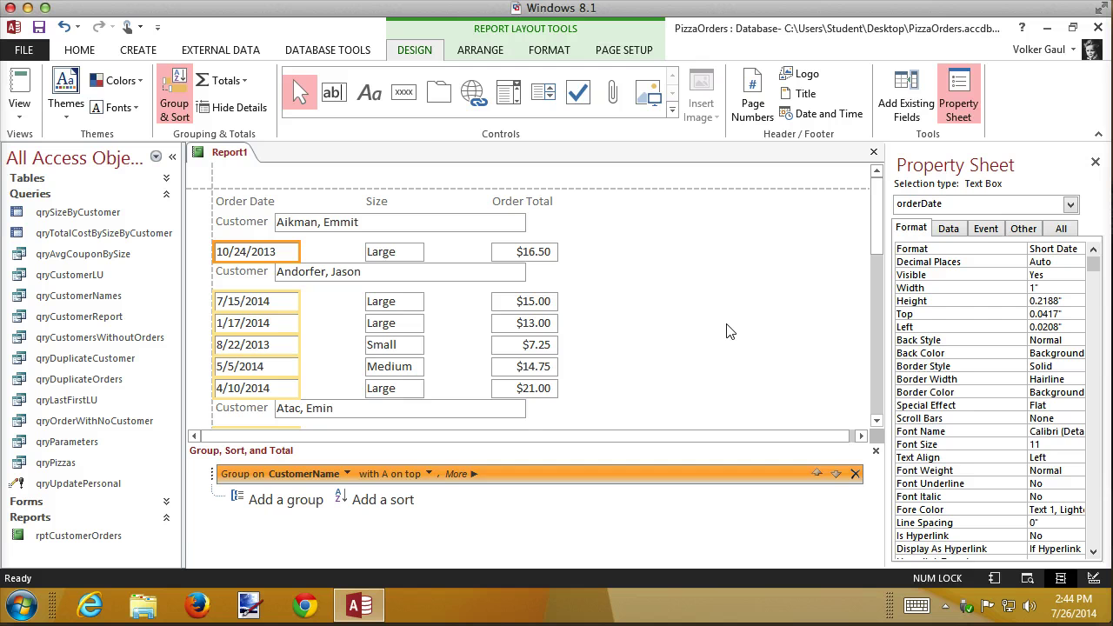
Select all controls in the report and set their Border Style to Transparent
left_click(729, 332)
key("ctrl+a")
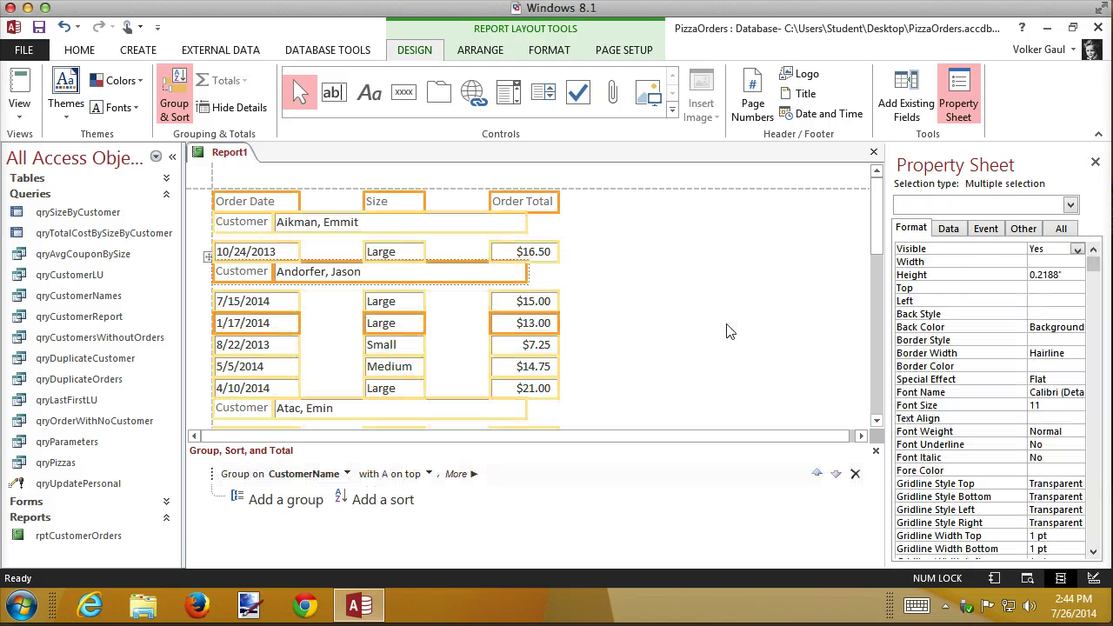
left_click(943, 342)
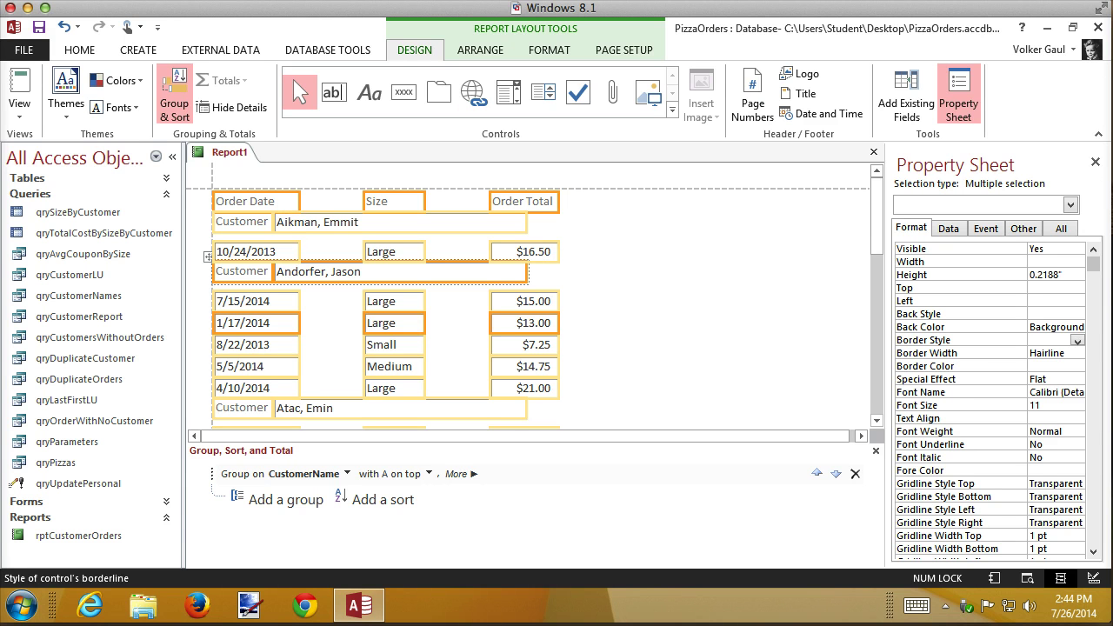
left_click(1077, 341)
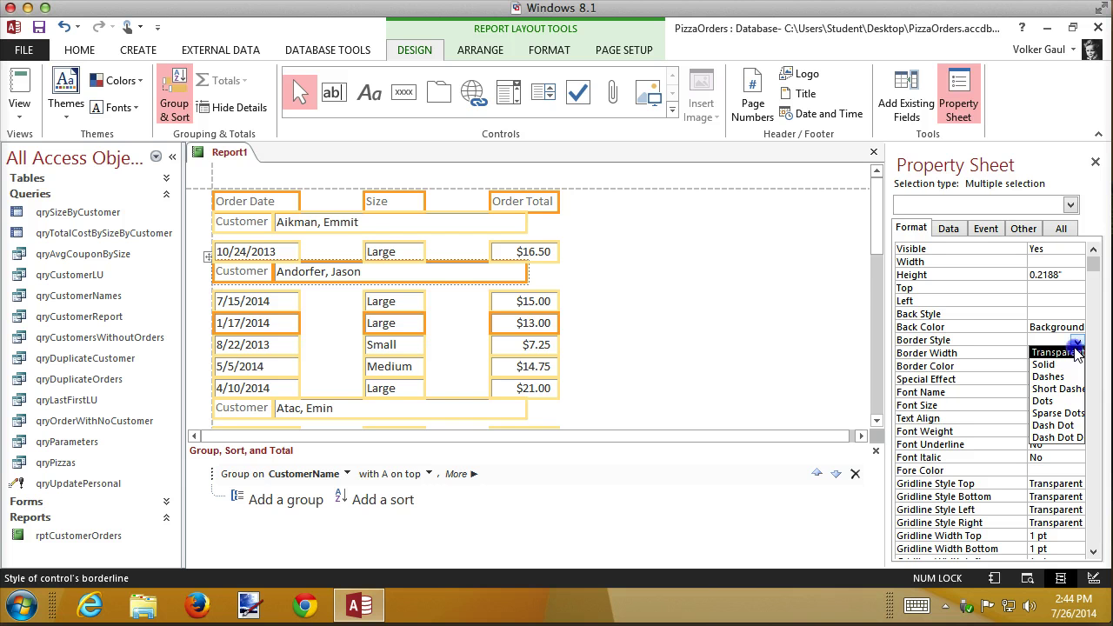
left_click(1076, 352)
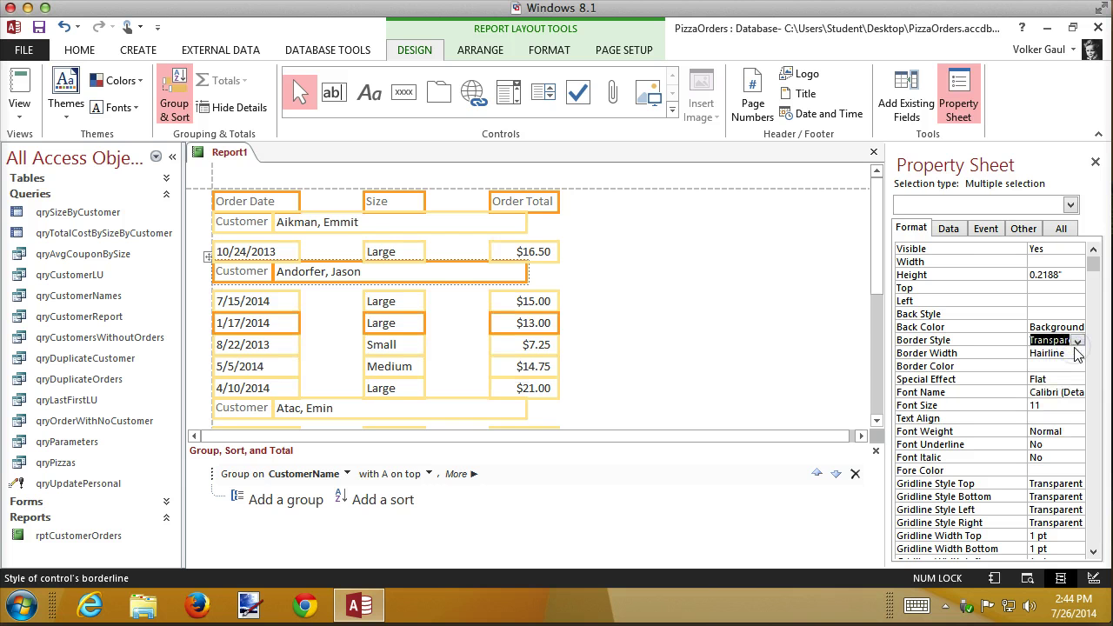
left_click(777, 307)
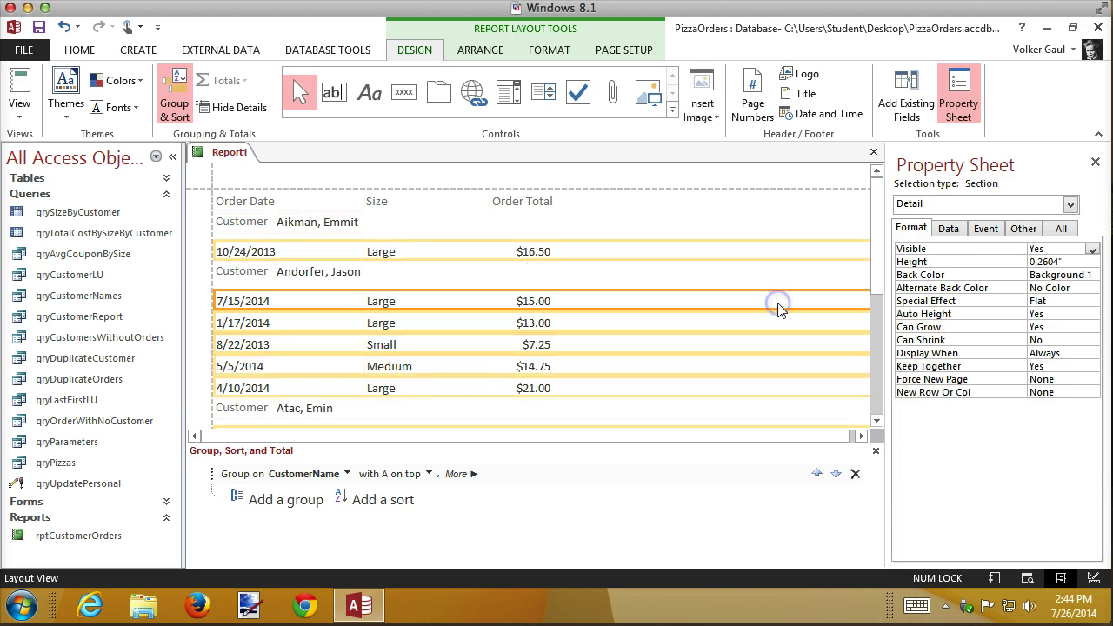
left_click(733, 180)
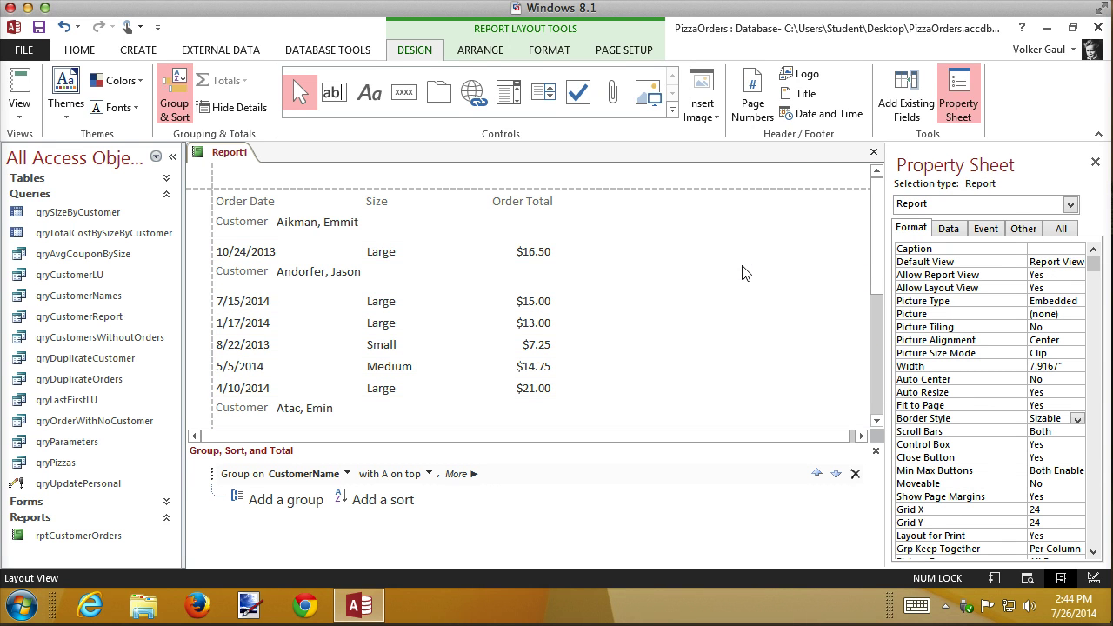
Try to move the order date, size and total values together in Layout View, and undo the move
left_click(264, 257)
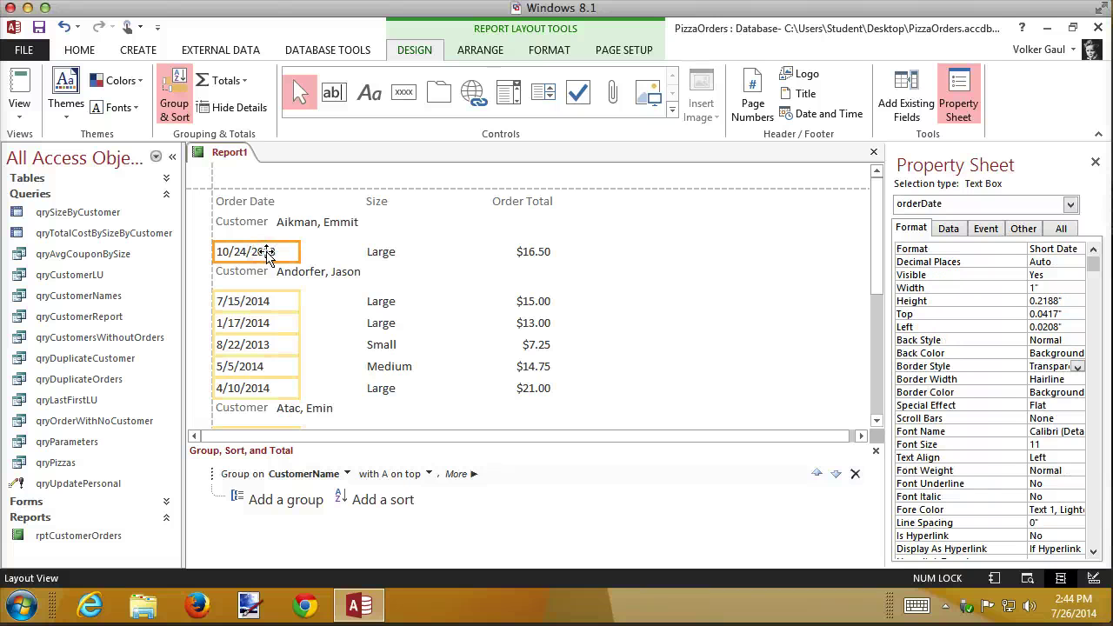
left_click(412, 253, "ctrl")
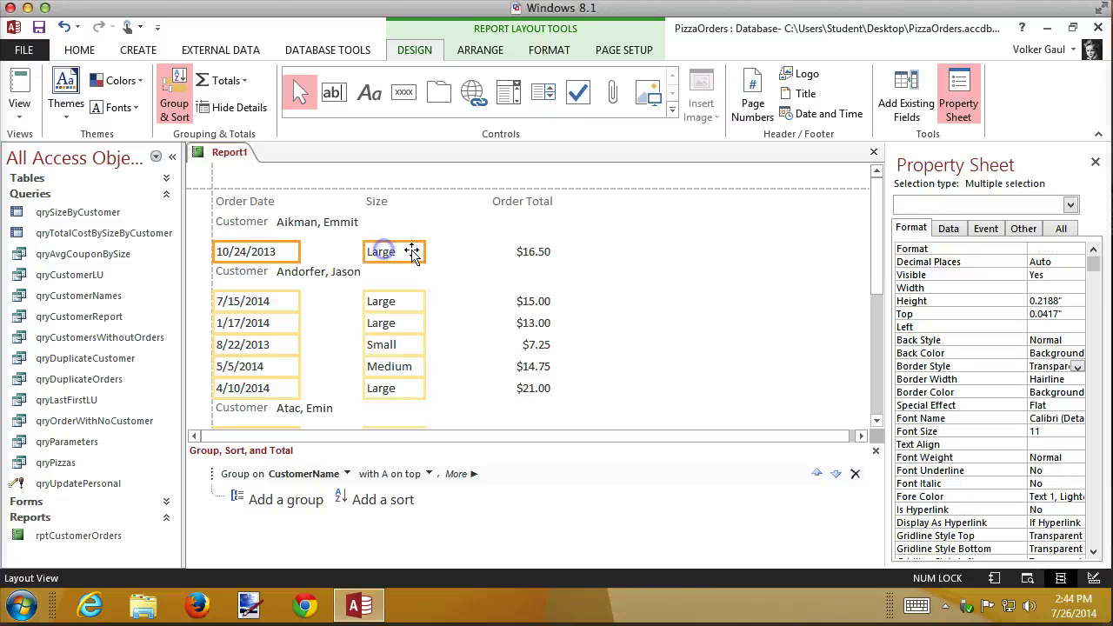
left_click(535, 252, "ctrl")
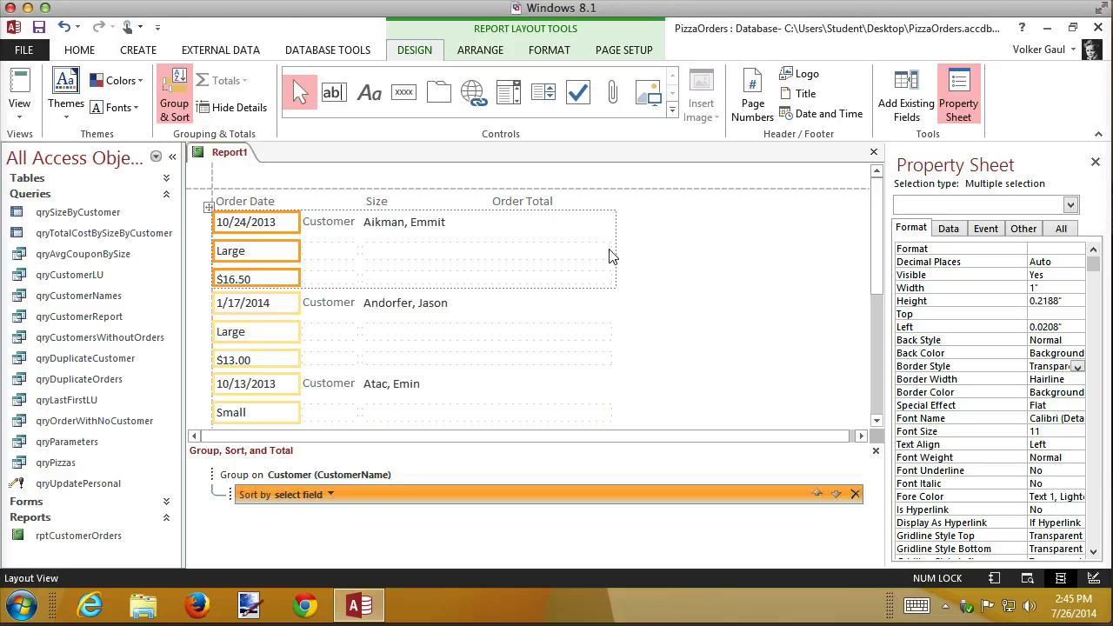
key("ctrl+z")
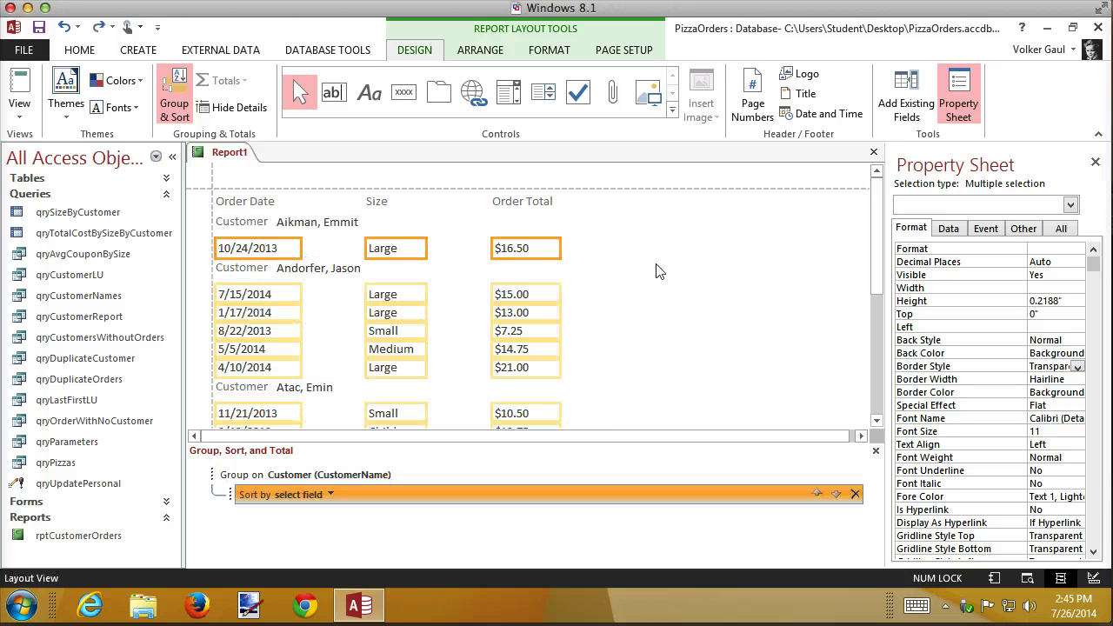
In Design View, make the Page Header slightly taller and shift the date, size and total headings and values about 0.3 inch right
left_click(1092, 580)
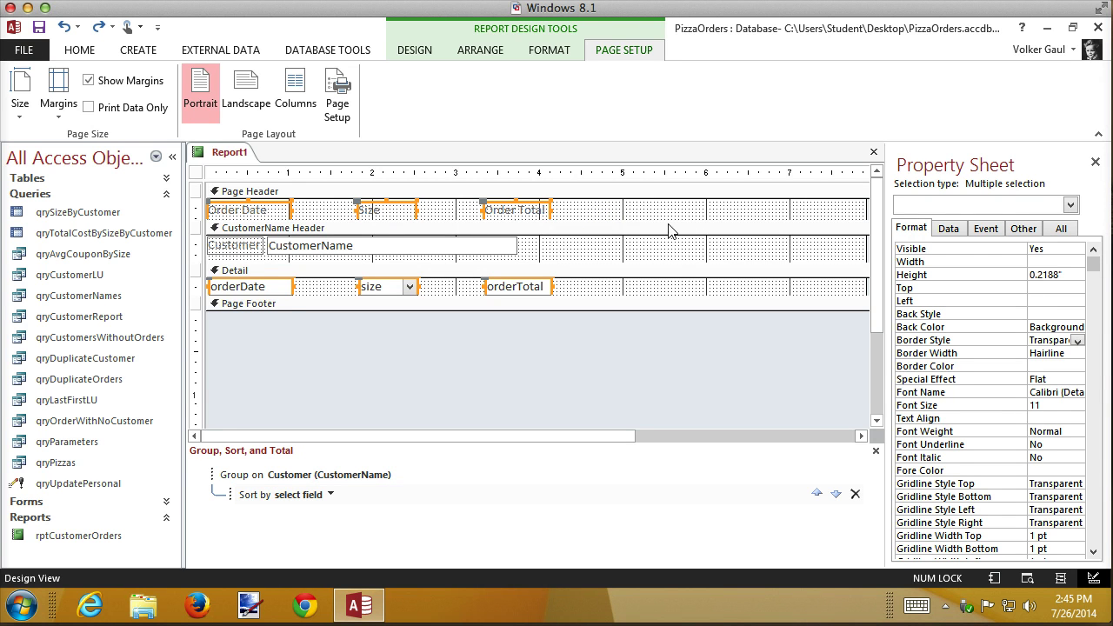
left_click_drag(666, 219, 668, 233)
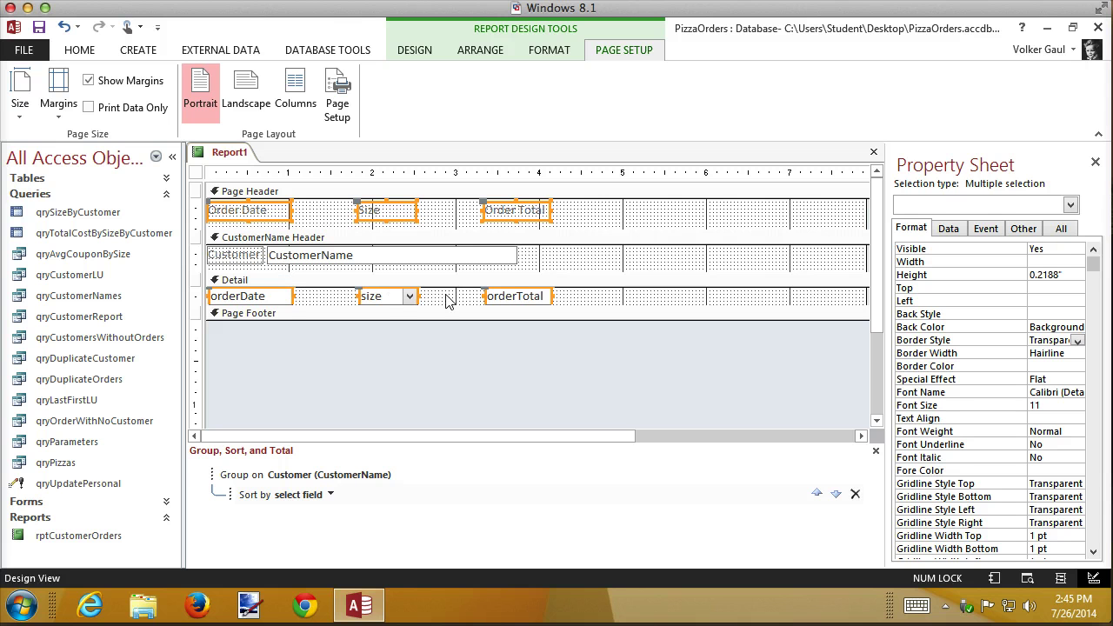
key("Right")
key("Right")
key("Right")
key("Right")
key("Right")
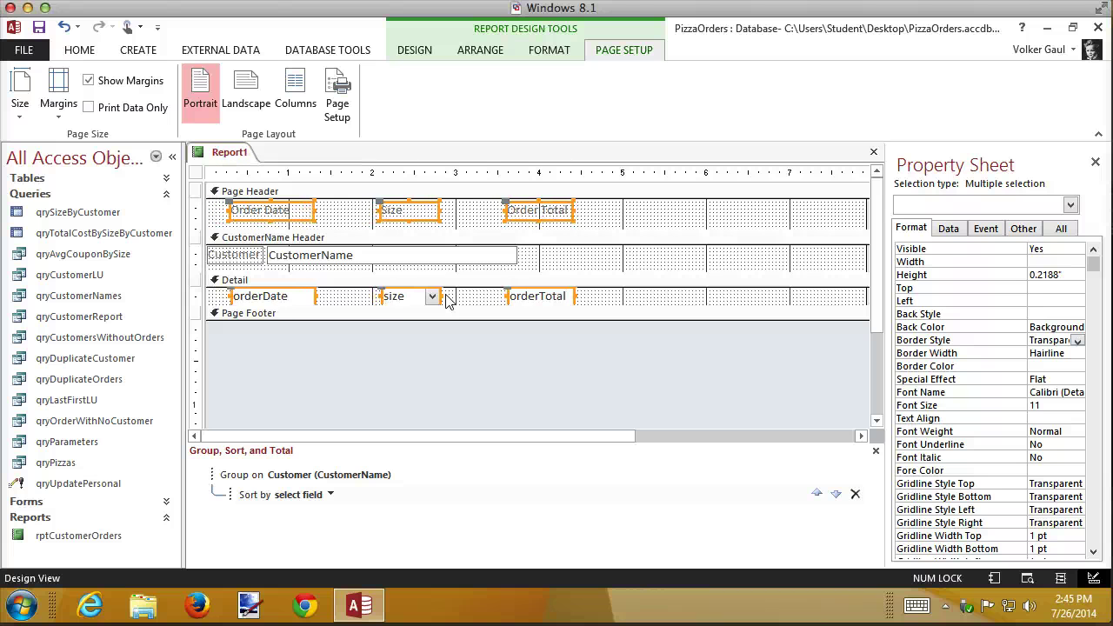
Delete the Customer label from the CustomerName Header and select the remaining CustomerName text box
left_click(240, 256)
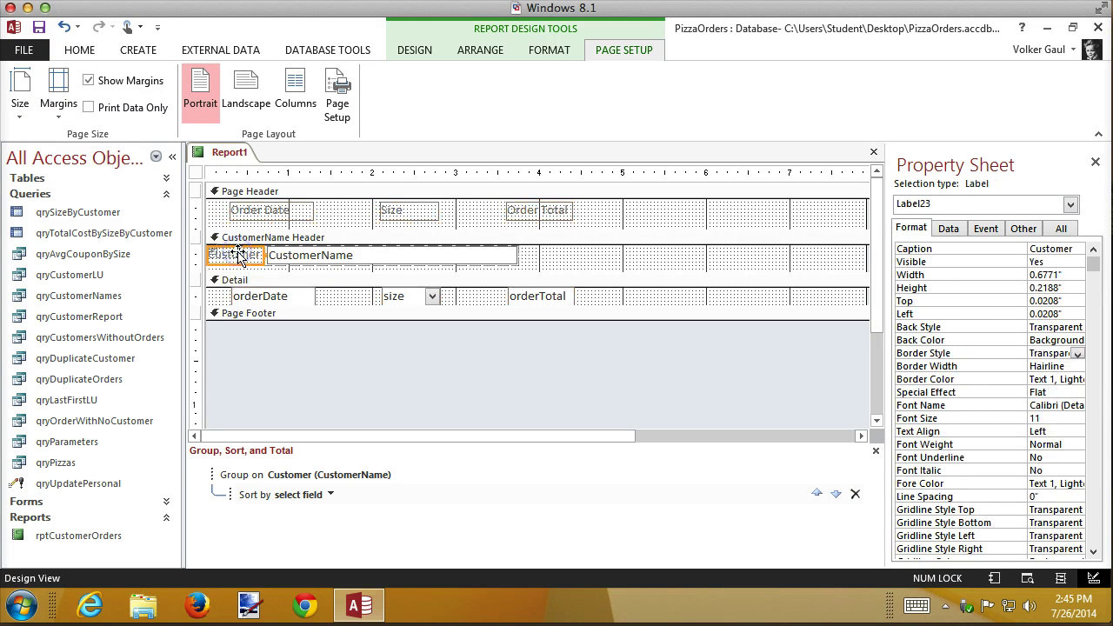
key("Delete")
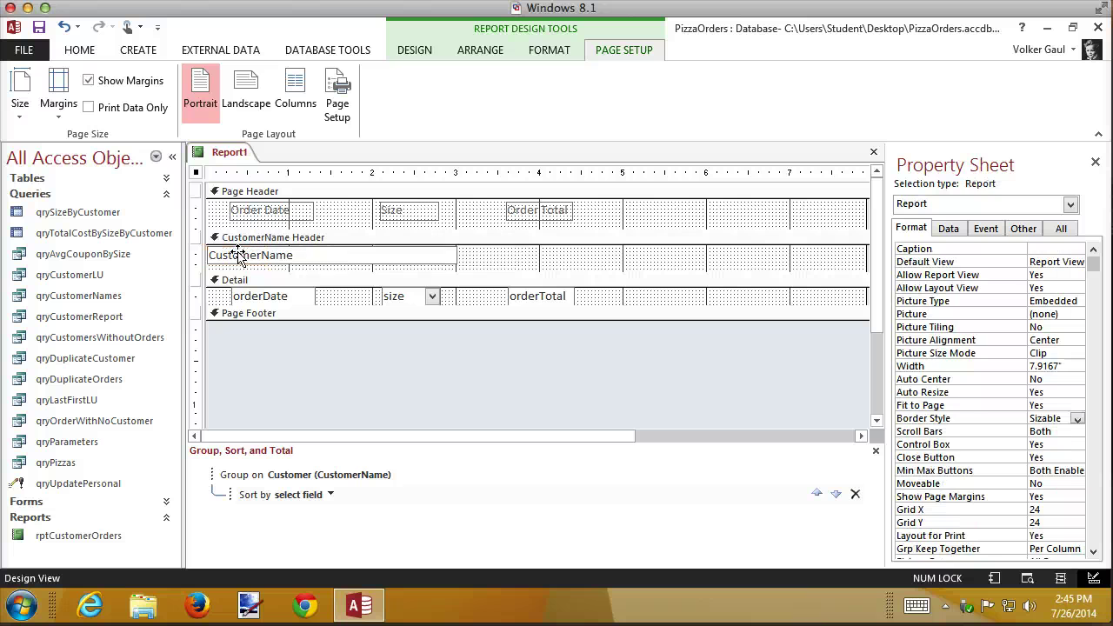
left_click(240, 254)
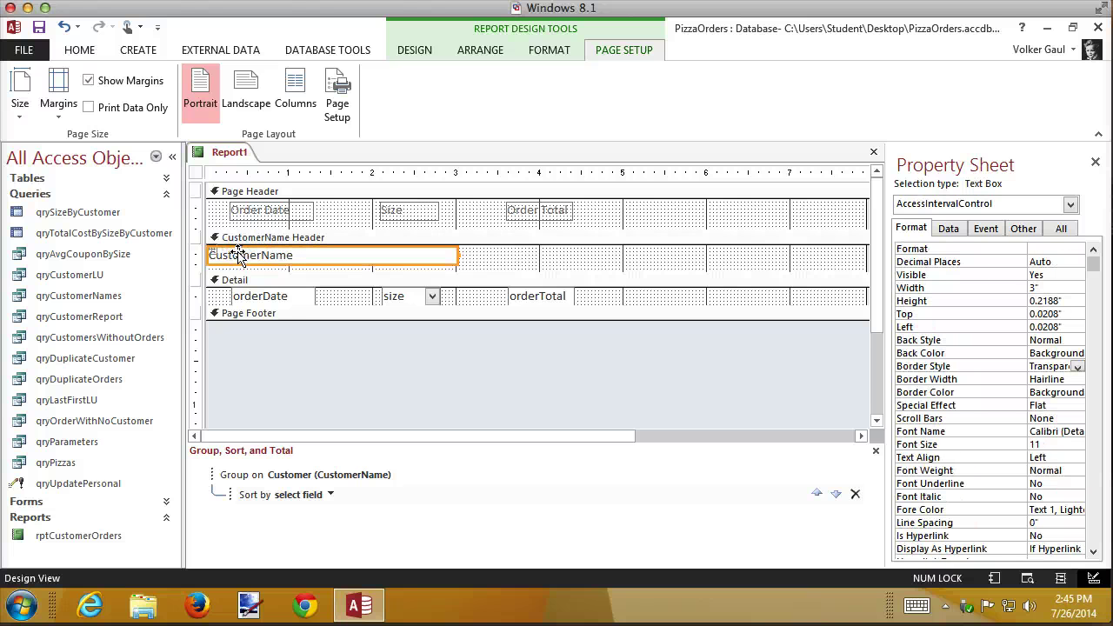
Make the CustomerName text box bold and save the report as rptCustomerOrders2, checking it in Print Preview before returning to Design View
key("ctrl+b")
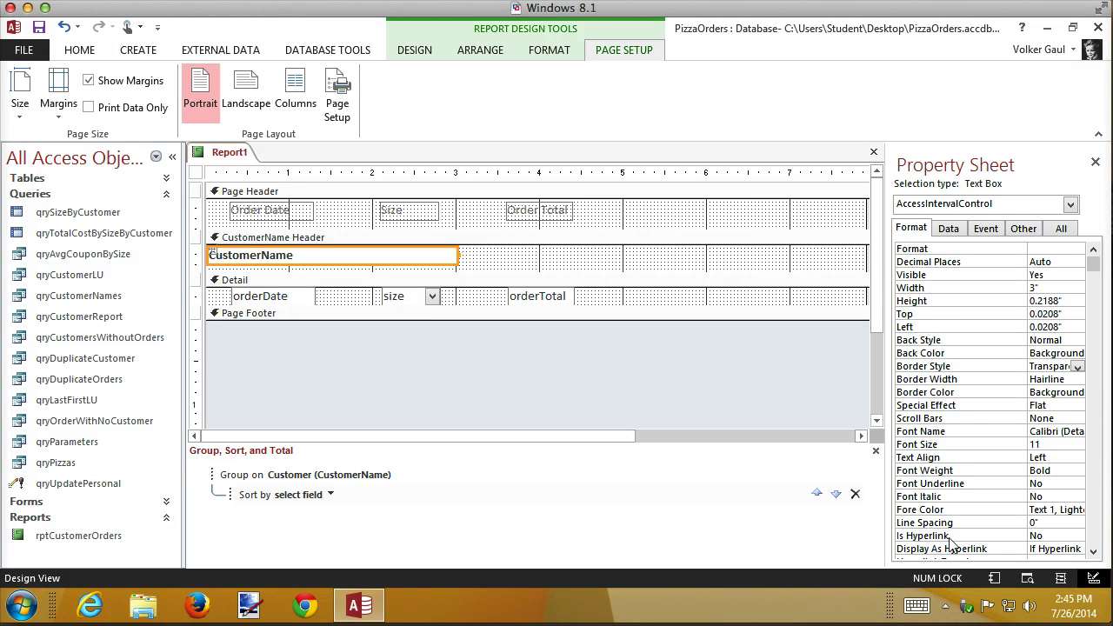
left_click(1031, 576)
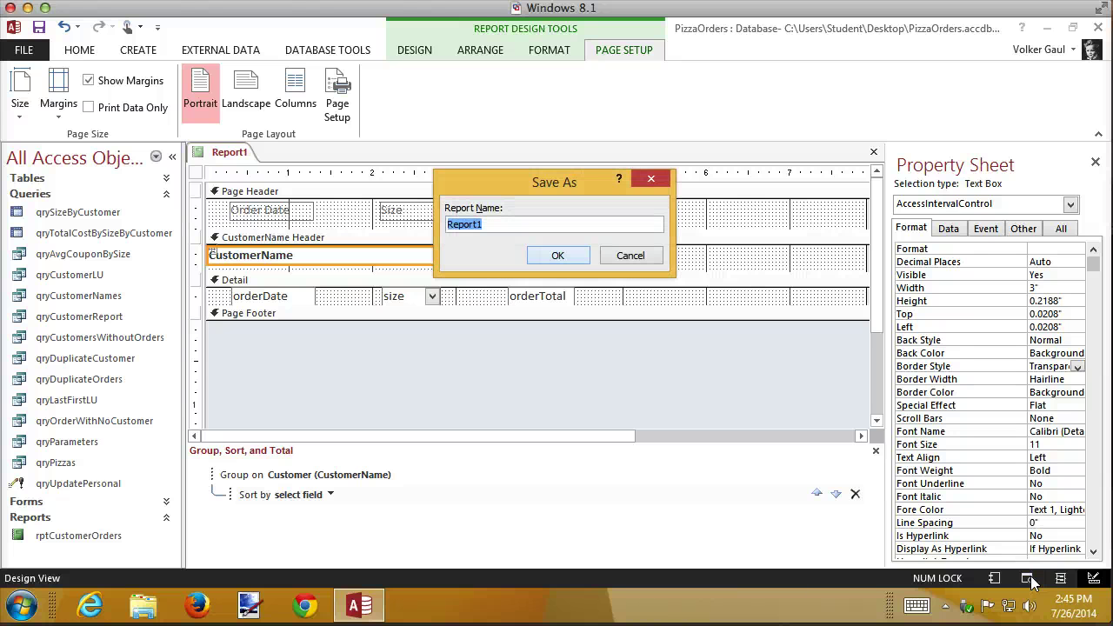
type("rptCustomerOrders2")
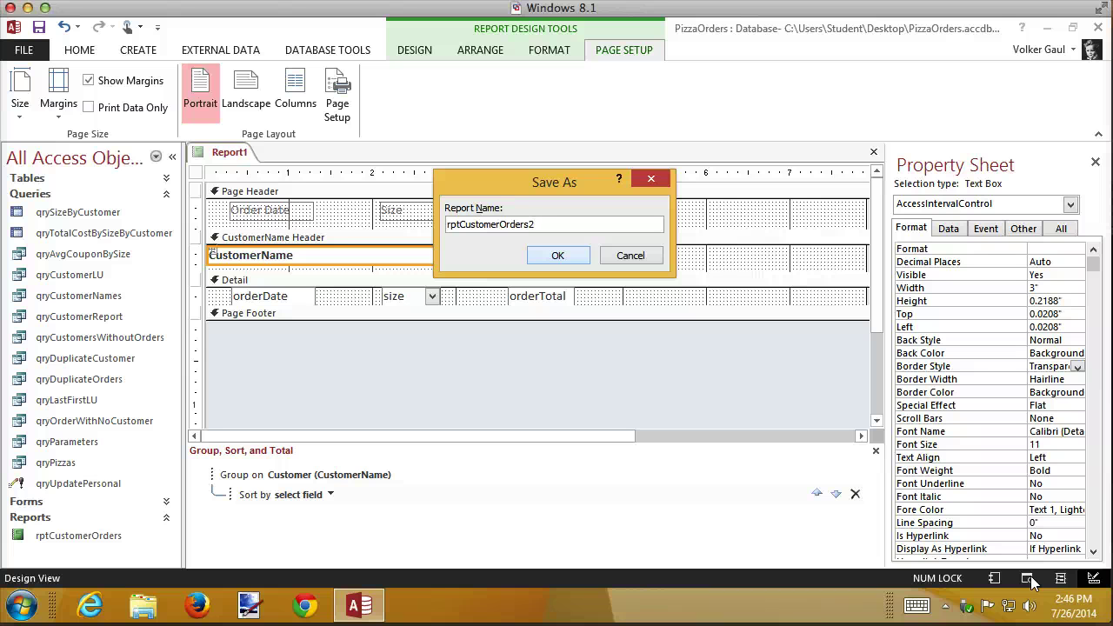
key("Return")
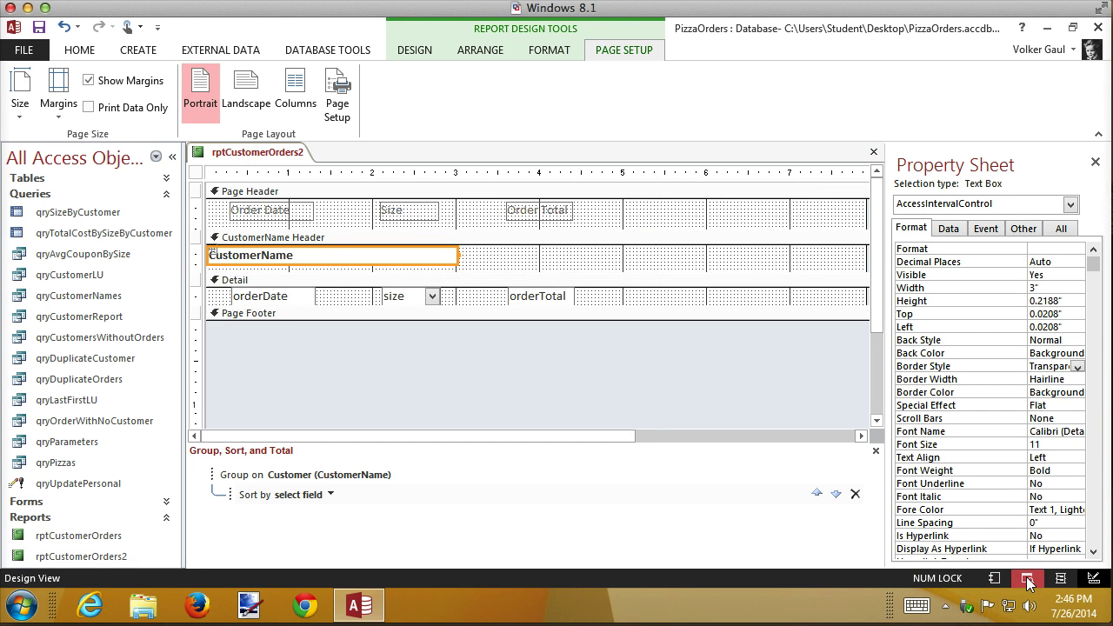
left_click(1026, 581)
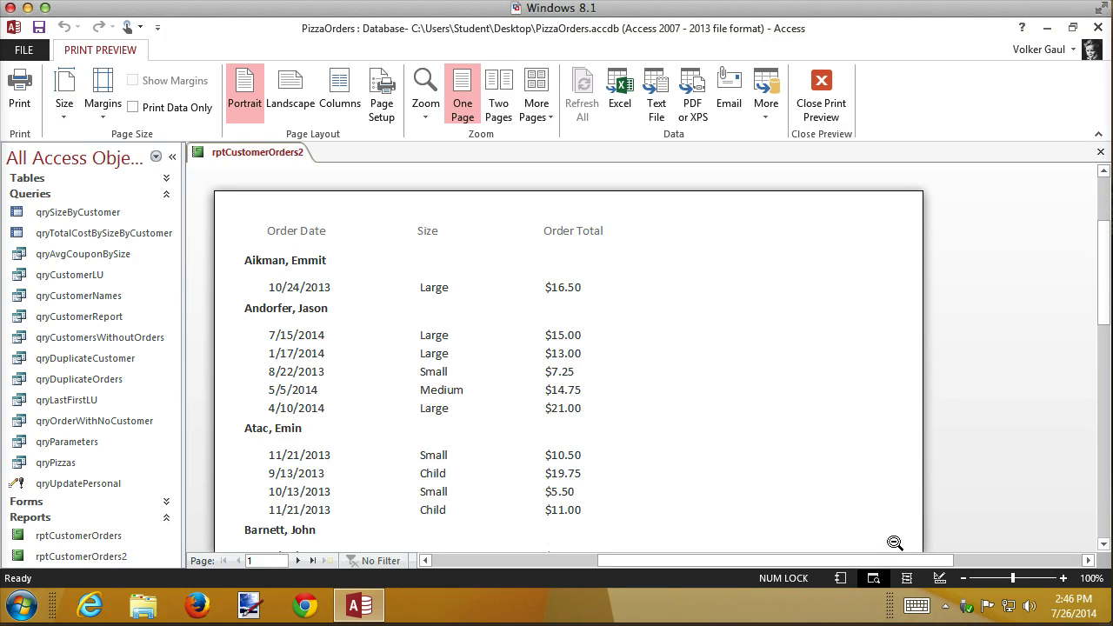
left_click(940, 579)
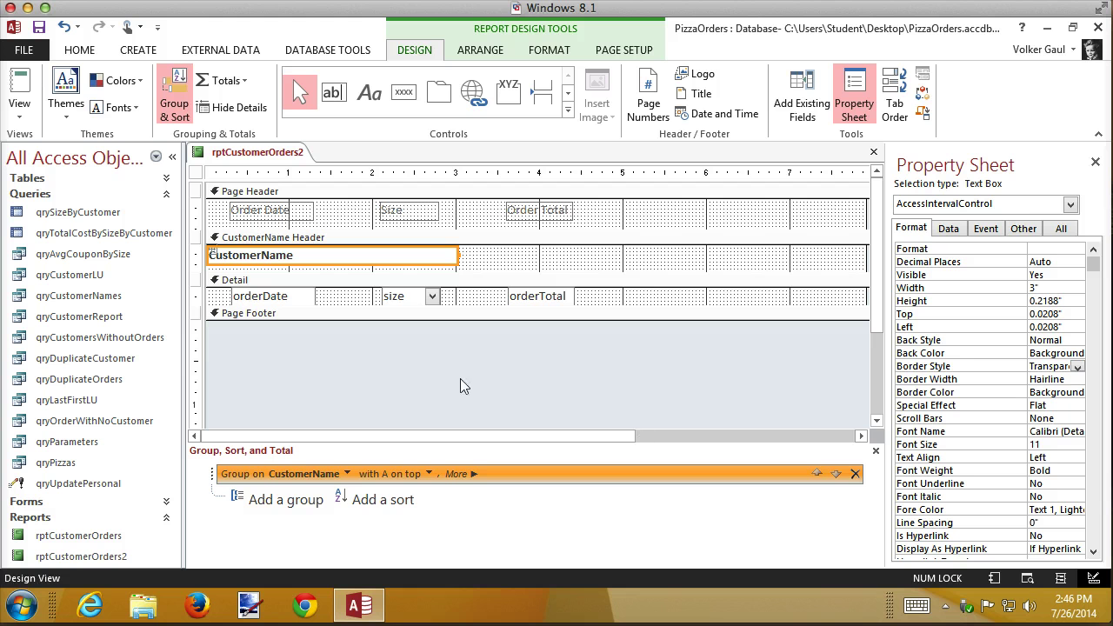
Remove the CustomerName text box in the CustomerName Header from its control layout
left_click(395, 268)
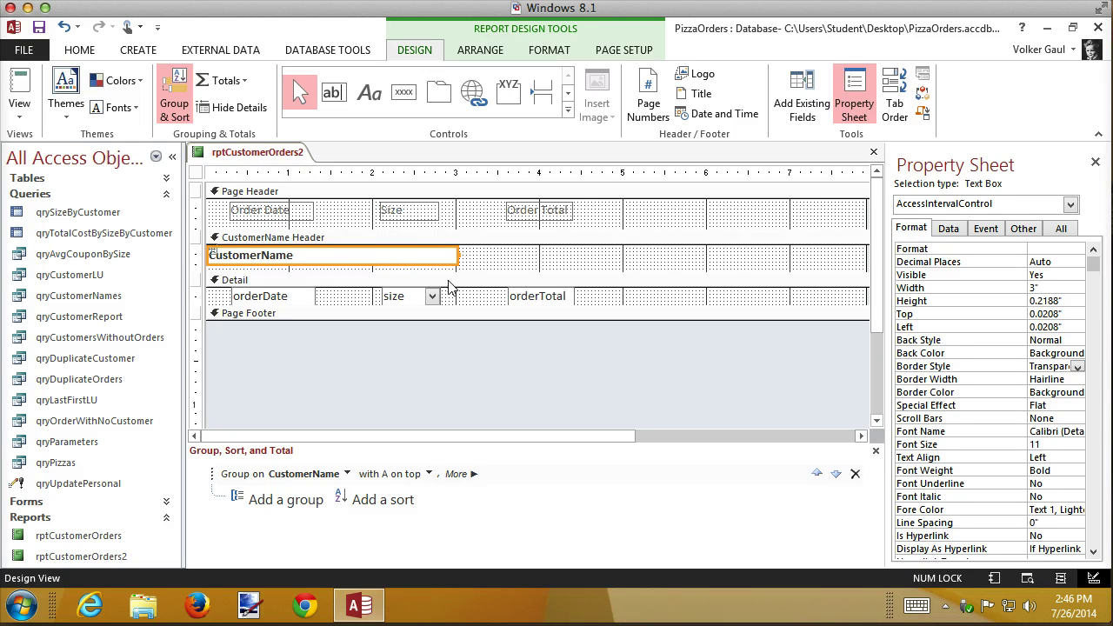
left_click_drag(475, 266, 482, 271)
left_click(478, 266)
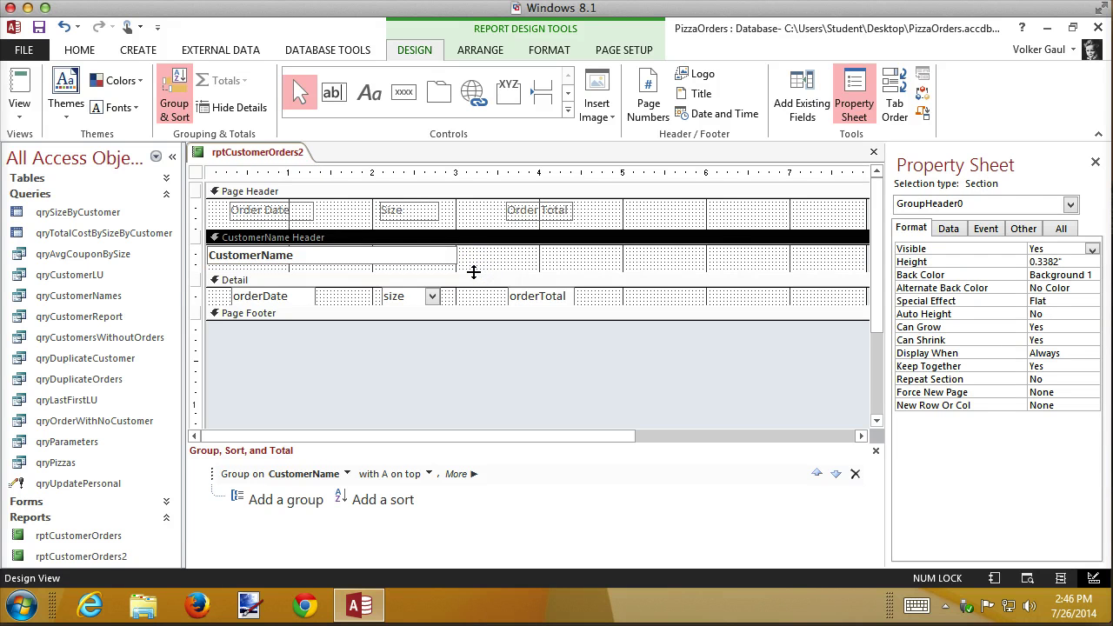
left_click_drag(474, 272, 475, 271)
right_click(396, 261)
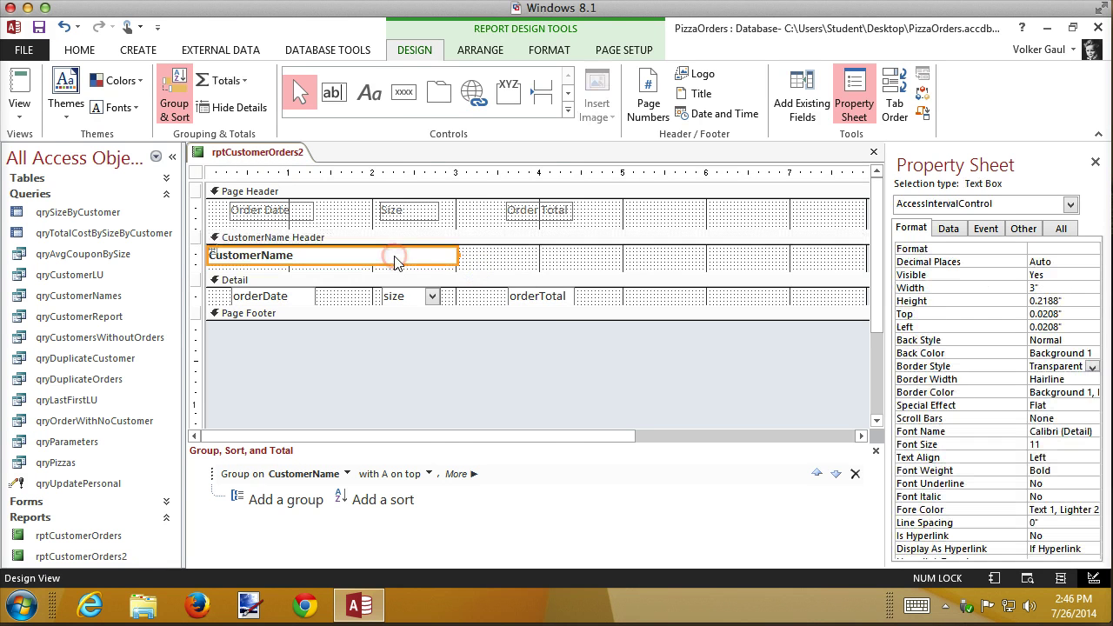
mouse_move(470, 240)
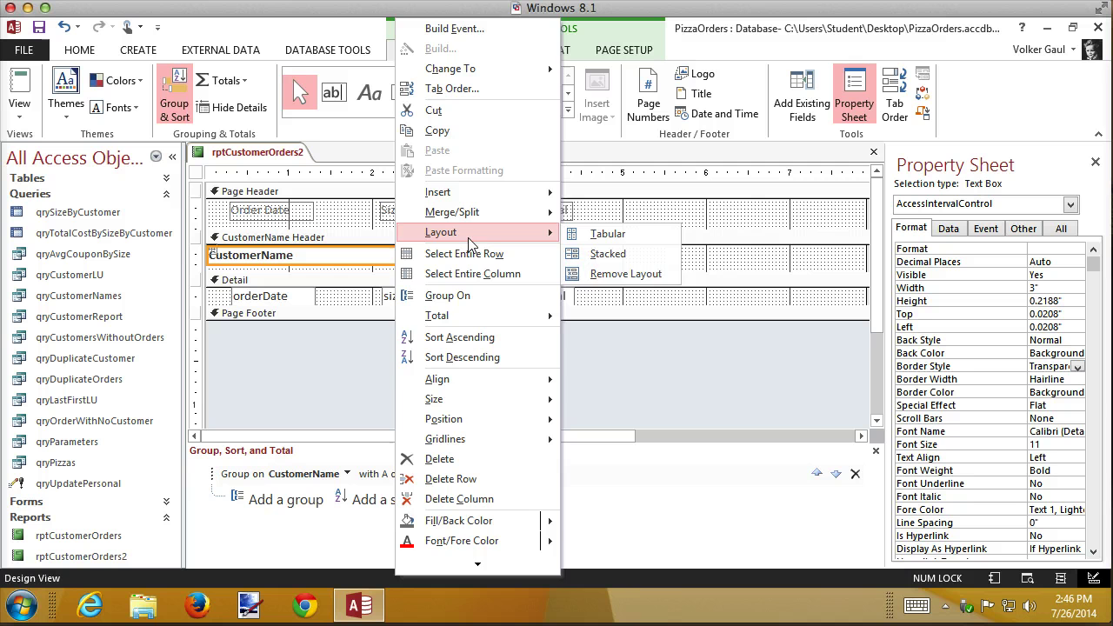
left_click(621, 277)
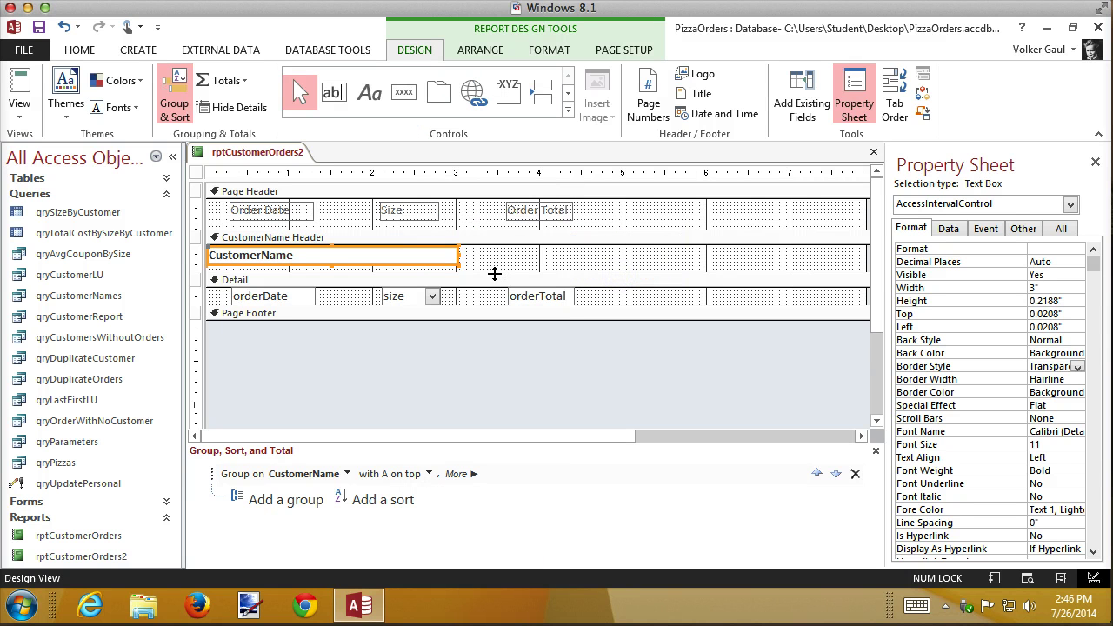
Undo the attempted shrinking of the CustomerName Header and reposition the CustomerName text box at Top 0.0833" and Left 0.0417"
left_click(494, 270)
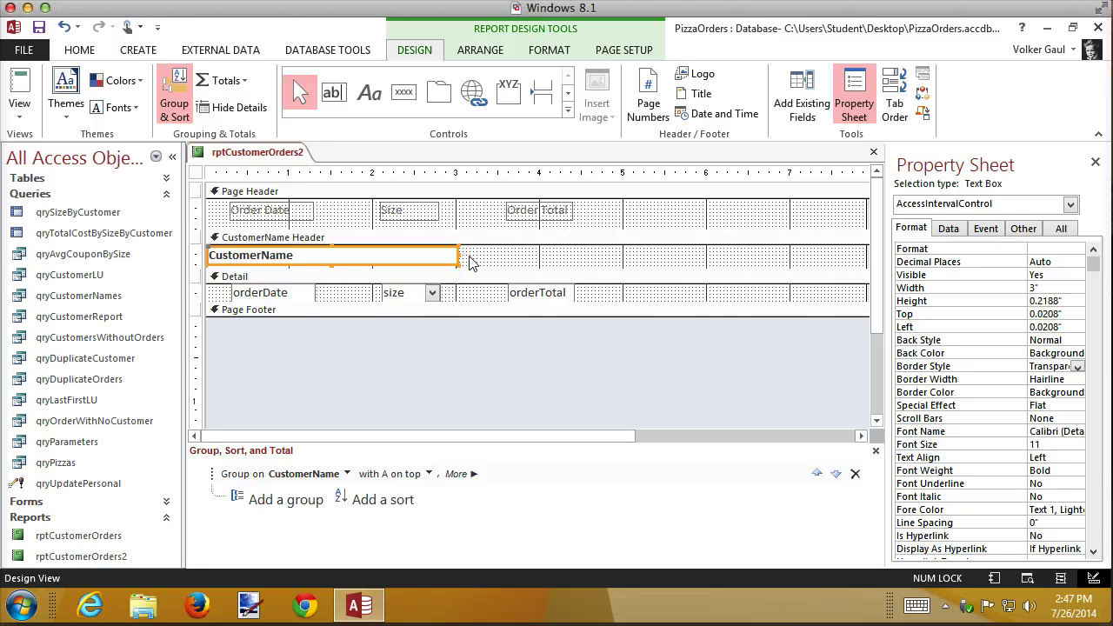
key("ctrl+z")
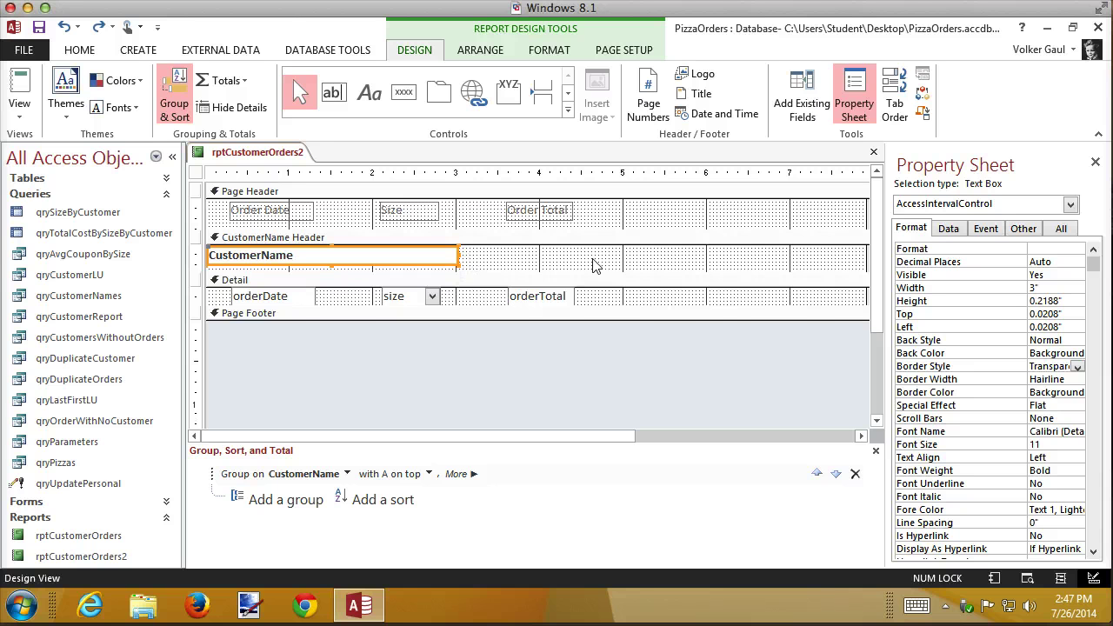
key("ctrl+y")
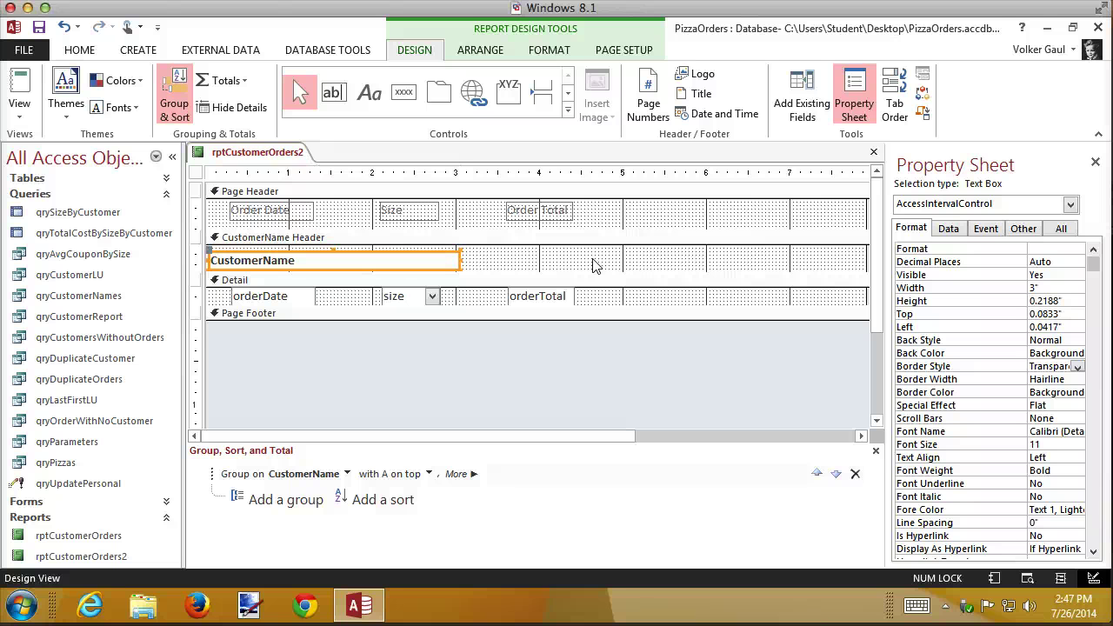
Examine the spacing between customer names and their orders in Print Preview and Report View
left_click(1026, 578)
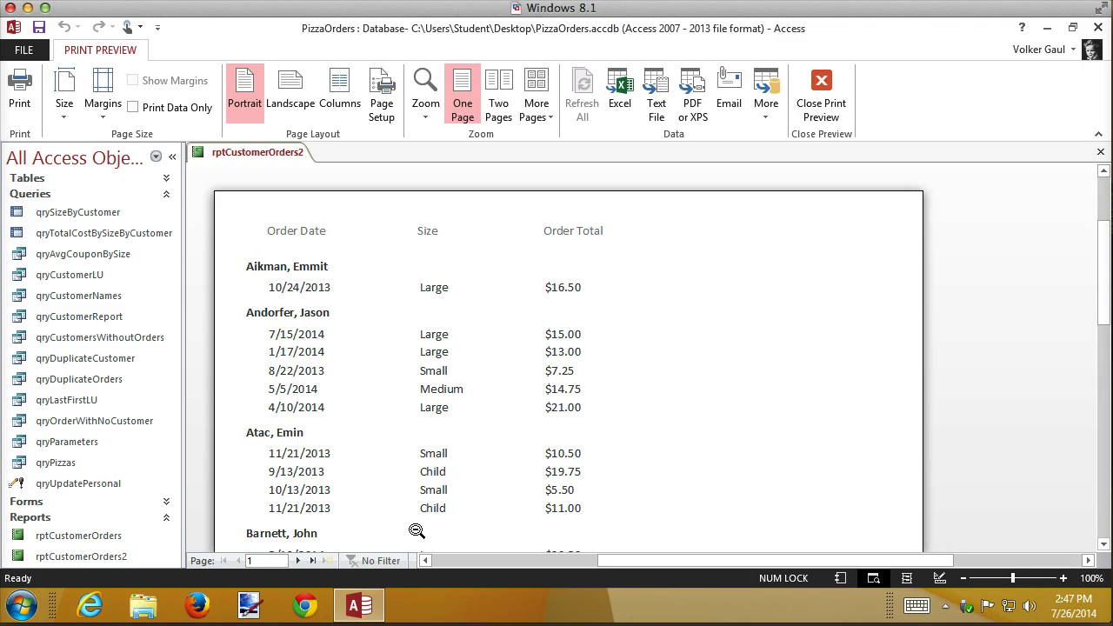
scroll(835, 351, "down", 1)
scroll(835, 351, "down", 3)
scroll(835, 351, "up", 3)
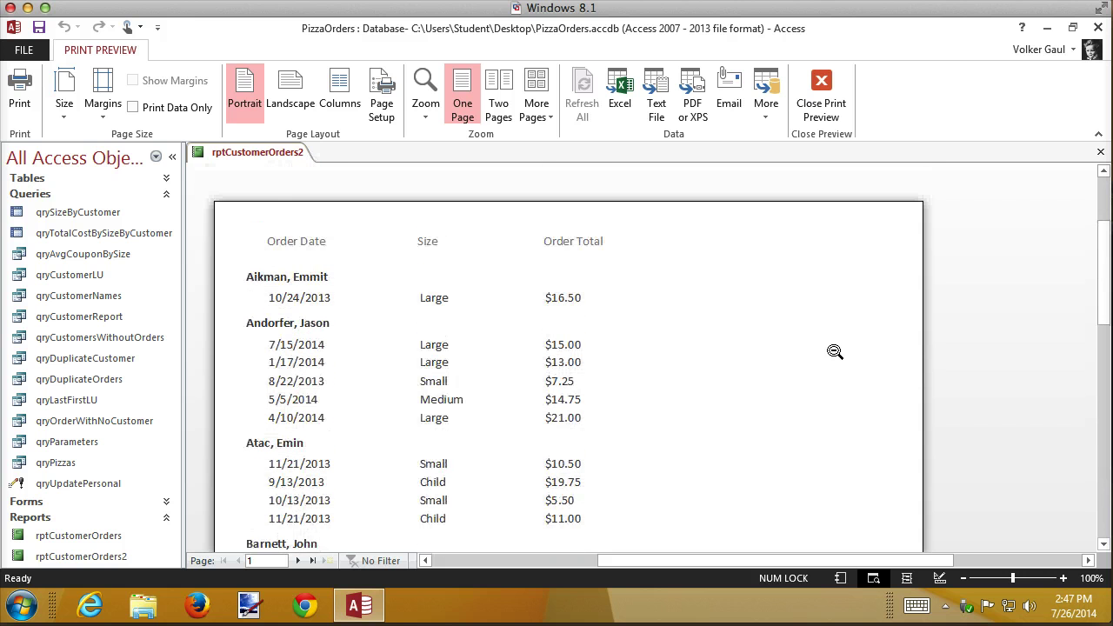
scroll(835, 351, "down", 2)
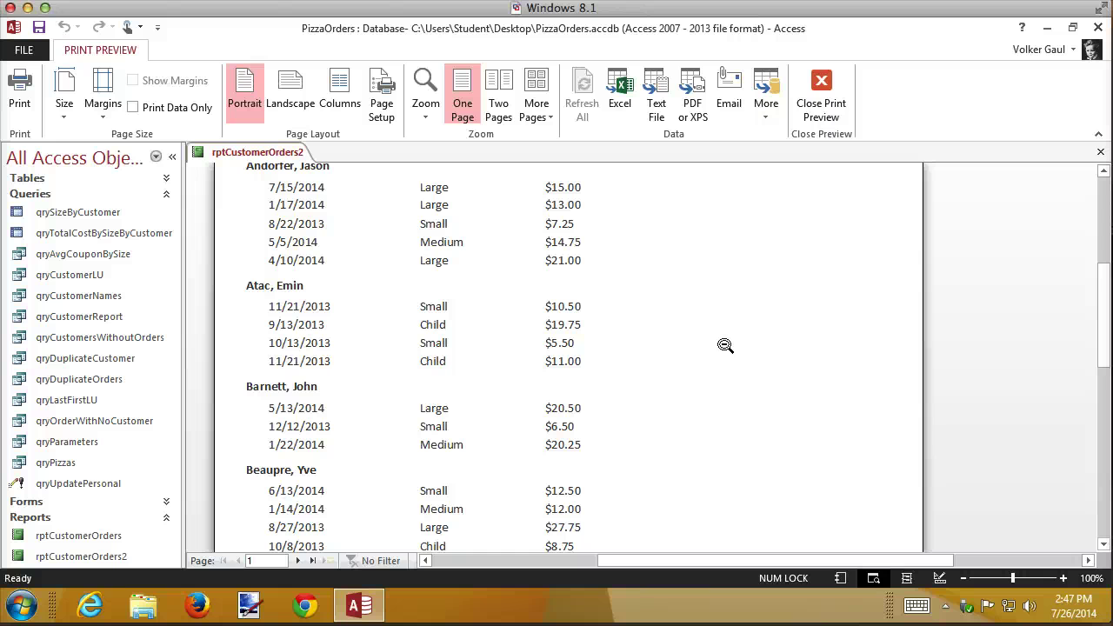
left_click(817, 87)
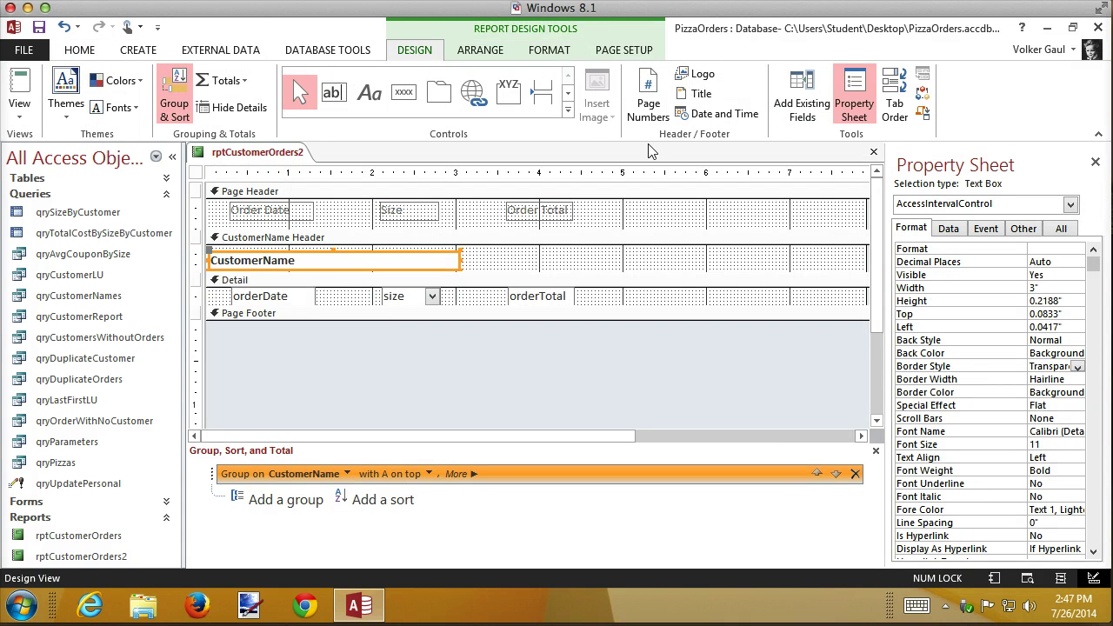
left_click(994, 578)
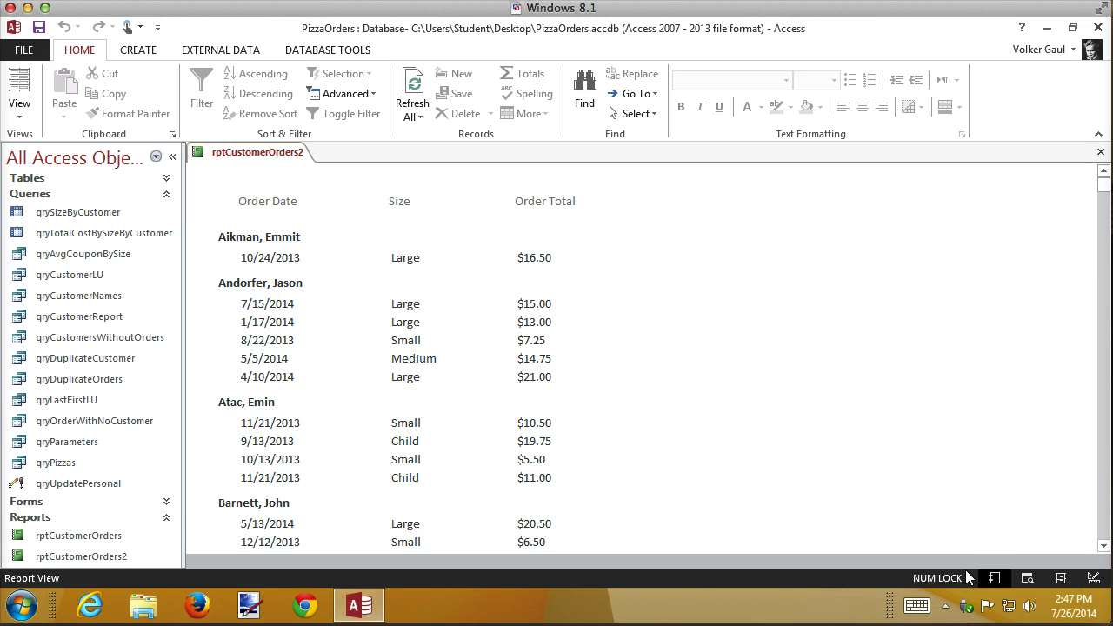
In Layout View, add a sort on orderDate from newest to oldest within each customer group
left_click(1026, 578)
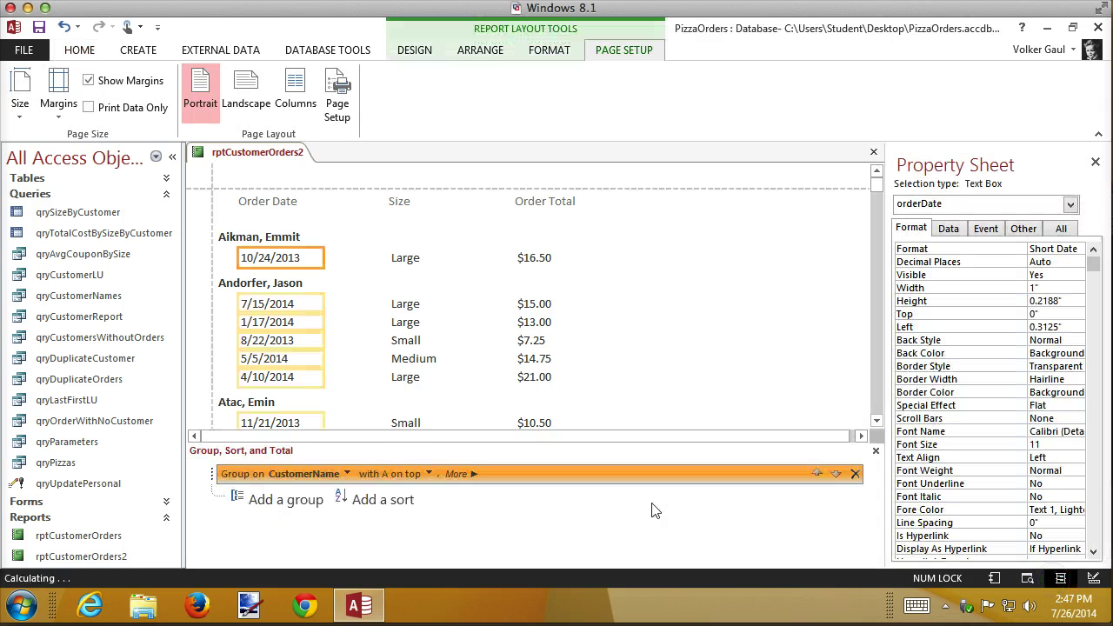
left_click(387, 502)
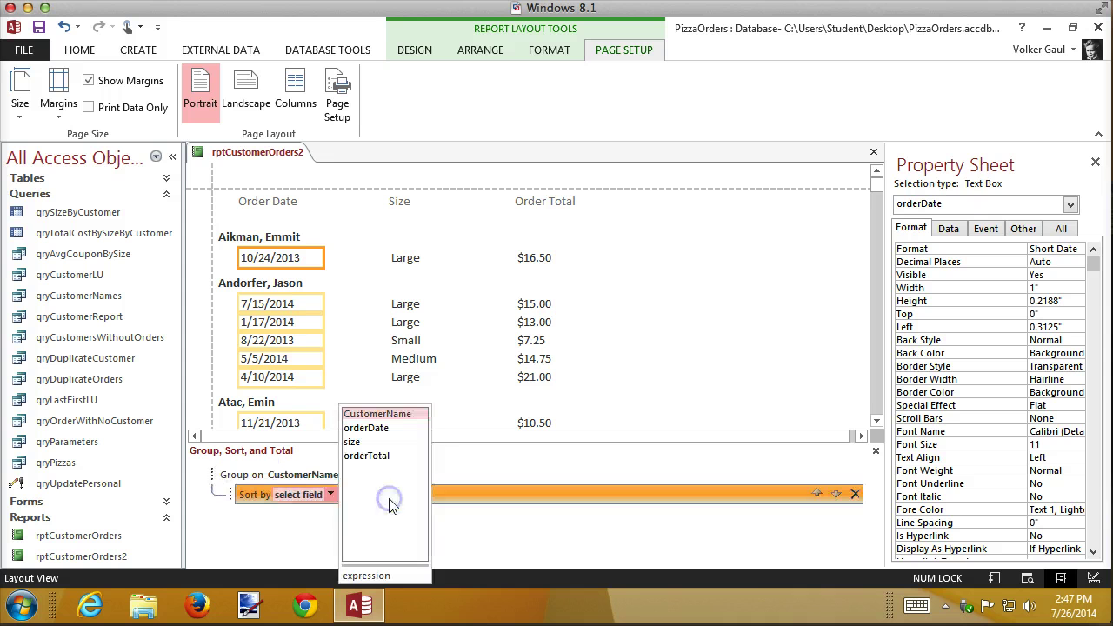
left_click(380, 429)
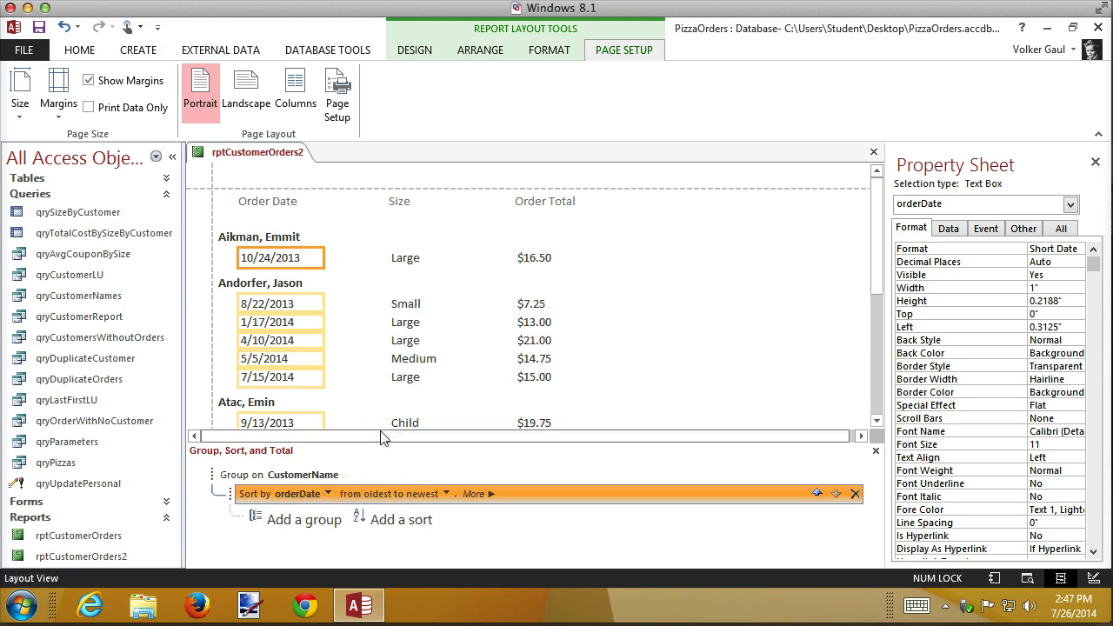
left_click(445, 494)
left_click(435, 523)
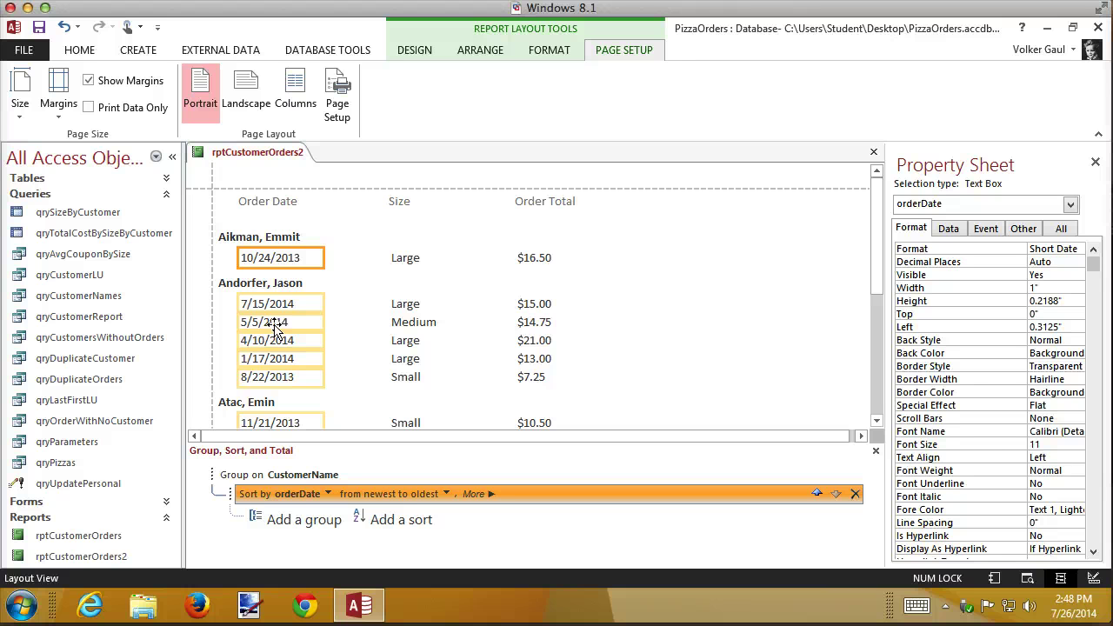
Select the whole report and examine its data properties, such as Record Source and Order By
left_click(631, 332)
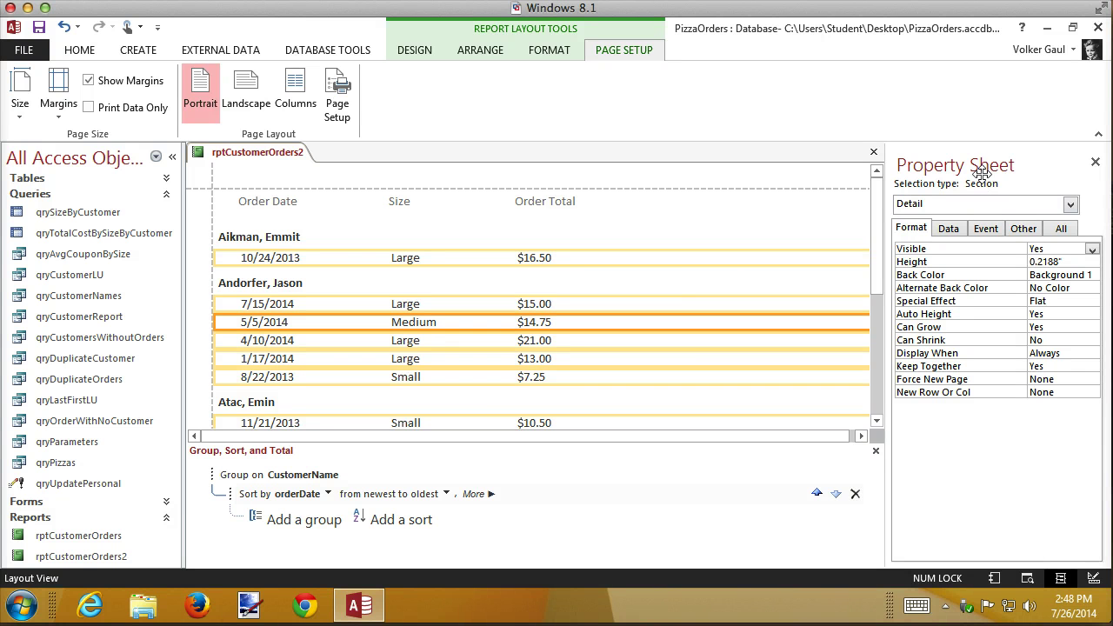
left_click(200, 172)
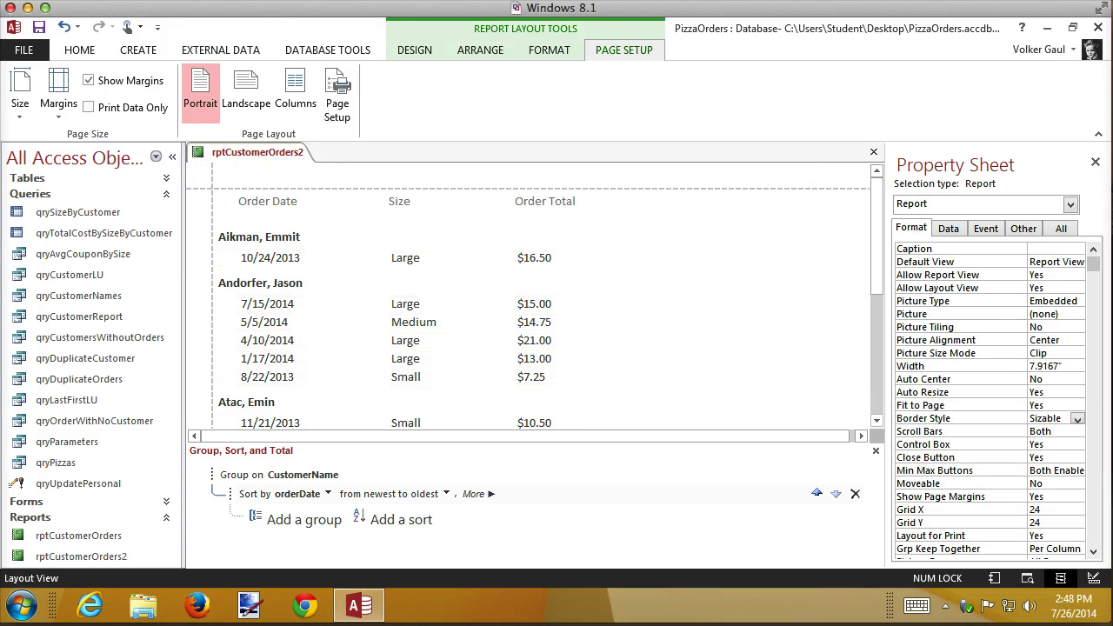
left_click(948, 228)
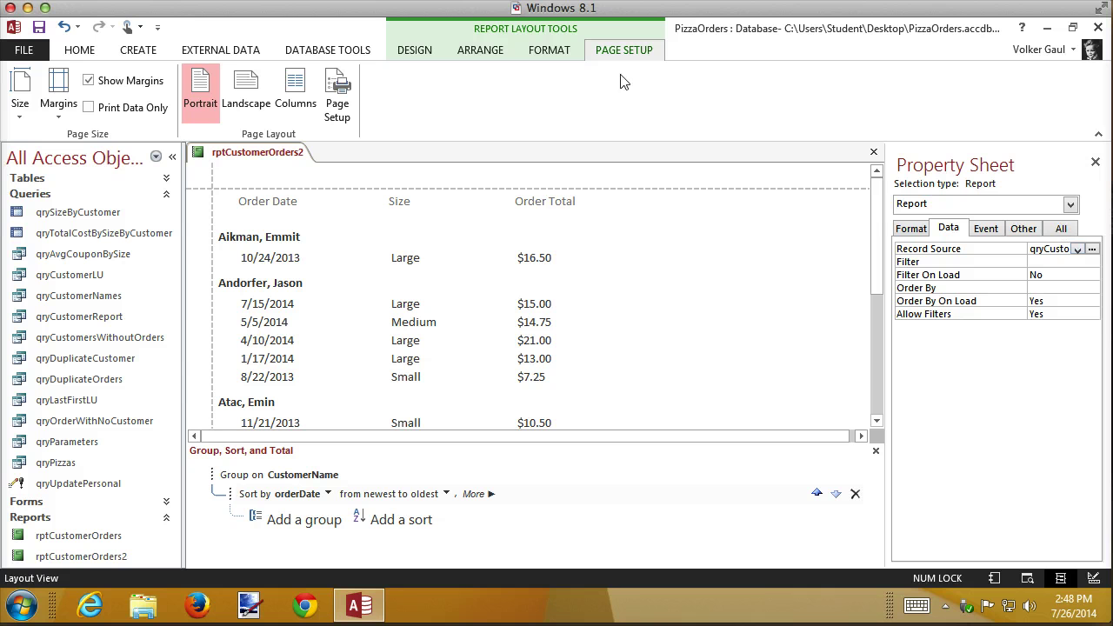
left_click(431, 50)
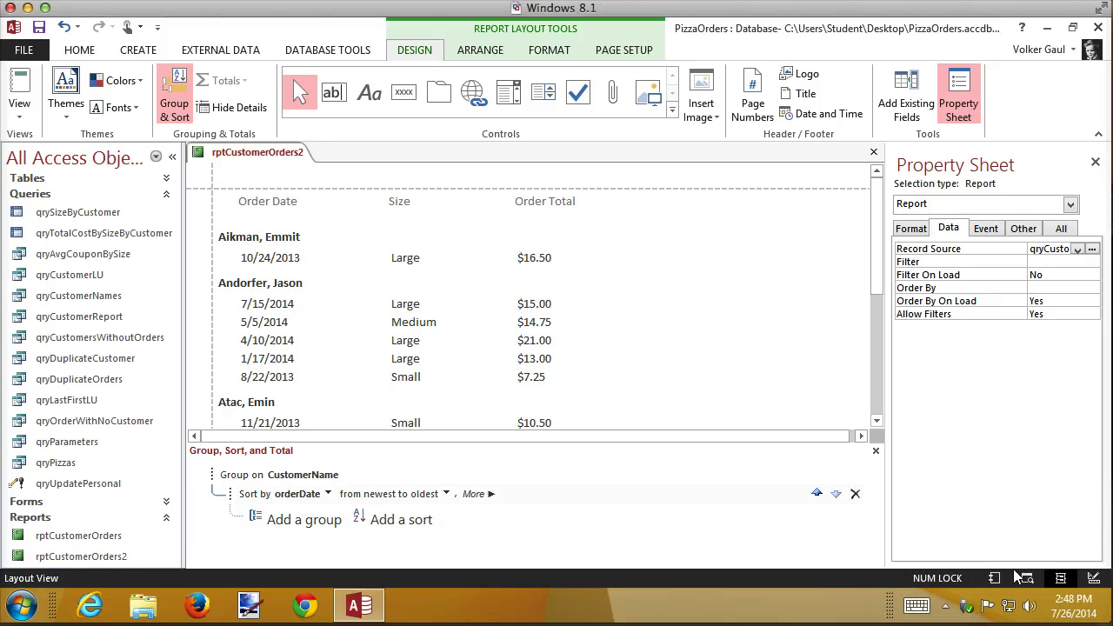
In Design View, right-align the orderTotal text box in the Detail section
left_click(1092, 579)
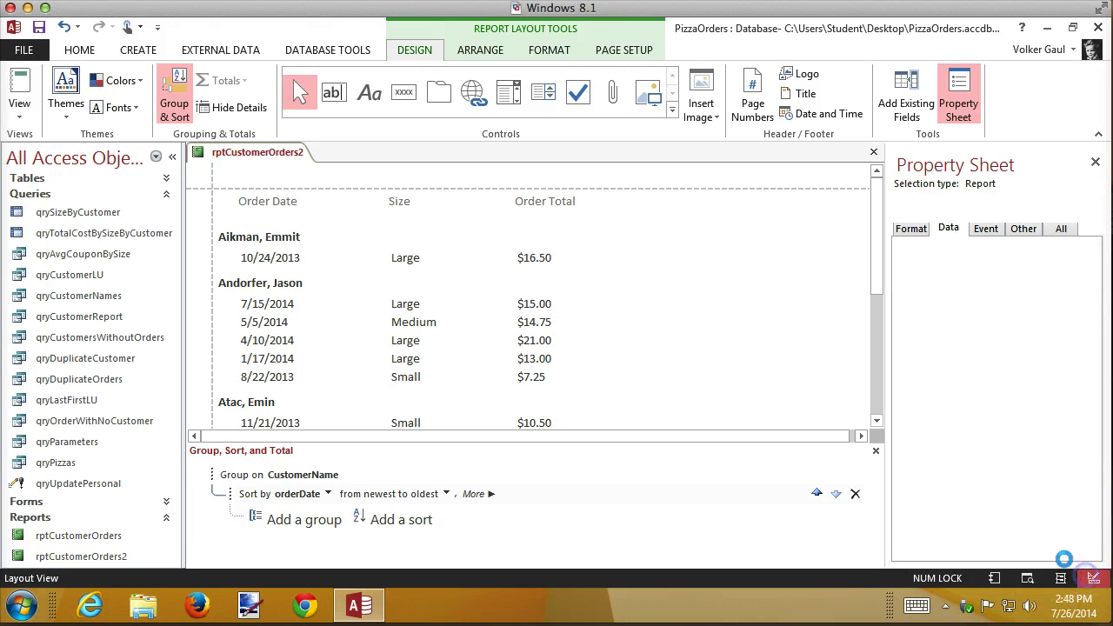
left_click(537, 299)
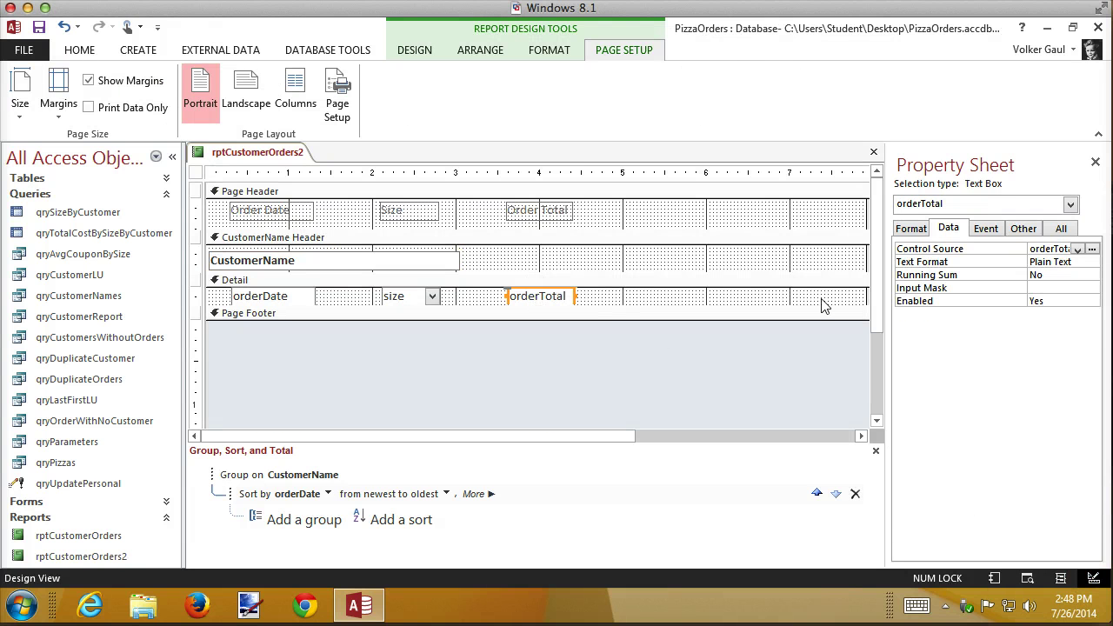
left_click(551, 48)
left_click(294, 107)
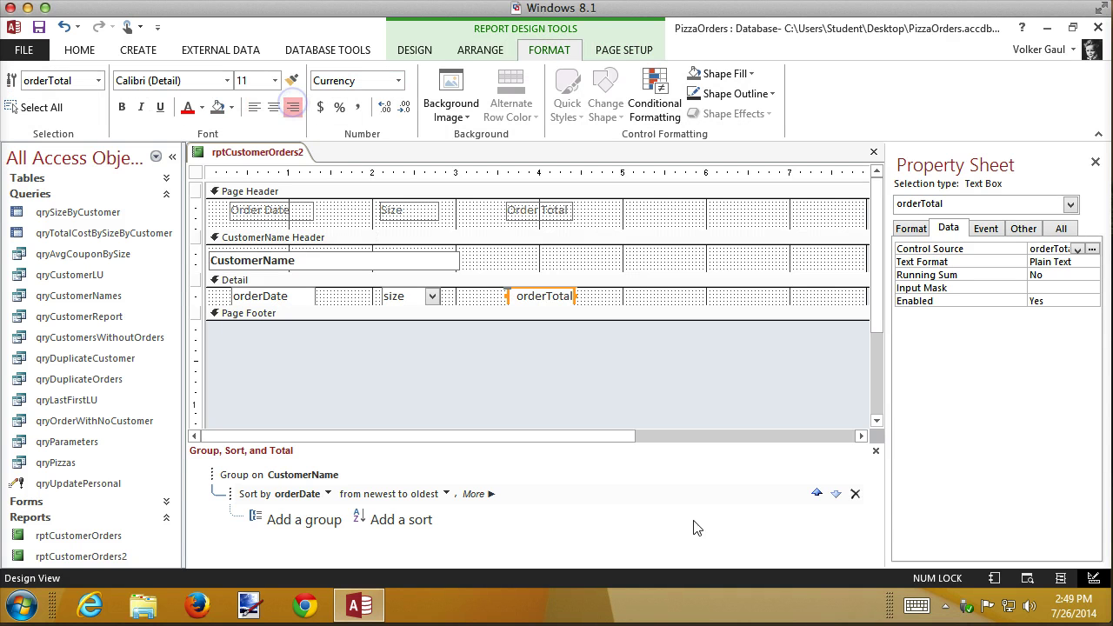
Examine the order total alignment and date sorting on the first page in Print Preview
left_click(1026, 578)
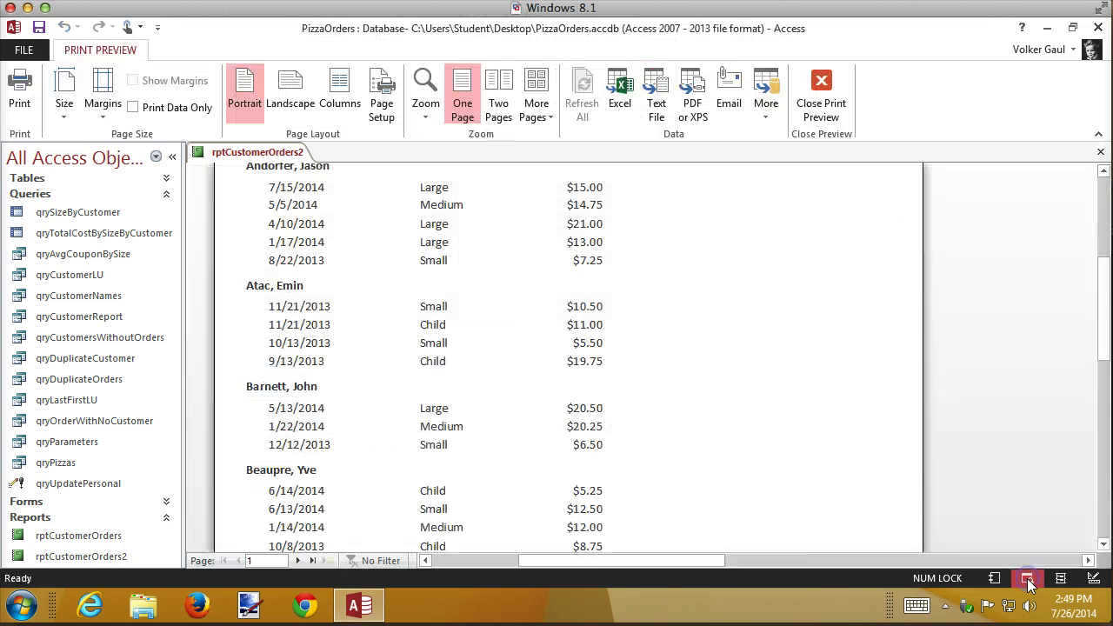
scroll(651, 306, "up", 2)
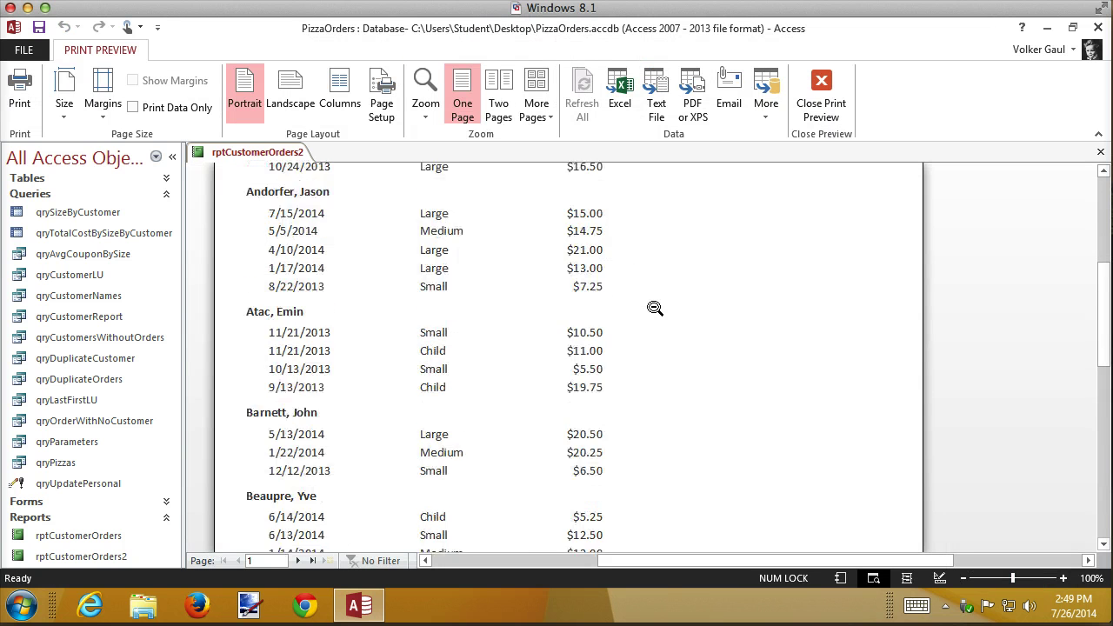
scroll(653, 308, "down", 4)
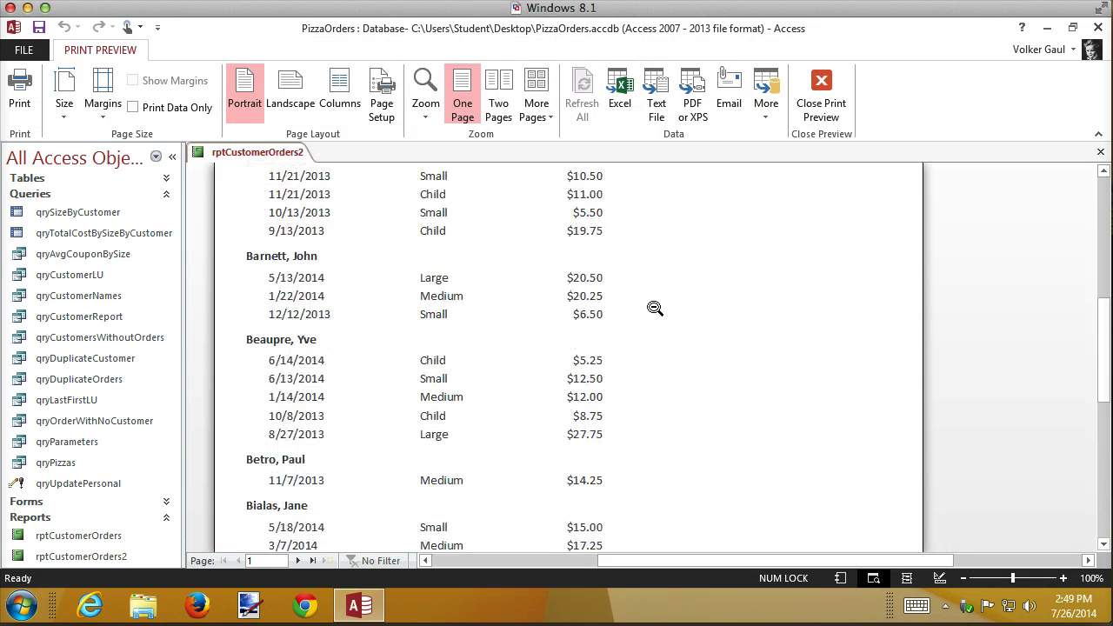
scroll(655, 308, "up", 8)
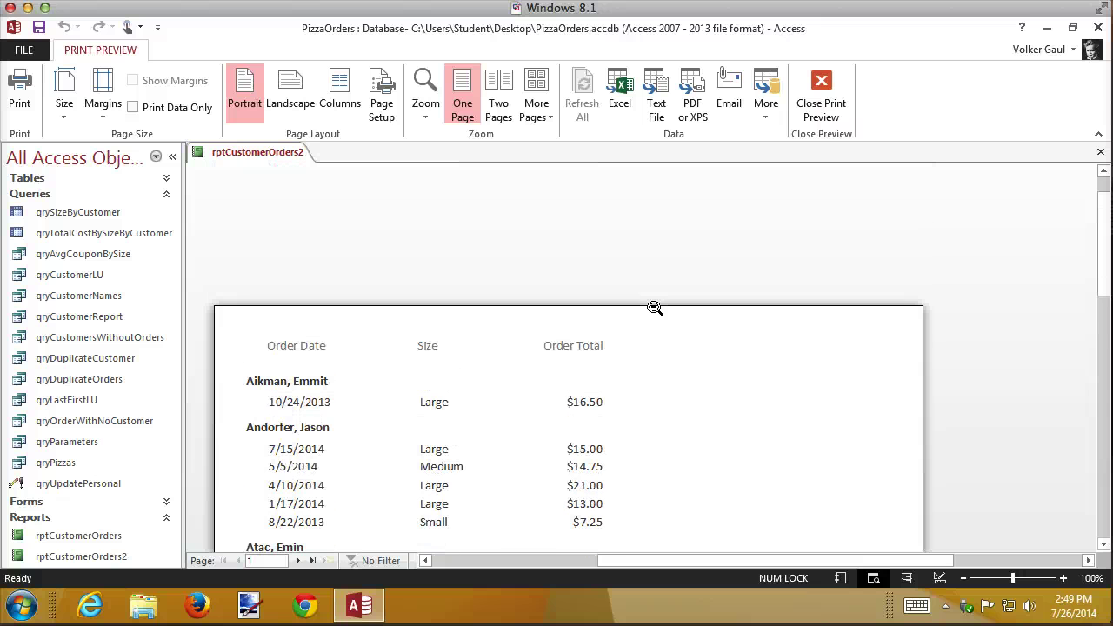
scroll(655, 307, "down", 8)
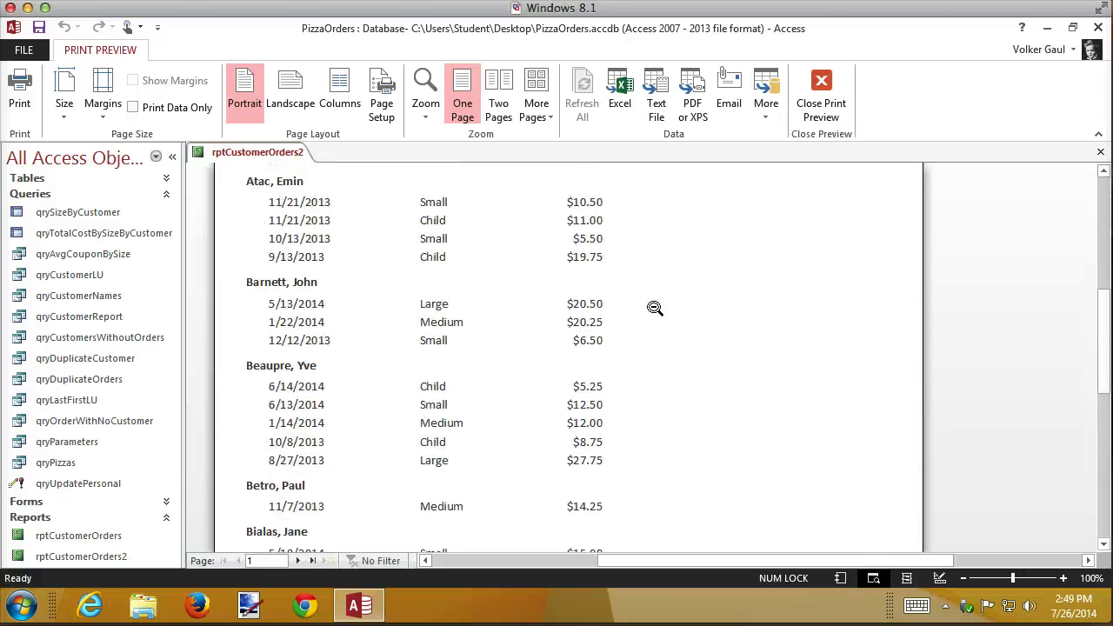
scroll(654, 308, "up", 8)
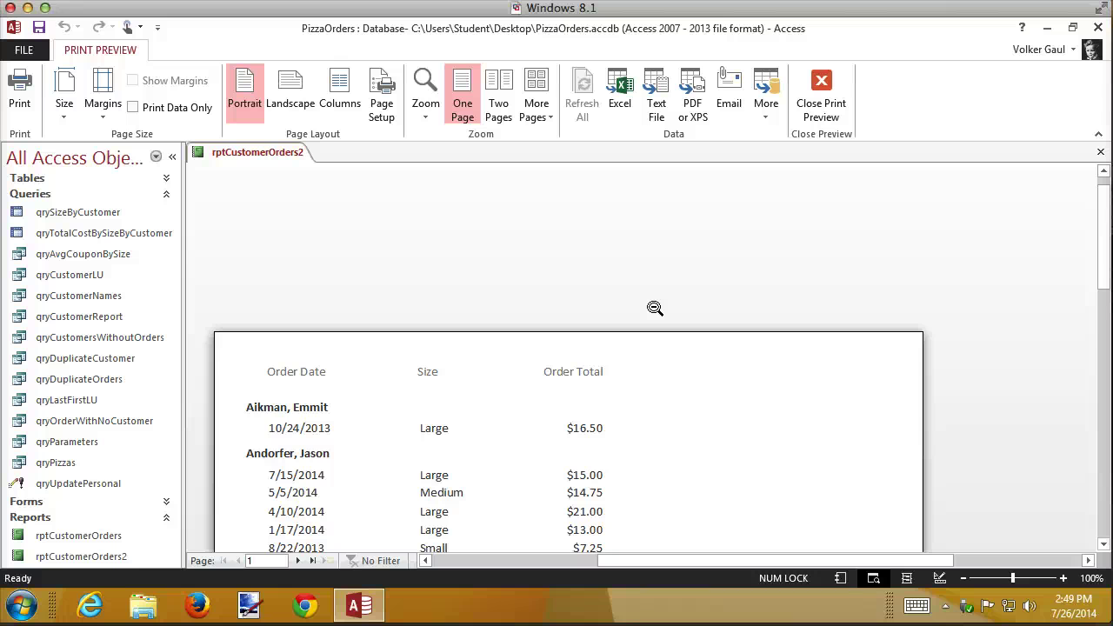